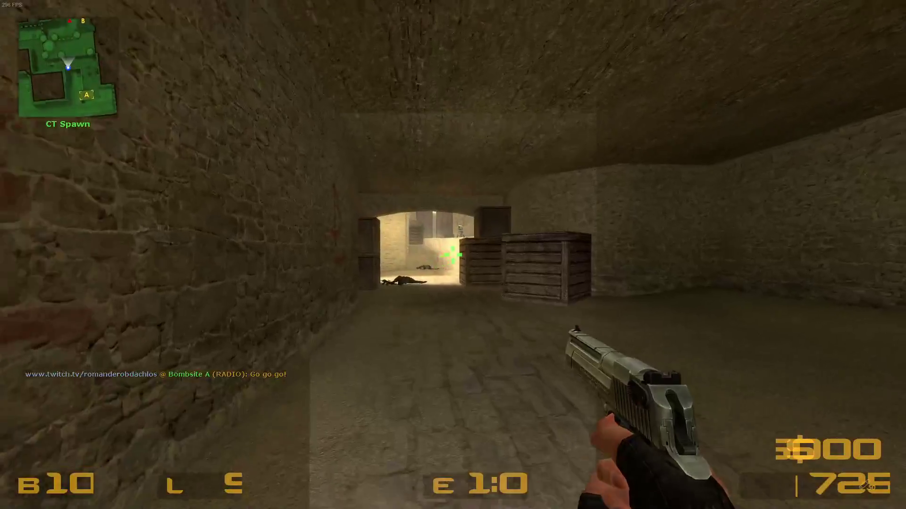
# Step: Walk through the tunnel, across the courtyard and up the slope into bombsite B
pyautogui.press('w')
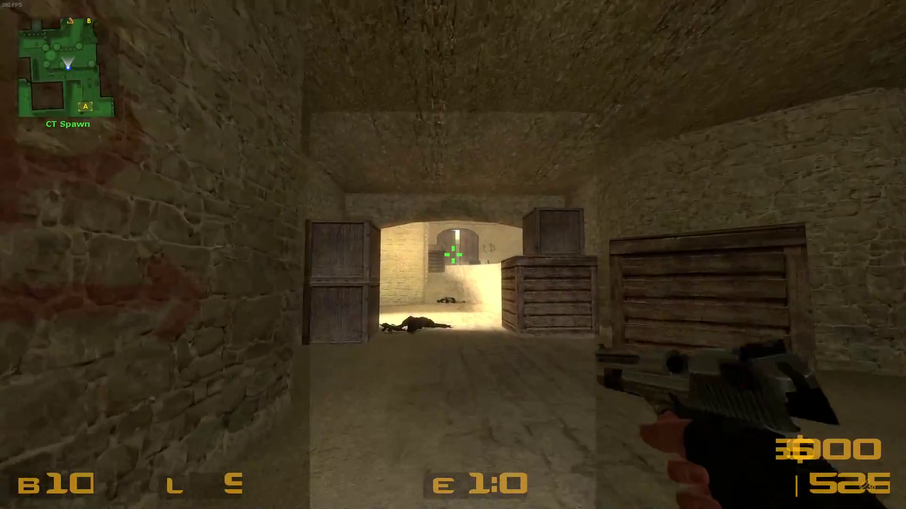
pyautogui.press('w')
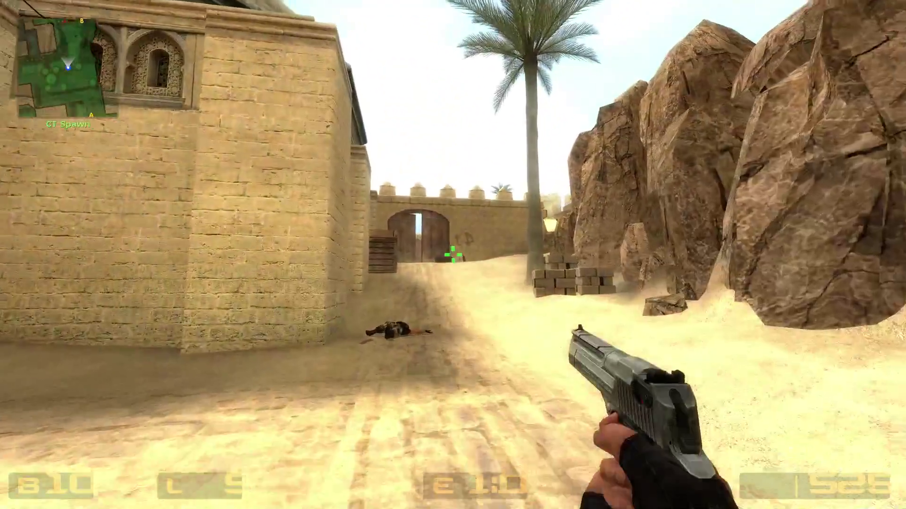
pyautogui.press('w')
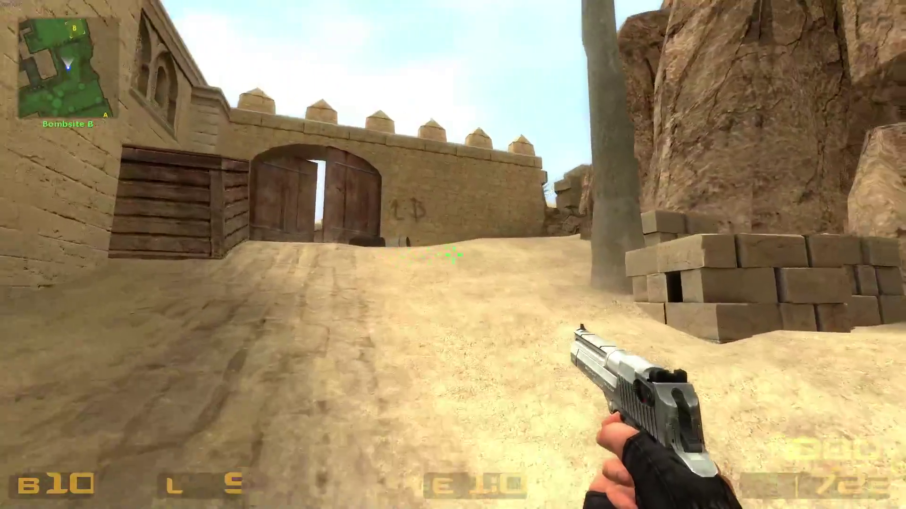
pyautogui.press('w')
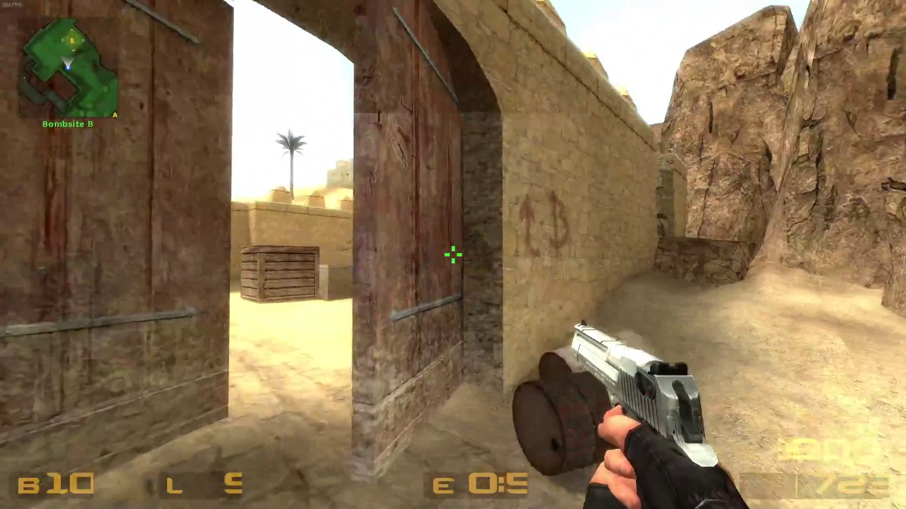
pyautogui.press('w')
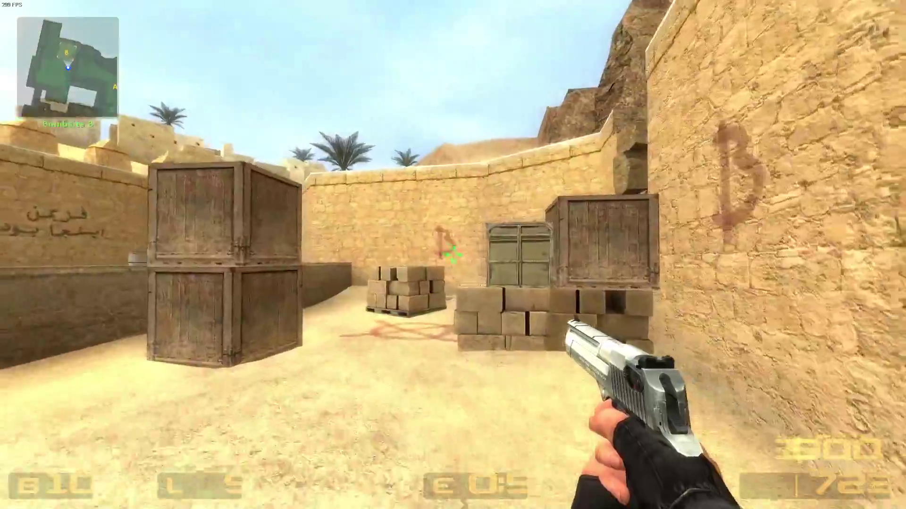
# Step: Switch to the knife, slash the terrorist, and disconnect from the server after dying
pyautogui.press('3')
pyautogui.press('w')
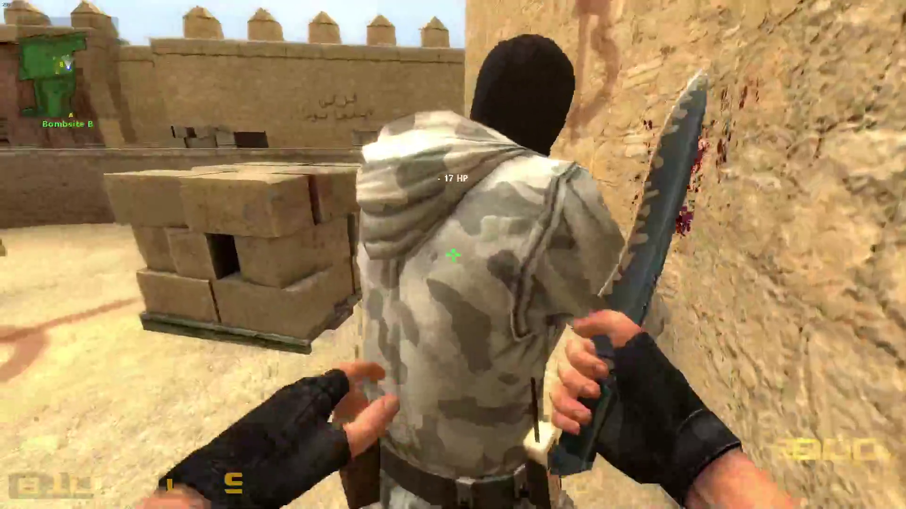
pyautogui.click(453, 255)
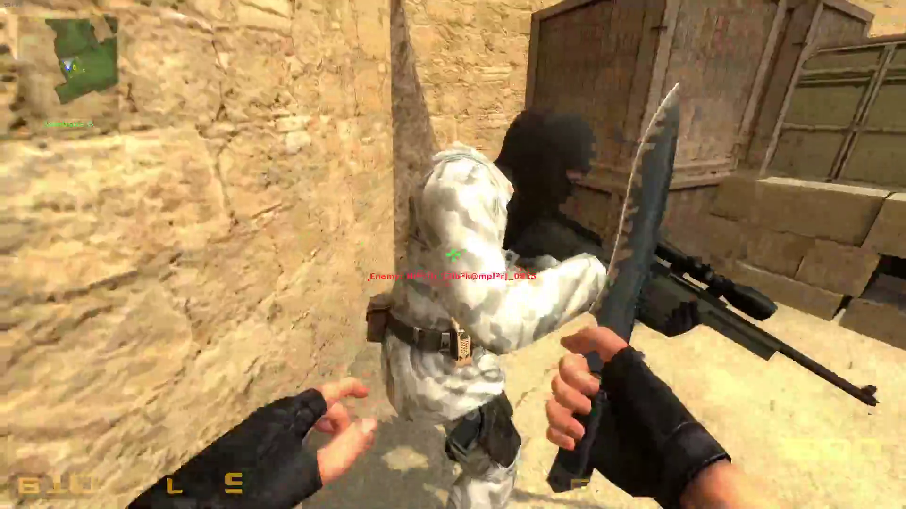
pyautogui.click(453, 255)
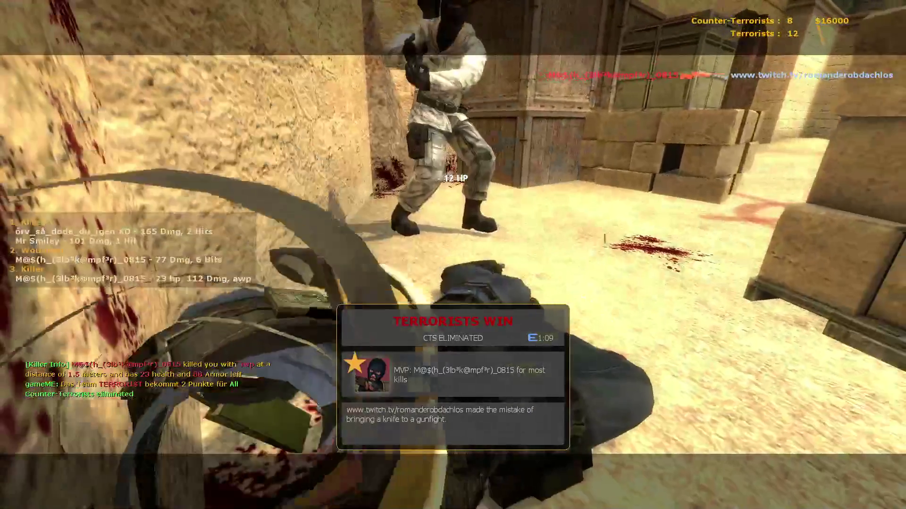
pyautogui.press('Escape')
pyautogui.click(52, 285)
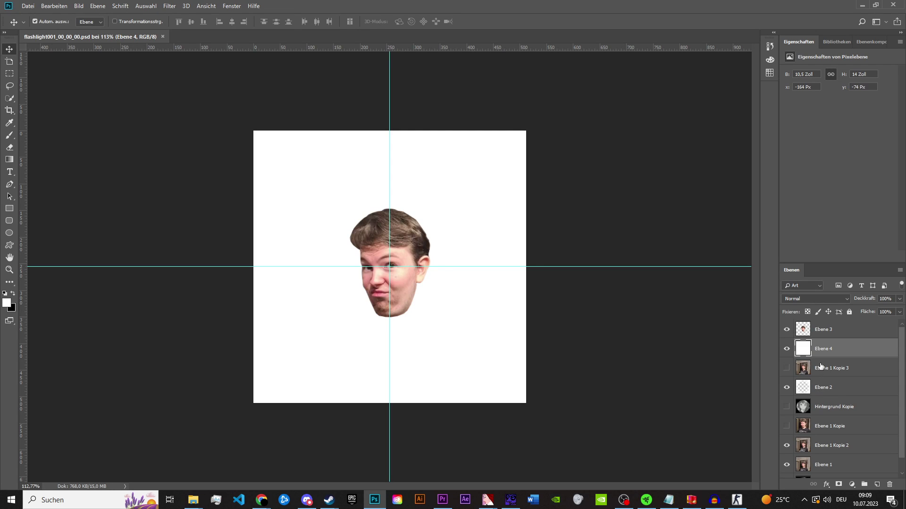
# Step: Delete the old layers, add a new Ebene 5 below Ebene 4, and select Ebene 4
pyautogui.moveTo(830, 358); pyautogui.dragTo(891, 488)
pyautogui.click(889, 485)
pyautogui.click(889, 484)
pyautogui.click(890, 484)
pyautogui.click(890, 484)
pyautogui.click(889, 484)
pyautogui.click(877, 485)
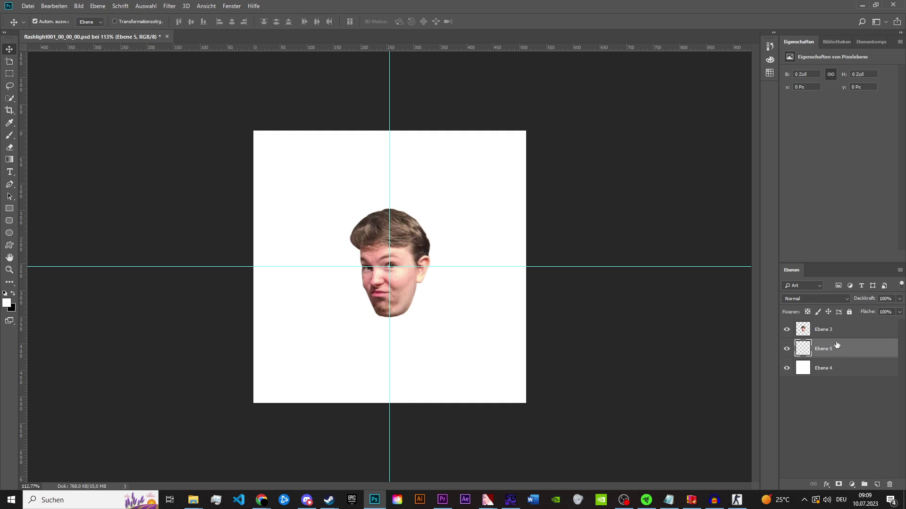
pyautogui.moveTo(836, 346); pyautogui.dragTo(836, 378)
pyautogui.click(830, 351)
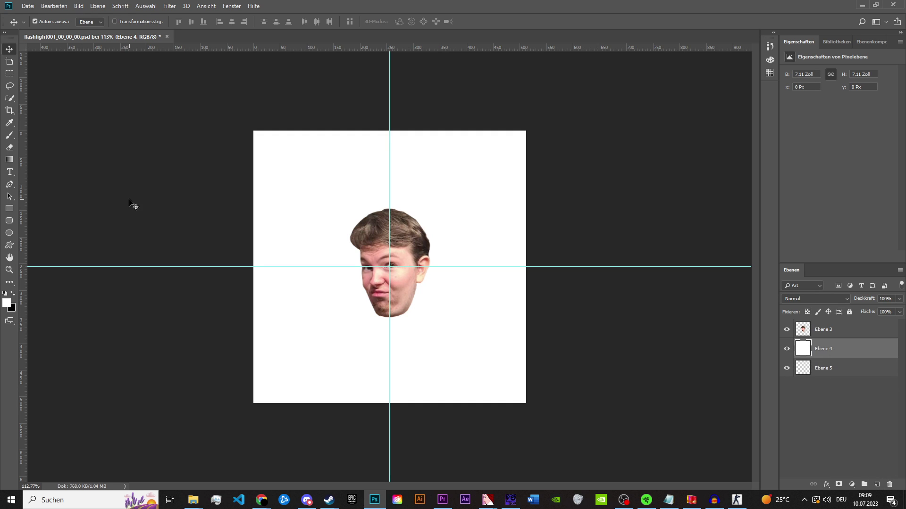
# Step: Set the eraser to 600 px and the brush to 600 px with 0% hardness
pyautogui.click(9, 148)
pyautogui.click(45, 22)
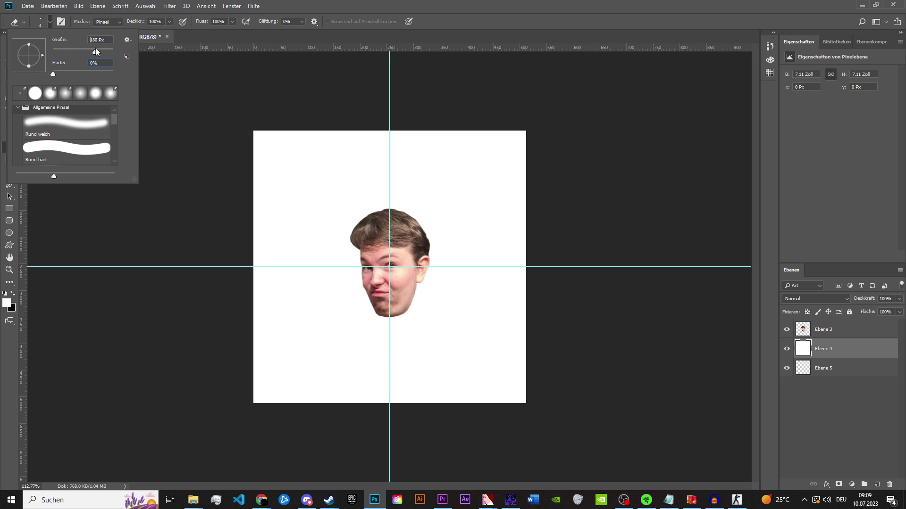
pyautogui.write('600')
pyautogui.press('Return')
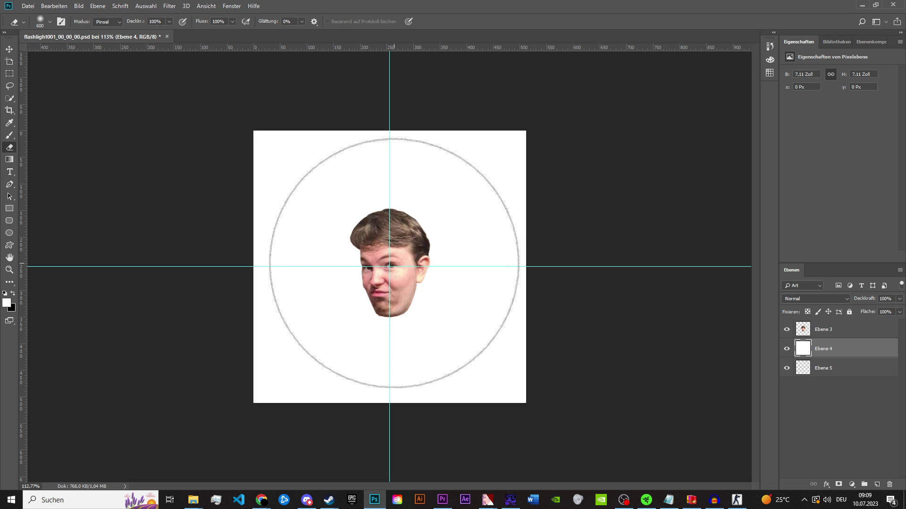
pyautogui.click(9, 135)
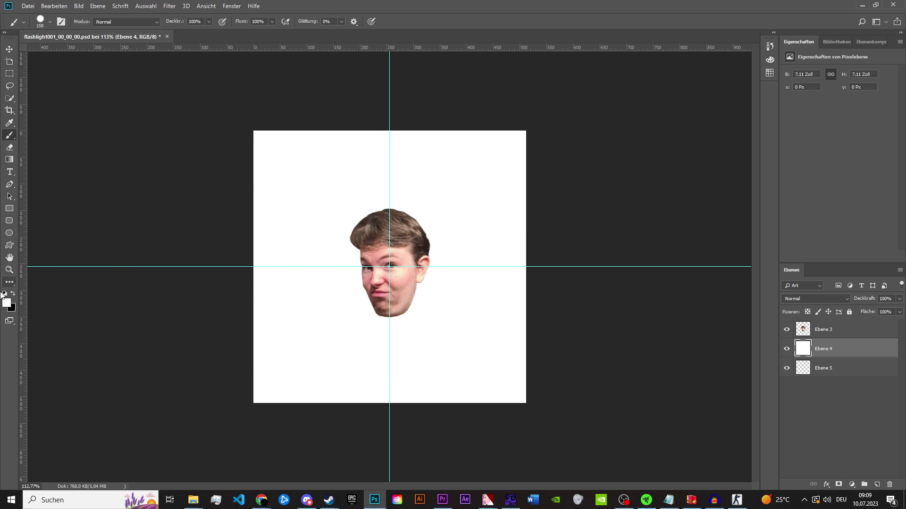
pyautogui.click(41, 21)
pyautogui.click(112, 61)
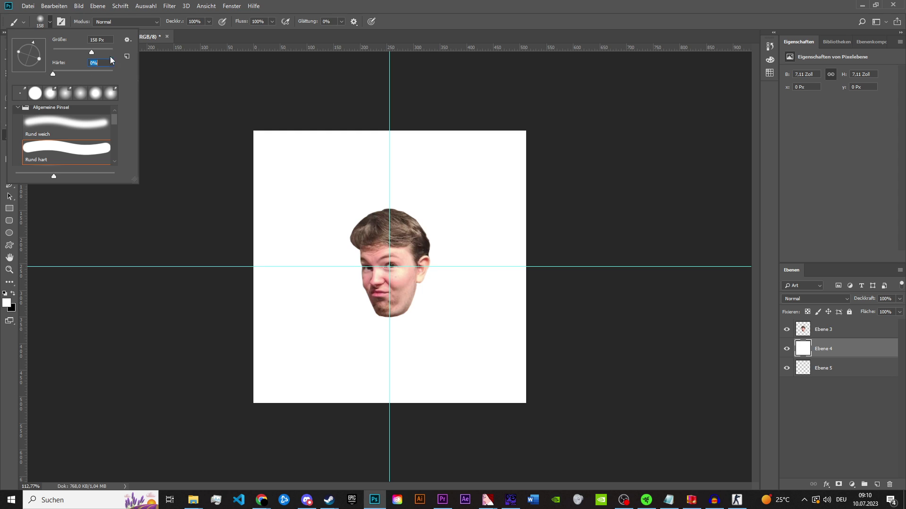
pyautogui.write('600')
pyautogui.press('Return')
# Step: Fill Ebene 4 black, paint a white glow on Ebene 5, and lower Ebene 3's opacity to 66%
pyautogui.hotkey('ctrl', 'BackSpace')
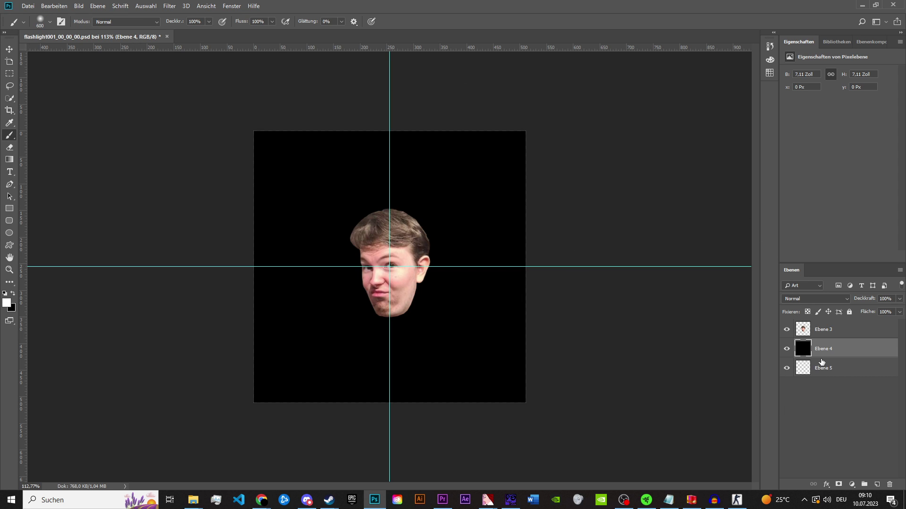
pyautogui.moveTo(826, 363); pyautogui.dragTo(823, 349)
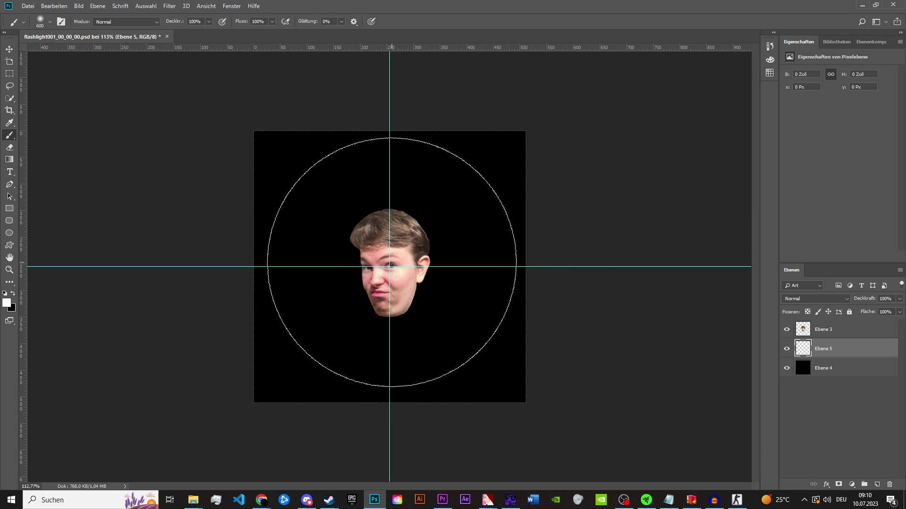
pyautogui.click(389, 262)
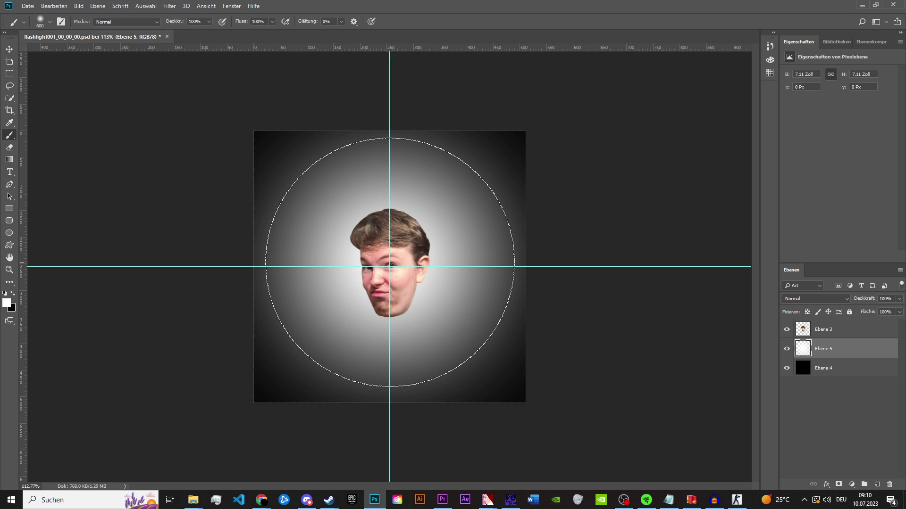
pyautogui.click(830, 329)
pyautogui.click(899, 299)
pyautogui.moveTo(898, 309); pyautogui.dragTo(885, 310)
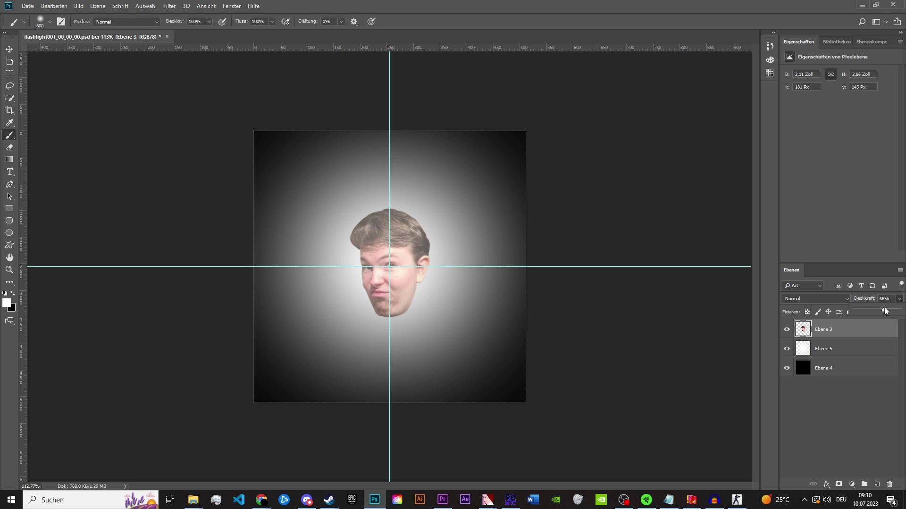
# Step: Undo the glow stroke and repaint it on Ebene 5 with a 500 px soft brush
pyautogui.click(825, 370)
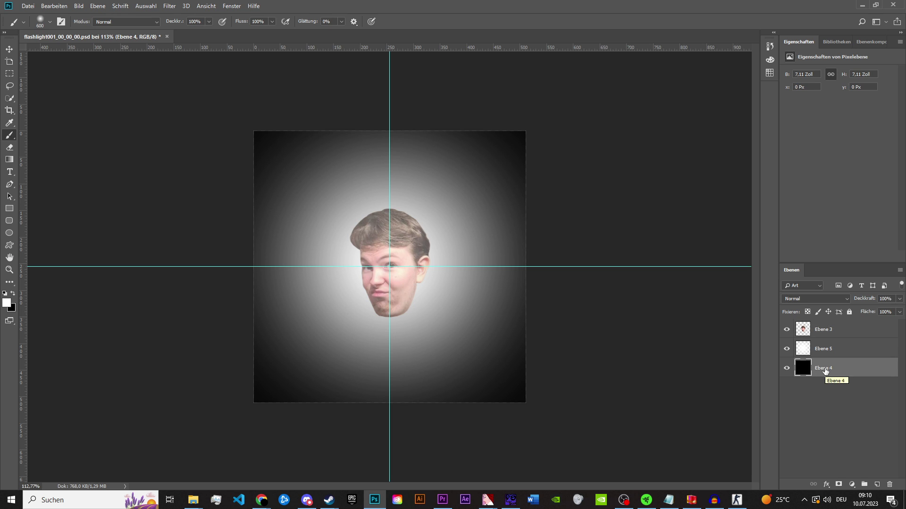
pyautogui.click(830, 350)
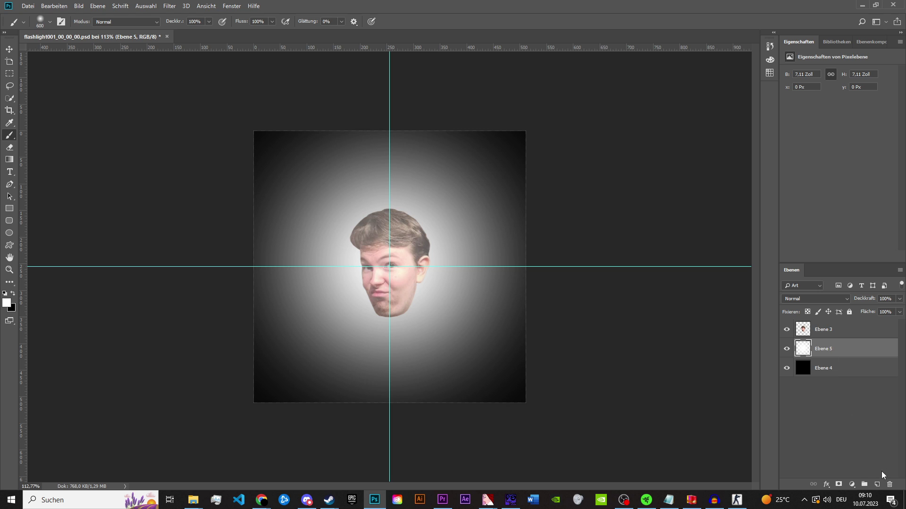
pyautogui.hotkey('ctrl', 'z')
pyautogui.click(50, 22)
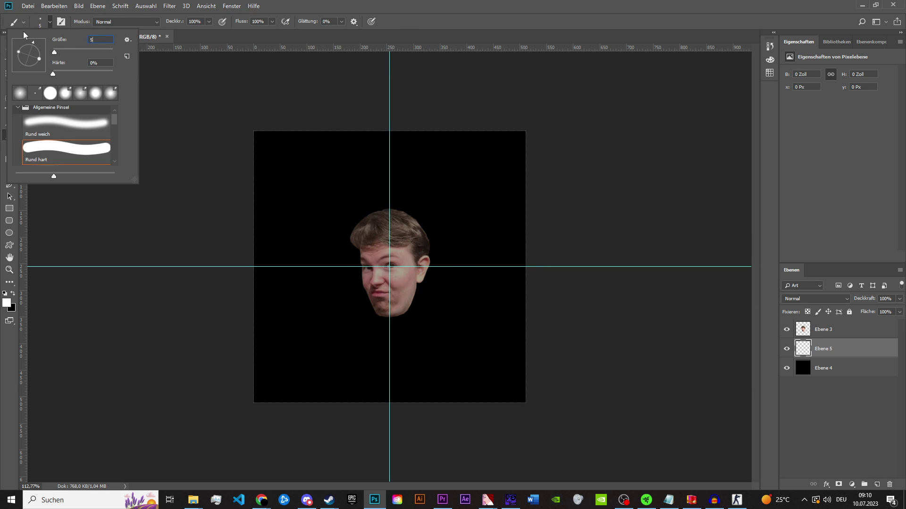
pyautogui.press('Return')
pyautogui.click(389, 266)
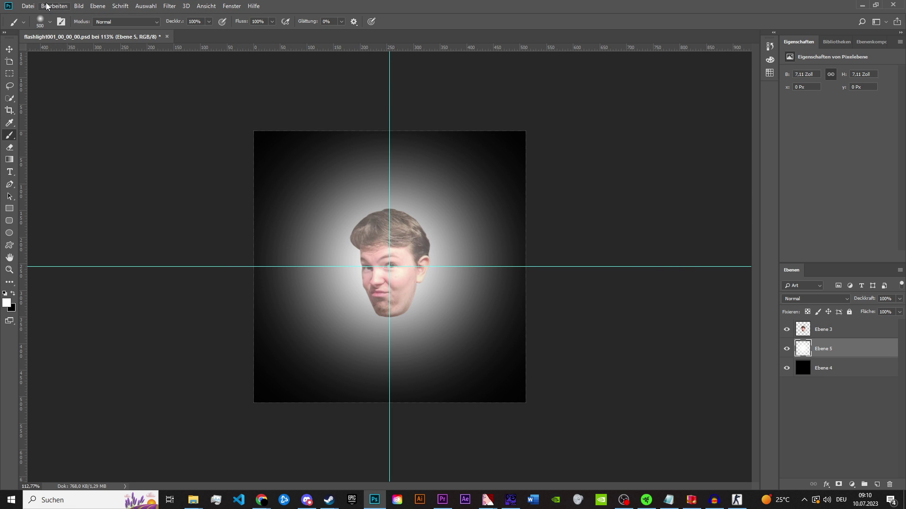
# Step: Delete the black Ebene 4 layer, leaving the face and glow on transparency
pyautogui.click(833, 368)
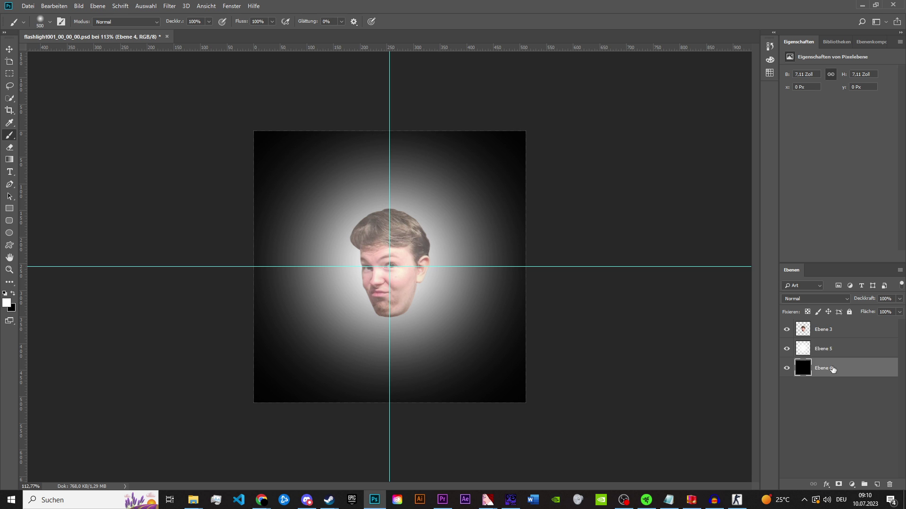
pyautogui.click(891, 485)
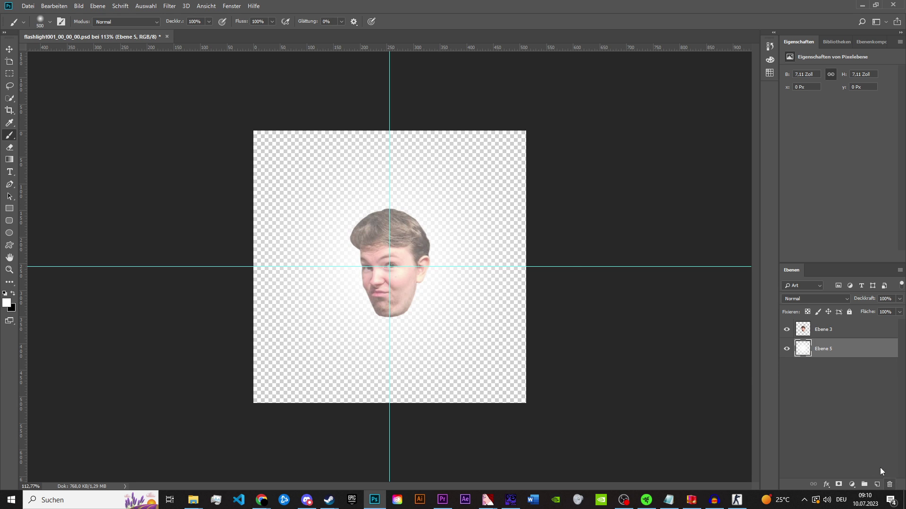
pyautogui.click(22, 5)
# Step: Save over the existing flashlight file and accept the format options
pyautogui.click(63, 112)
pyautogui.press('Return')
pyautogui.press('Return')
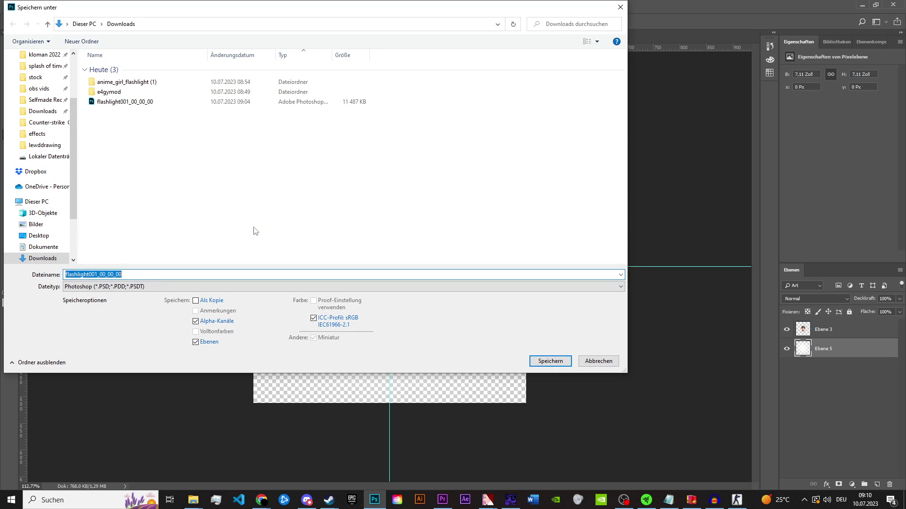
pyautogui.press('Return')
pyautogui.press('j')
pyautogui.press('Return')
# Step: Save the image as PNG flashlight001_00_00_00 in Downloads, overwriting the earlier PNG
pyautogui.click(28, 6)
pyautogui.click(49, 113)
pyautogui.click(100, 286)
pyautogui.click(88, 402)
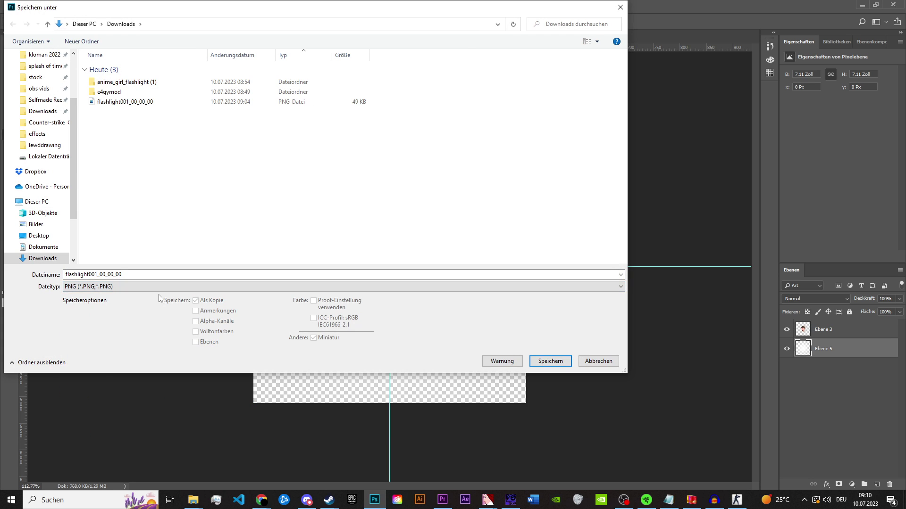
pyautogui.press('Return')
pyautogui.press('j')
pyautogui.press('Return')
pyautogui.moveTo(490, 503)
pyautogui.click(429, 469)
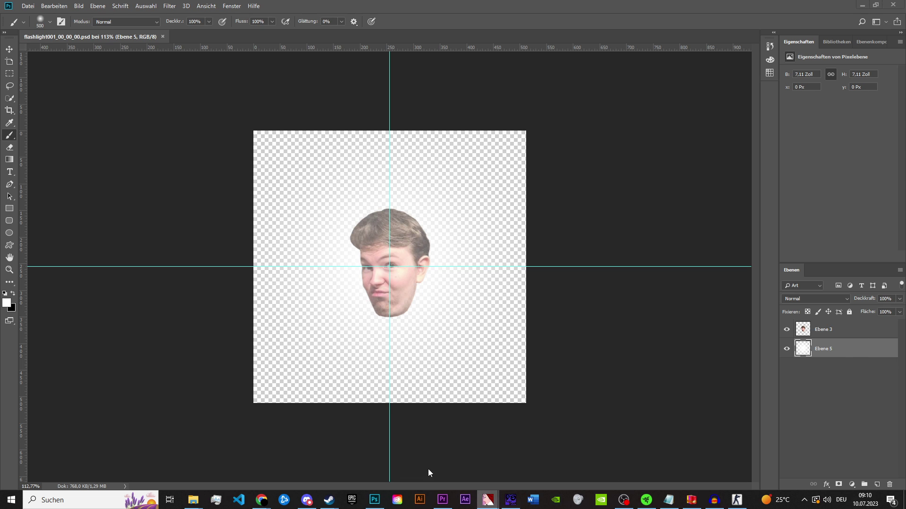
# Step: Import the flashlight001_00_00_00 PNG as a texture with the default VTF options
pyautogui.click(8, 15)
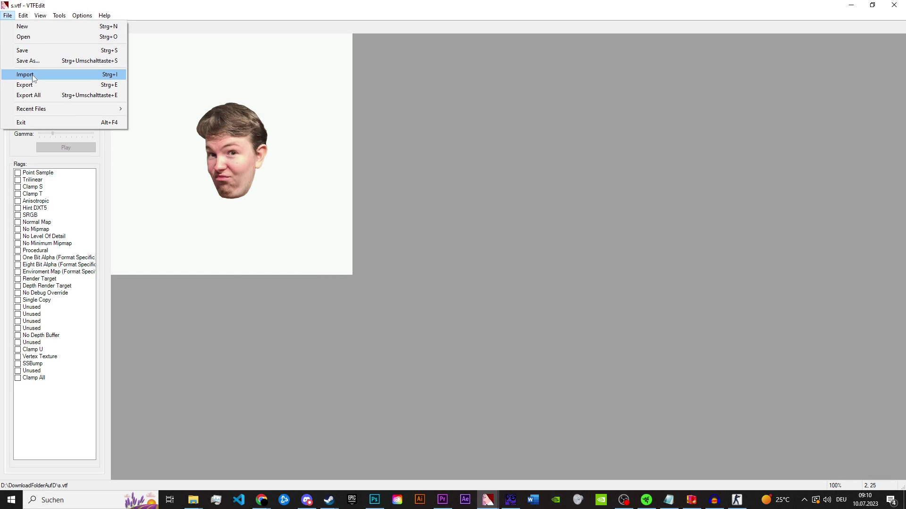
pyautogui.click(23, 85)
pyautogui.click(420, 259)
pyautogui.click(7, 15)
pyautogui.click(46, 71)
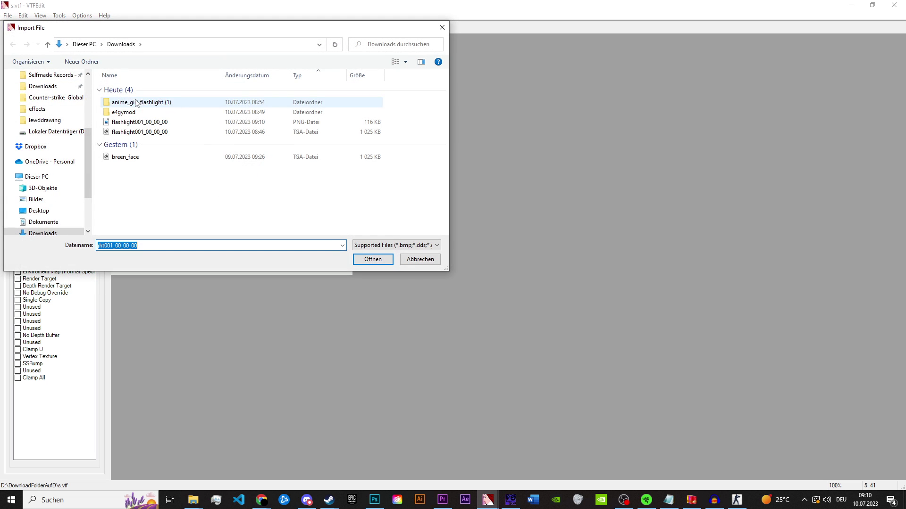
pyautogui.doubleClick(138, 125)
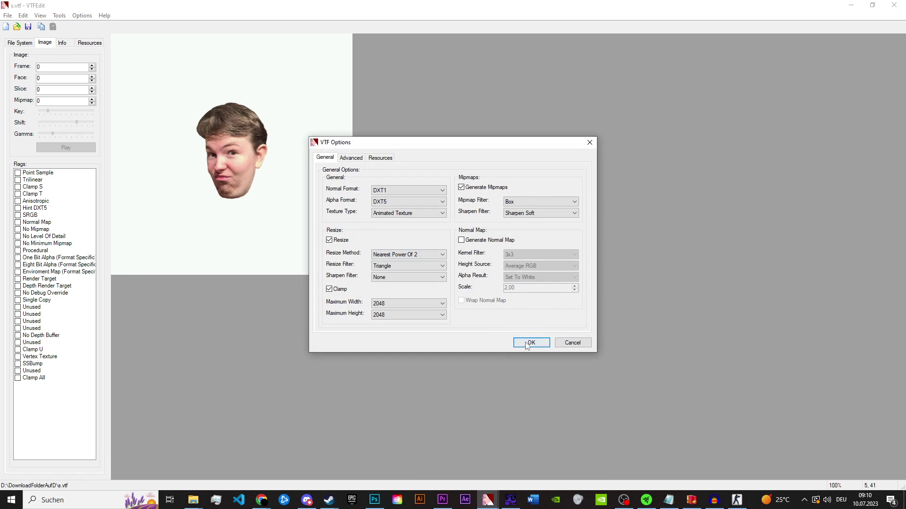
pyautogui.click(531, 344)
# Step: Save the texture as hgvjhgj.vtf
pyautogui.click(8, 15)
pyautogui.click(38, 58)
pyautogui.write('hgvjhgj')
pyautogui.press('Return')
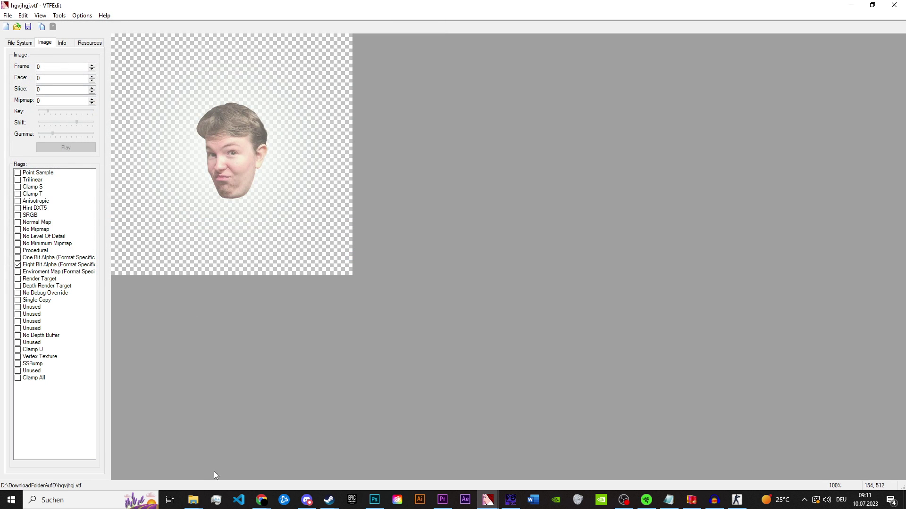
# Step: Copy hgvjhgj from Downloads and paste it into the effects folder
pyautogui.click(193, 500)
pyautogui.click(741, 457)
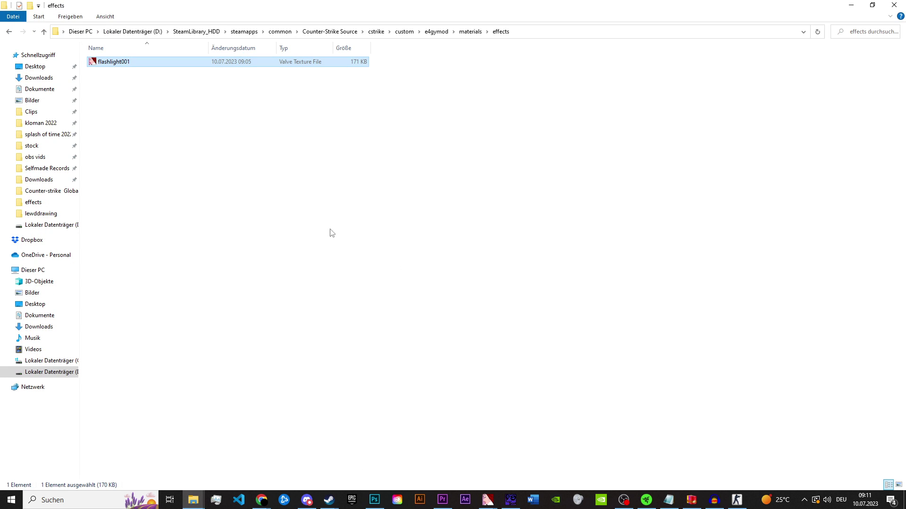
pyautogui.click(39, 78)
pyautogui.click(106, 63)
pyautogui.rightClick(106, 65)
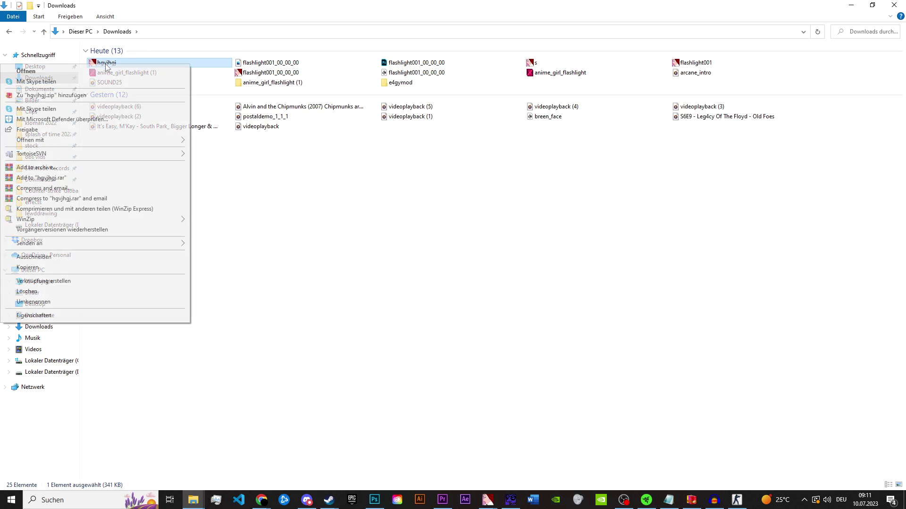
pyautogui.click(27, 268)
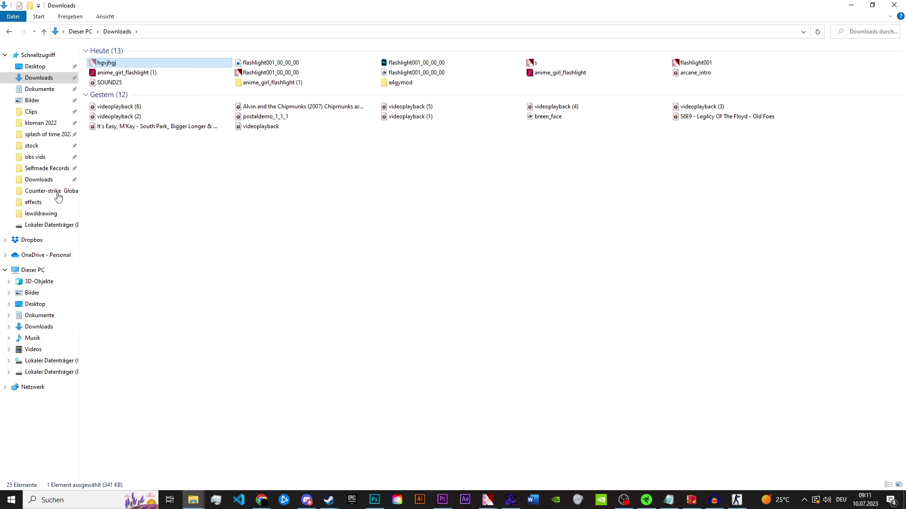
pyautogui.click(8, 32)
pyautogui.click(217, 137)
pyautogui.rightClick(222, 124)
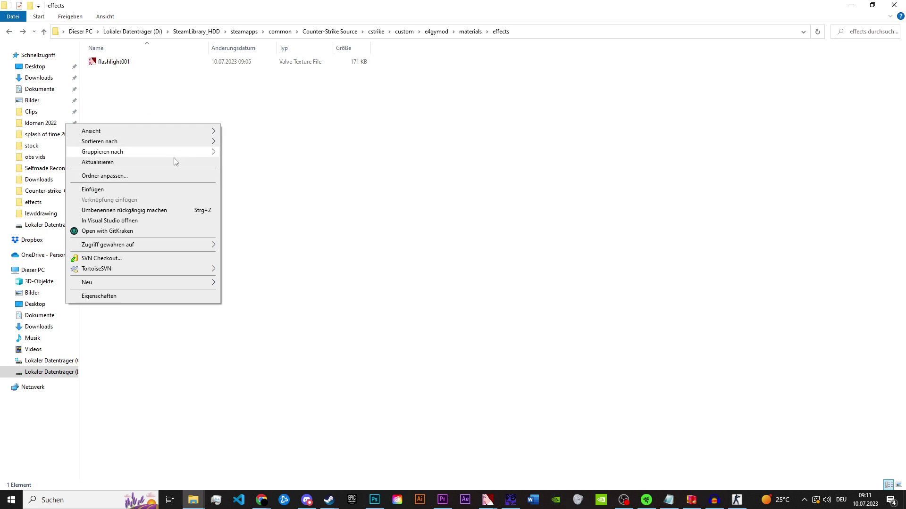
pyautogui.click(94, 189)
# Step: Delete the old flashlight001, rename hgvjhgj to flashlight001, and close Counter-Strike
pyautogui.rightClick(132, 61)
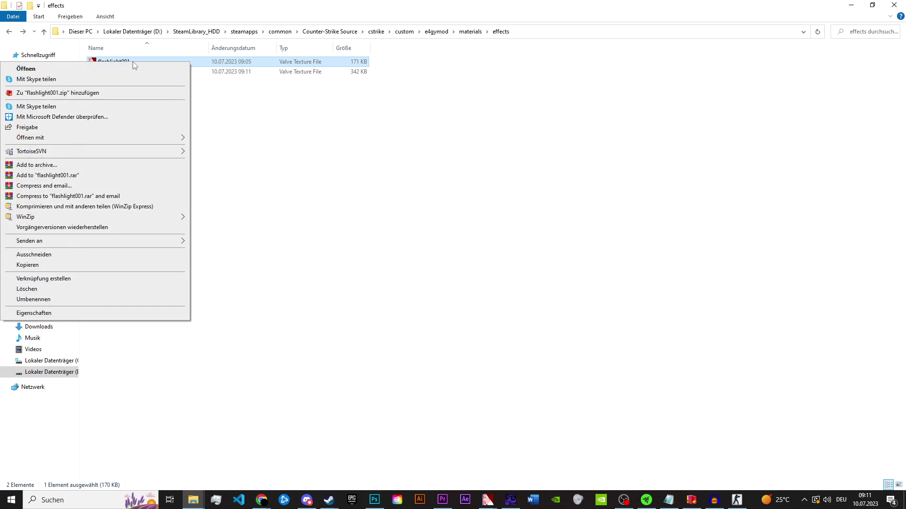
pyautogui.click(49, 299)
pyautogui.hotkey('ctrl', 'c')
pyautogui.press('Escape')
pyautogui.press('Delete')
pyautogui.click(113, 66)
pyautogui.rightClick(113, 66)
pyautogui.click(62, 304)
pyautogui.hotkey('ctrl', 'v')
pyautogui.press('Return')
pyautogui.click(300, 249)
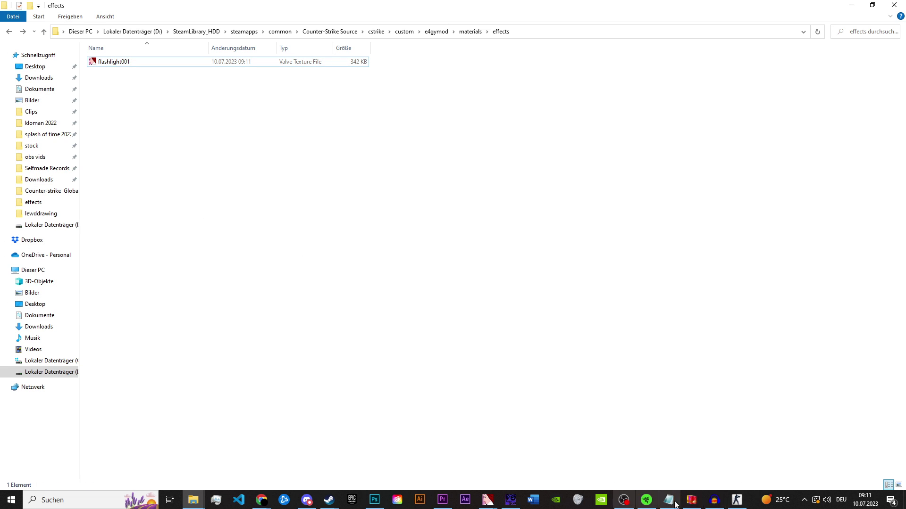
pyautogui.rightClick(736, 499)
pyautogui.click(716, 486)
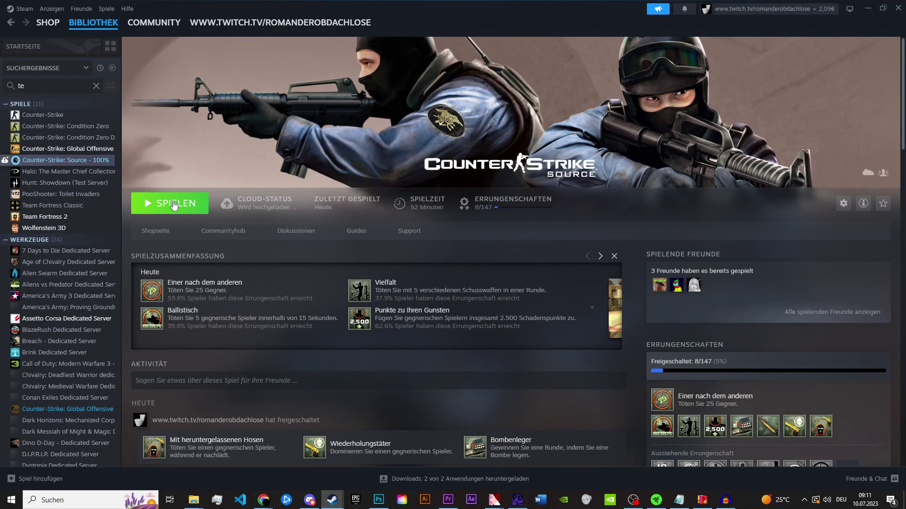
# Step: Launch Counter-Strike: Source, skip the intro, and join the Biergarten server
pyautogui.click(176, 203)
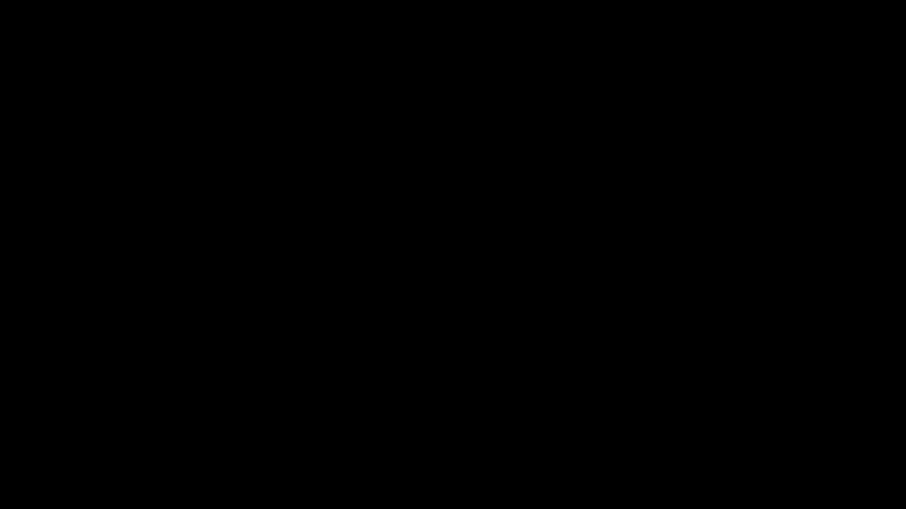
pyautogui.press('Escape')
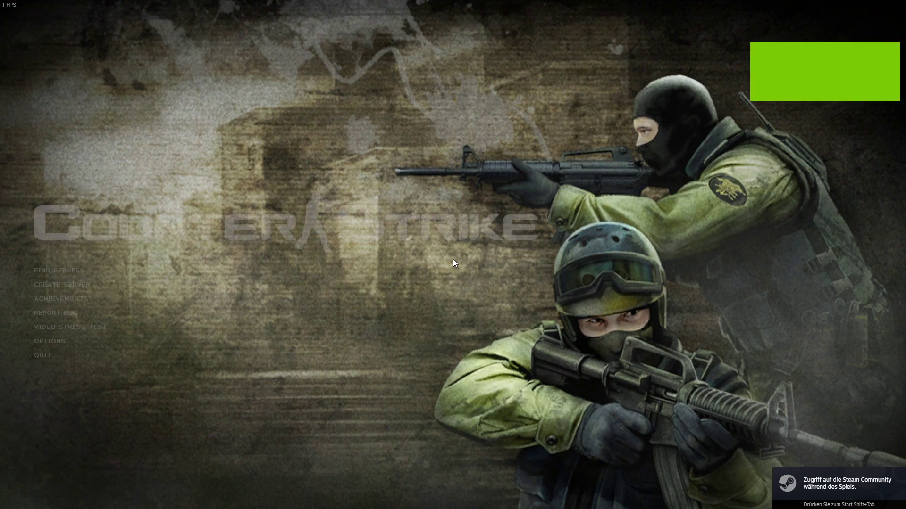
pyautogui.click(64, 274)
pyautogui.doubleClick(282, 167)
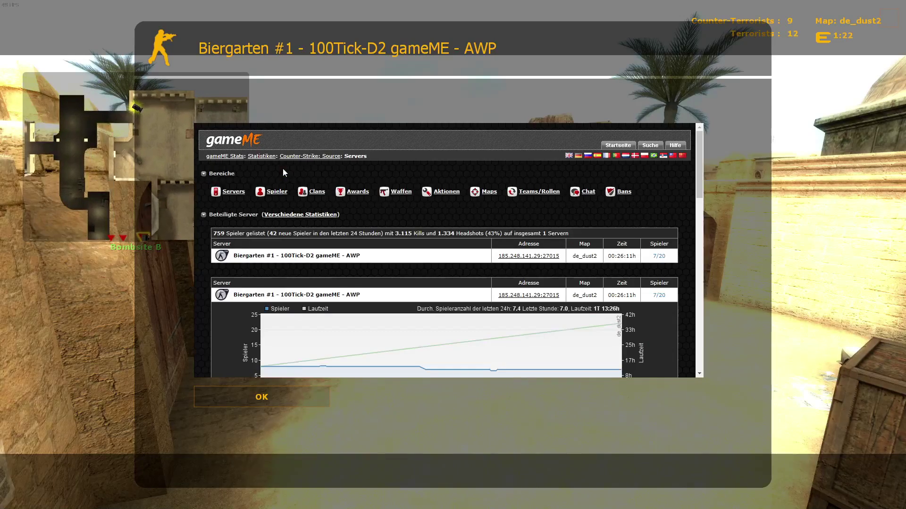
# Step: Join the Counter-Terrorists as SAS, take over a bot, and choose Quit from the menu
pyautogui.click(270, 393)
pyautogui.click(225, 165)
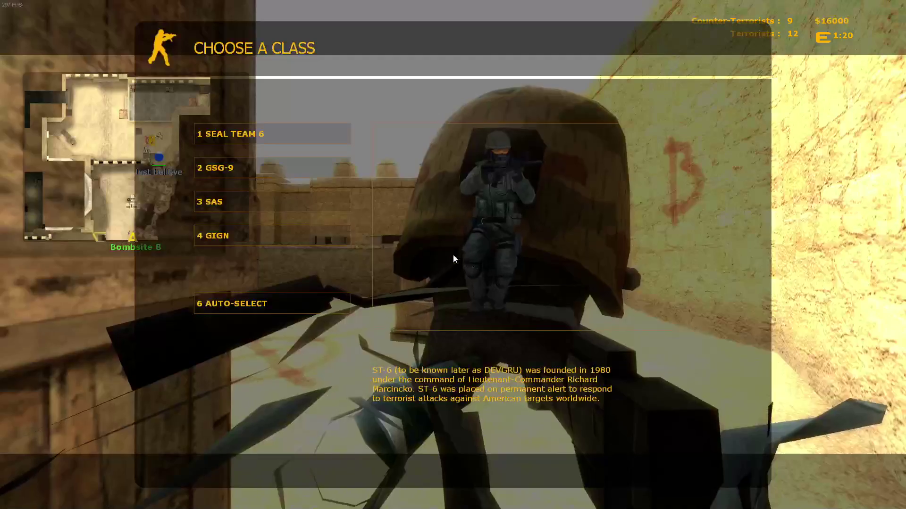
pyautogui.click(281, 208)
pyautogui.press('Tab')
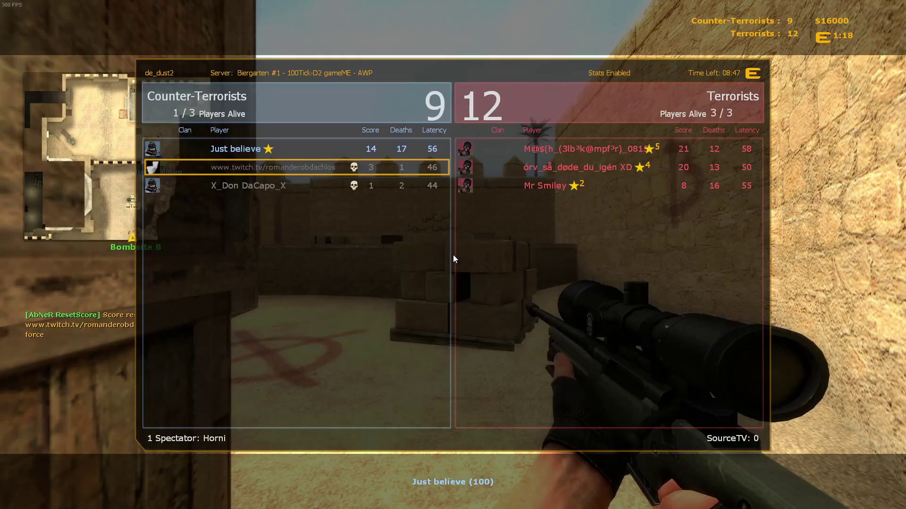
pyautogui.press('e')
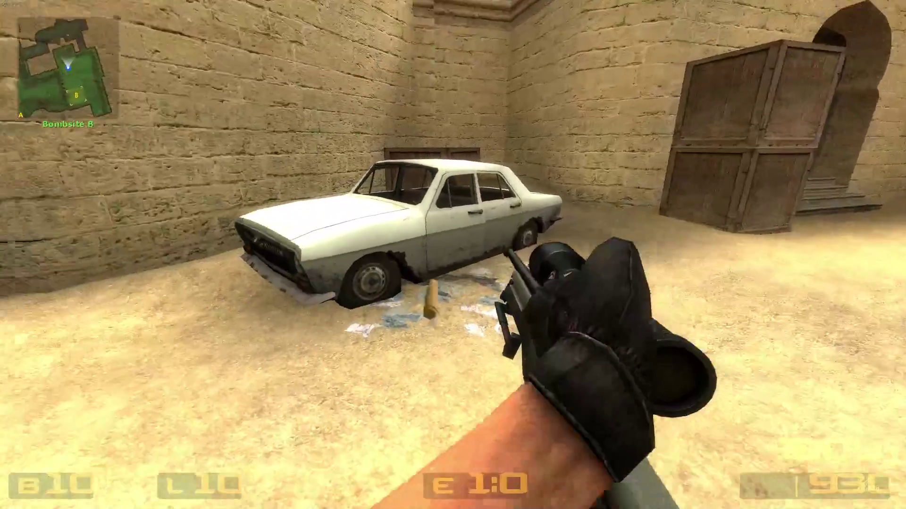
pyautogui.press('Escape')
pyautogui.click(50, 410)
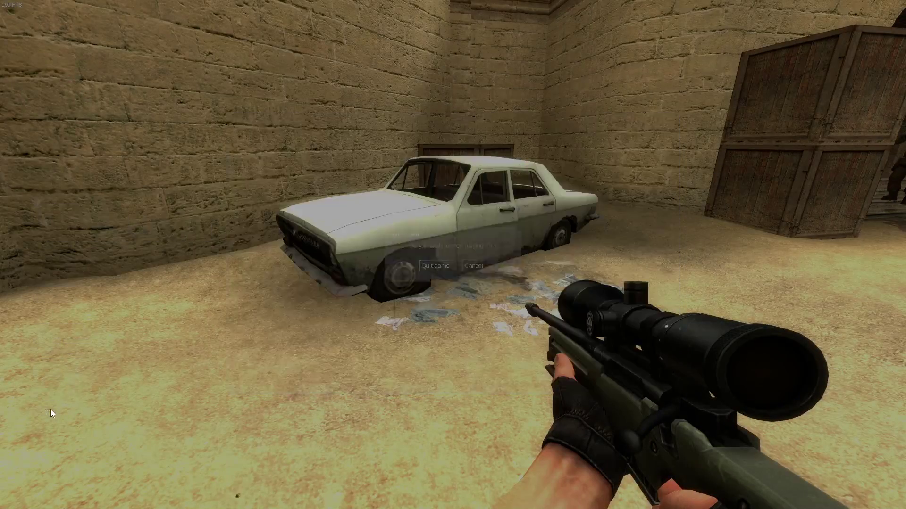
# Step: Quit the game, delete hgvjhgj from the effects folder, and return to Photoshop
pyautogui.click(434, 266)
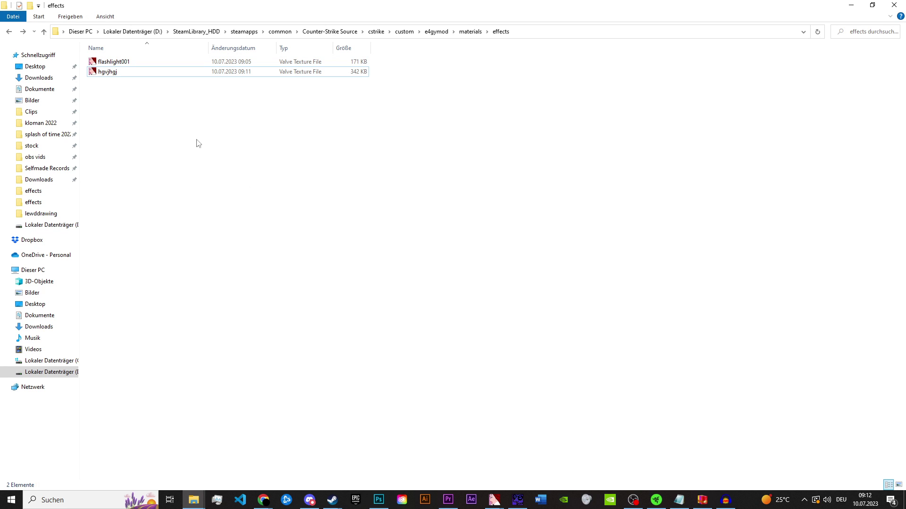
pyautogui.click(106, 73)
pyautogui.press('Delete')
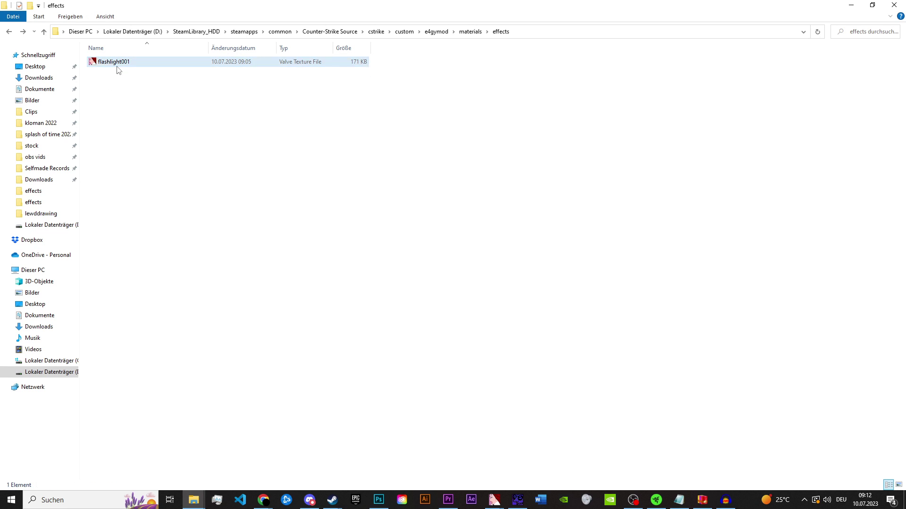
pyautogui.click(379, 500)
# Step: Hide the Ebene 5 glow layer and set Ebene 3's opacity to 100%
pyautogui.click(786, 349)
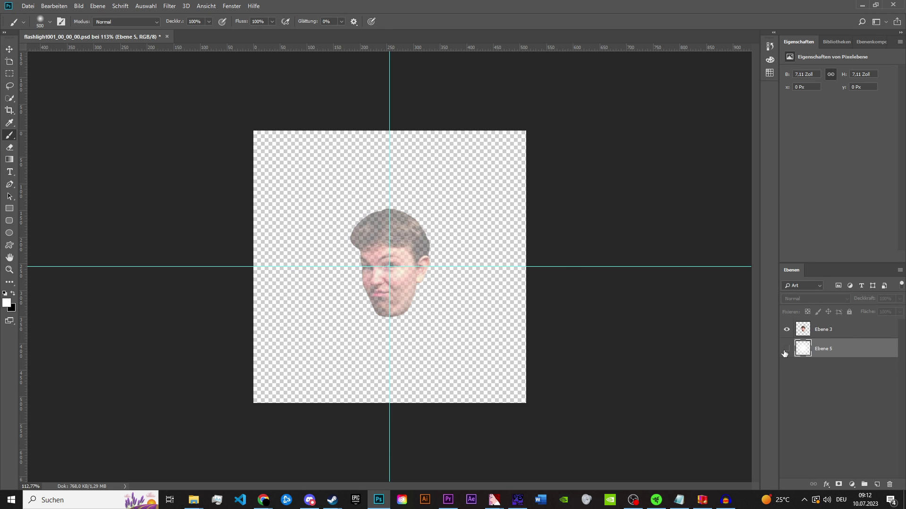
pyautogui.click(9, 48)
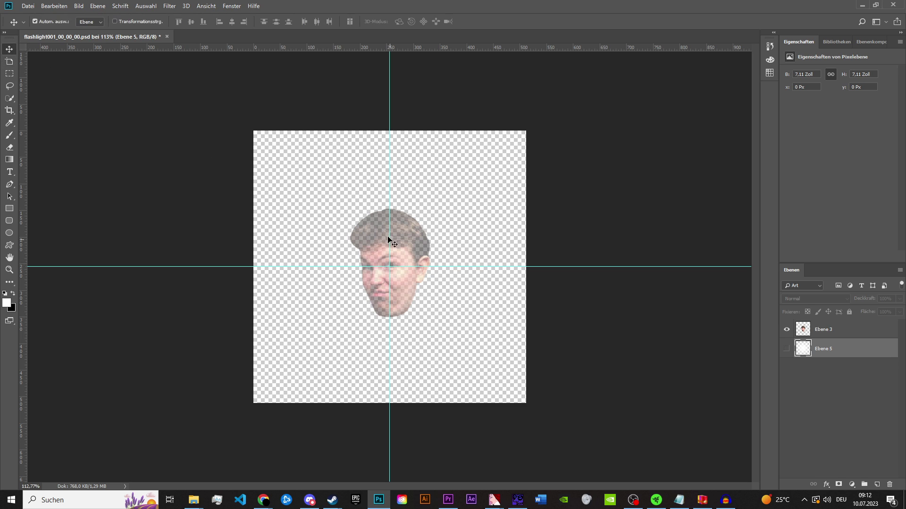
pyautogui.click(384, 236)
pyautogui.click(899, 299)
pyautogui.click(896, 312)
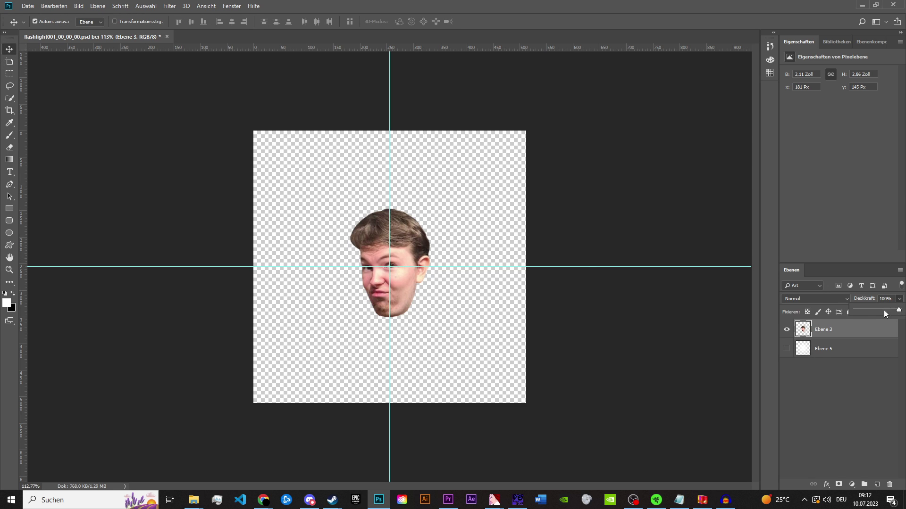
# Step: Save over flashlight001_00_00_00.psd, confirming the overwrite and format options
pyautogui.click(28, 5)
pyautogui.click(47, 111)
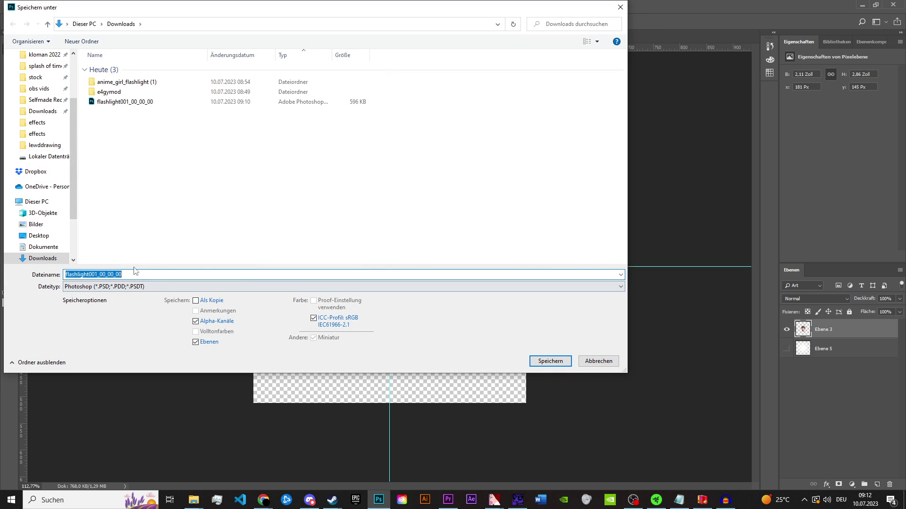
pyautogui.click(550, 361)
pyautogui.click(471, 251)
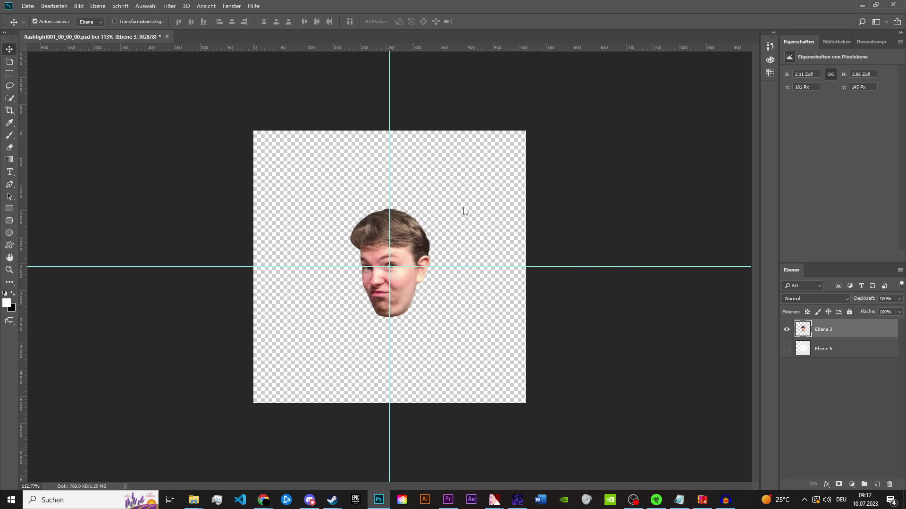
pyautogui.click(545, 141)
pyautogui.click(25, 5)
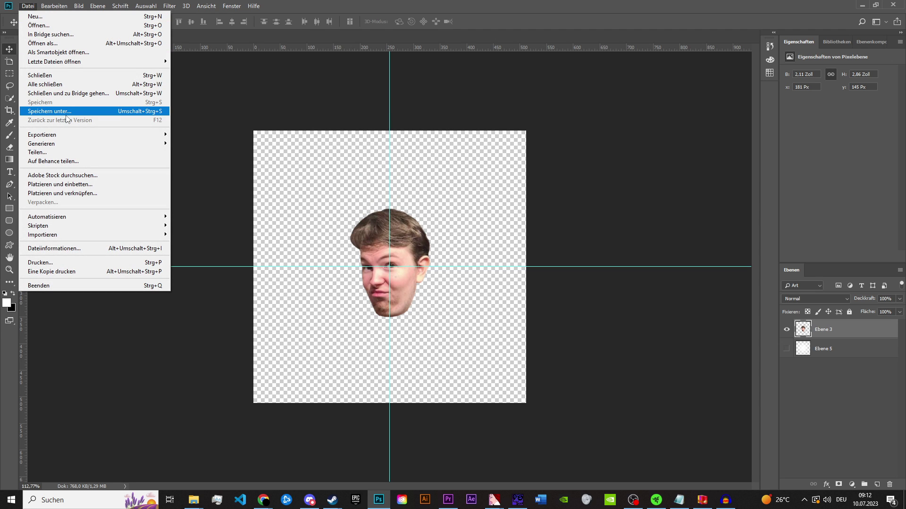
pyautogui.press('Escape')
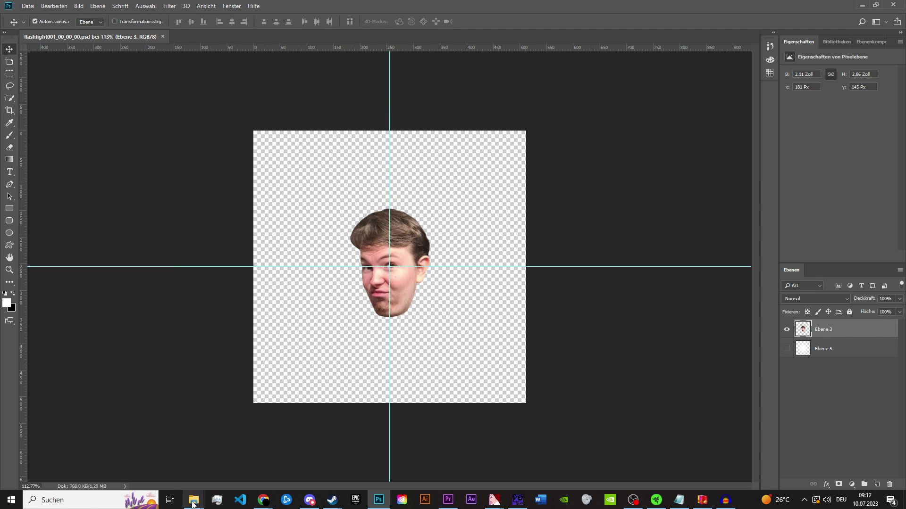
# Step: Open the Desktop folder in Explorer and browse the materials folder in GCFScape
pyautogui.moveTo(198, 506)
pyautogui.click(57, 458)
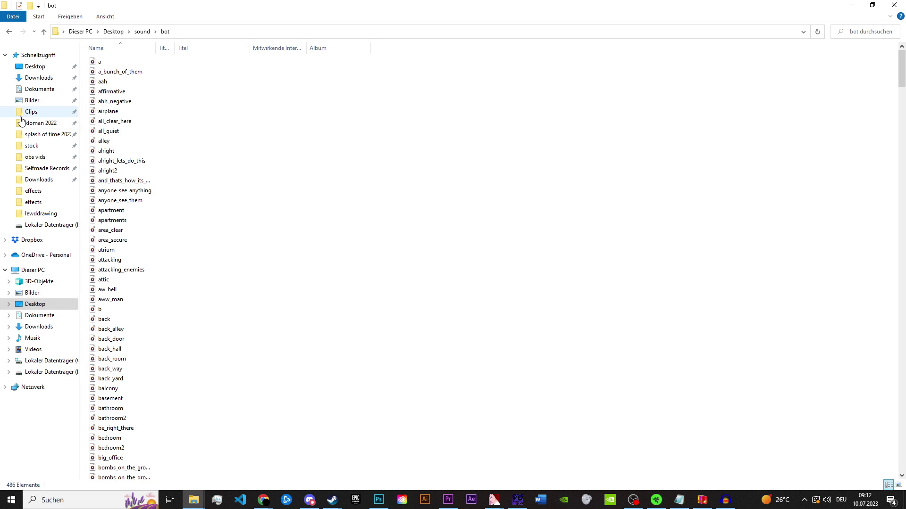
pyautogui.click(32, 67)
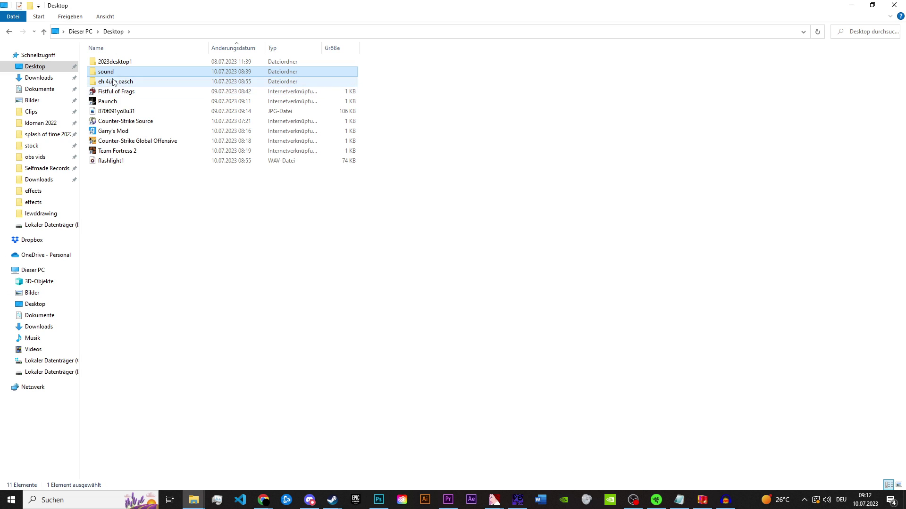
pyautogui.click(516, 501)
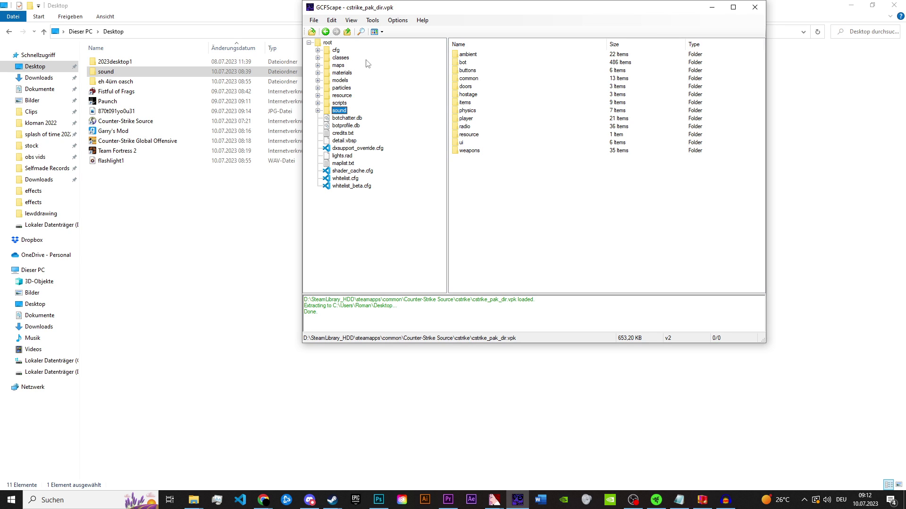
pyautogui.click(349, 74)
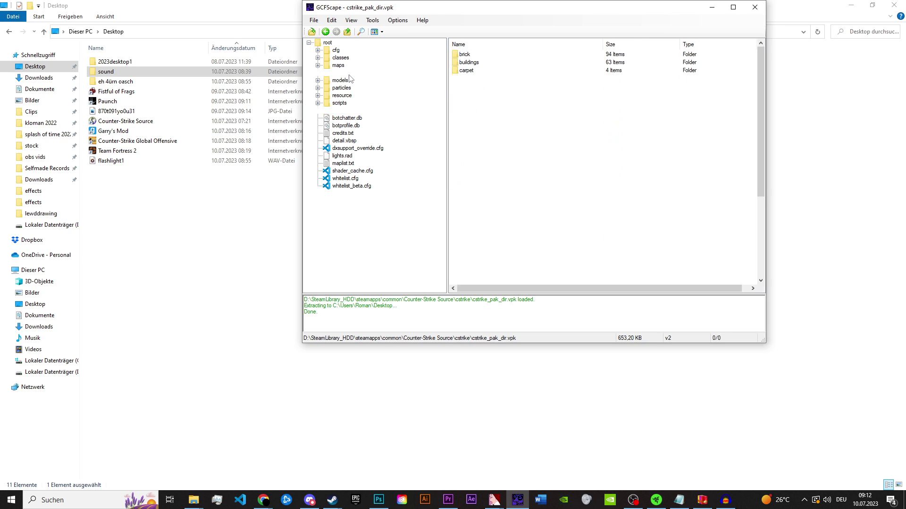
pyautogui.scroll(-2, 489, 198)
pyautogui.scroll(2, 490, 197)
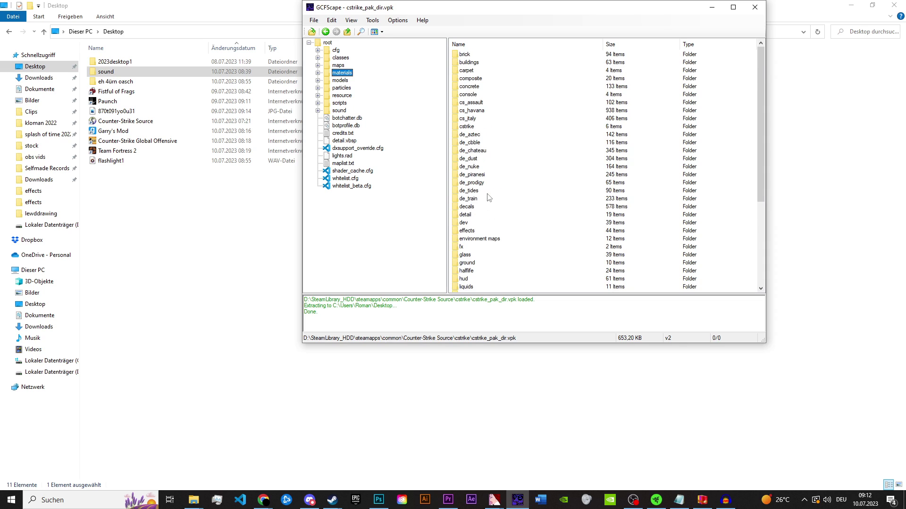
# Step: Extract the effects folder to the Desktop and open the extracted folder
pyautogui.click(472, 233)
pyautogui.rightClick(469, 234)
pyautogui.click(482, 238)
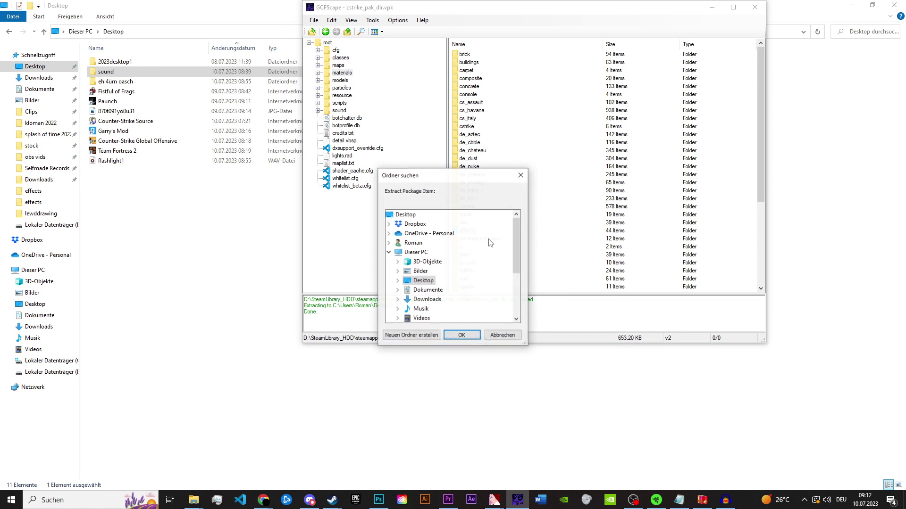
pyautogui.click(456, 332)
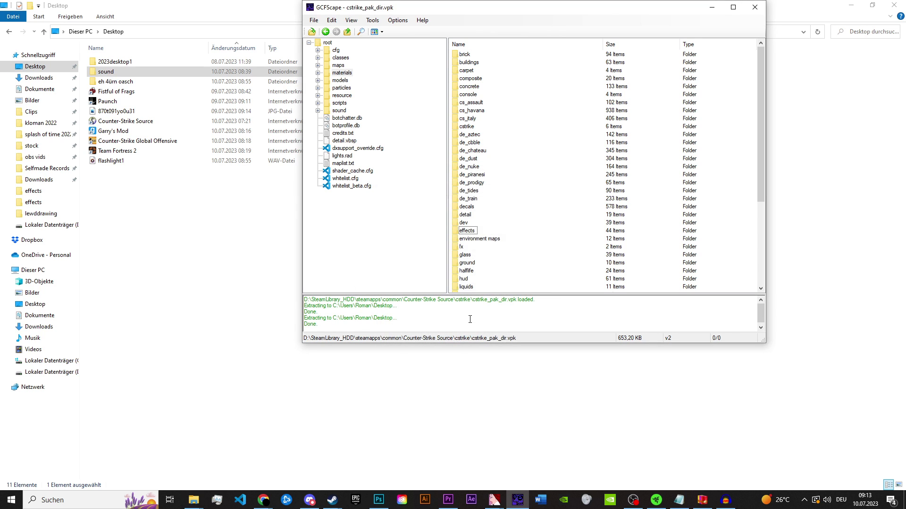
pyautogui.click(175, 171)
pyautogui.click(126, 92)
pyautogui.doubleClick(126, 92)
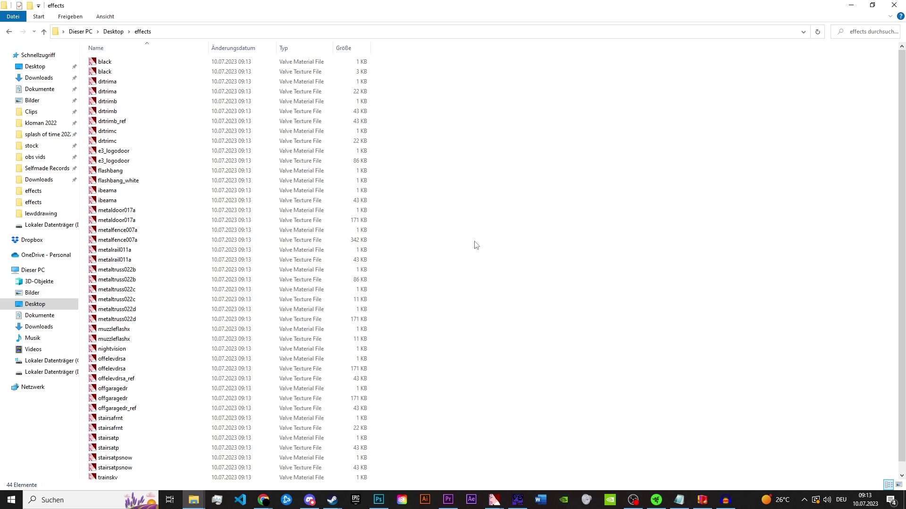
pyautogui.press('f')
pyautogui.press('f')
pyautogui.press('f')
pyautogui.press('f')
pyautogui.press('f')
pyautogui.press('f')
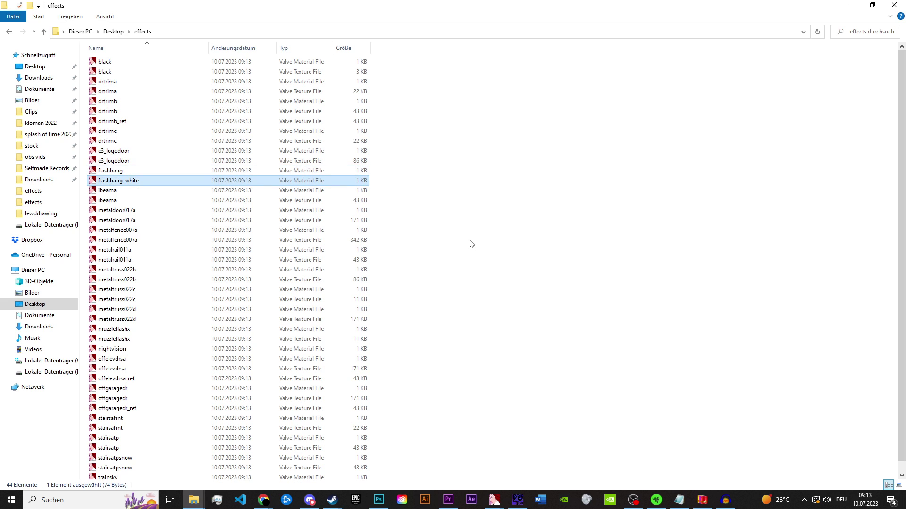
pyautogui.press('f')
pyautogui.press('f')
pyautogui.moveTo(193, 500)
pyautogui.click(693, 455)
pyautogui.click(470, 31)
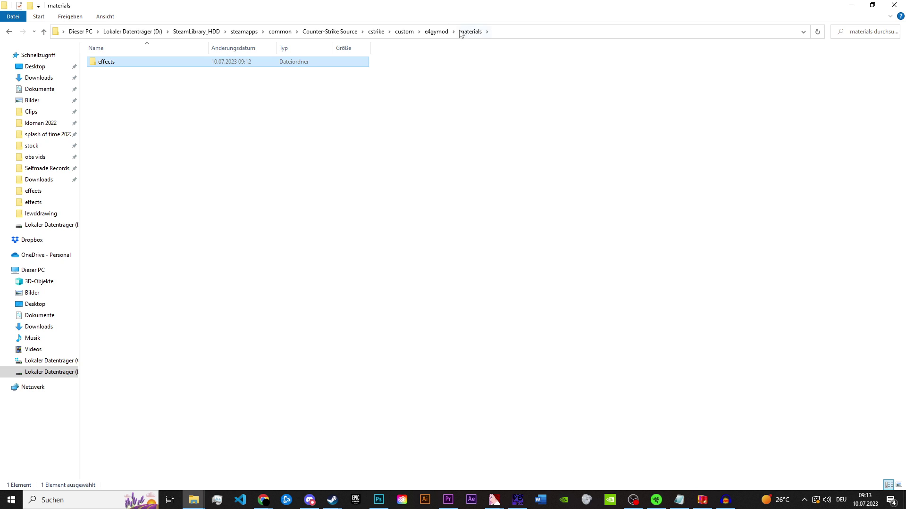
pyautogui.click(436, 31)
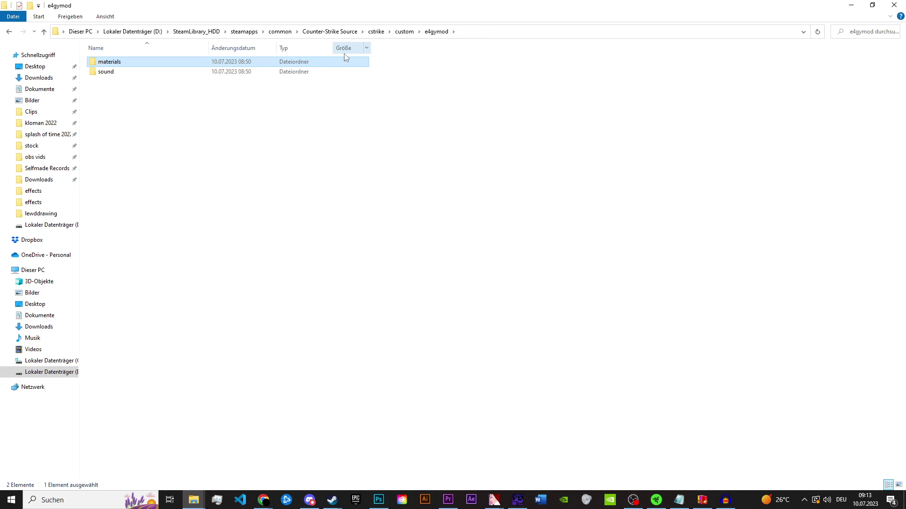
pyautogui.doubleClick(120, 65)
pyautogui.doubleClick(121, 65)
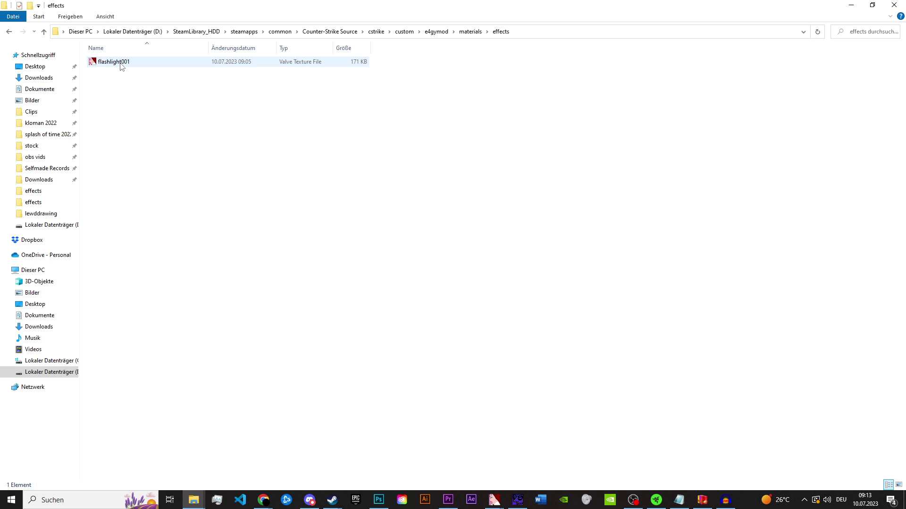
pyautogui.click(851, 5)
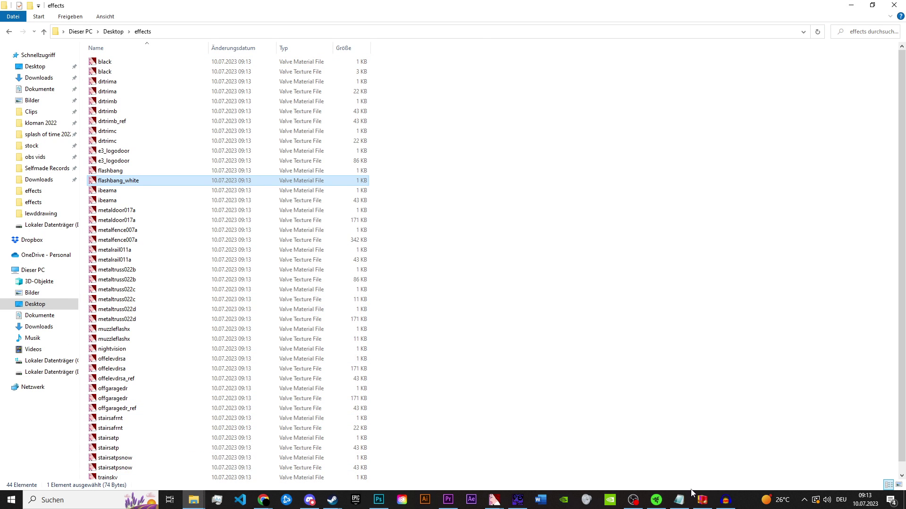
# Step: In GCFScape, select materials in the package tree and look inside its effects folder
pyautogui.click(518, 500)
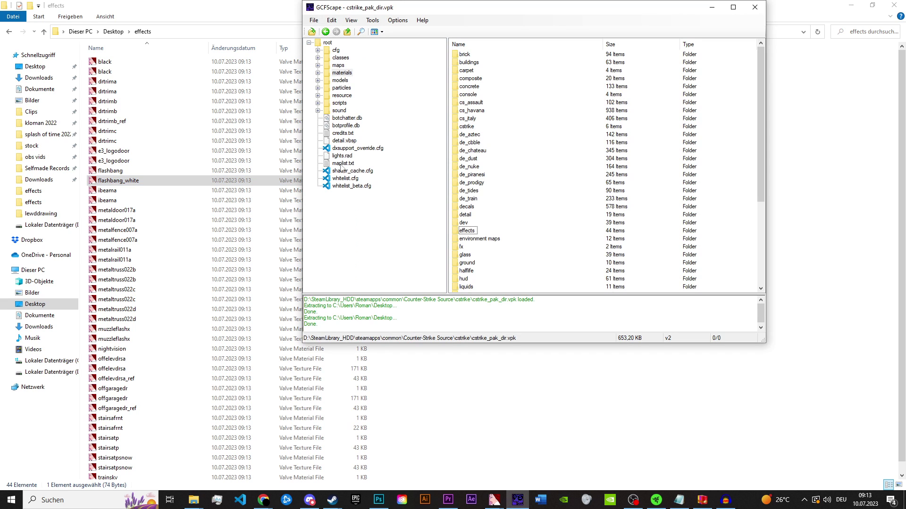
pyautogui.click(339, 73)
pyautogui.doubleClick(467, 231)
pyautogui.scroll(-15, 479, 209)
pyautogui.scroll(15, 480, 209)
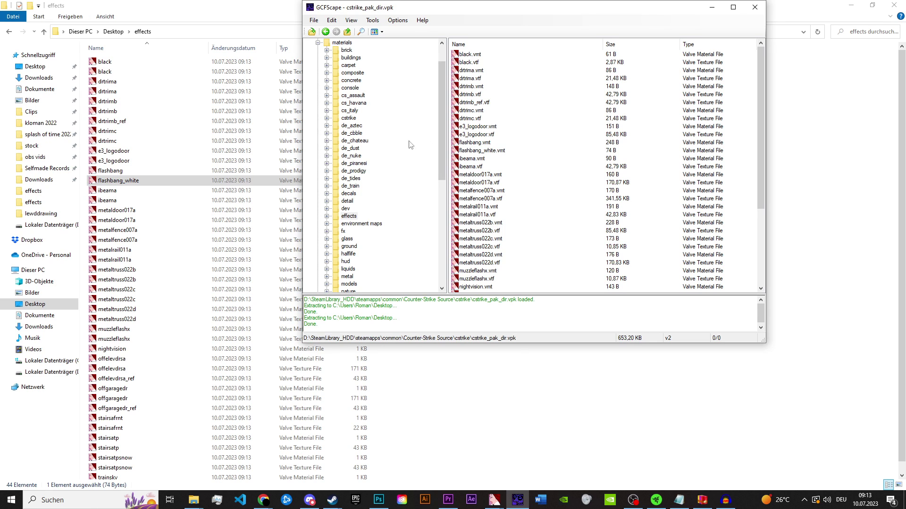
pyautogui.scroll(2, 401, 145)
# Step: Expand materials > models, open the items folder holding cs_gift.vmt and cs_gift.vtf, and return to Photoshop
pyautogui.click(318, 73)
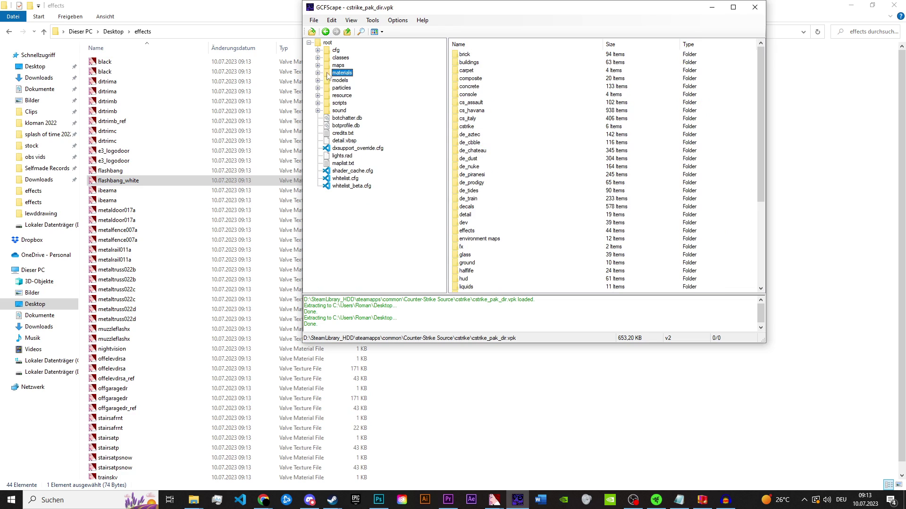
pyautogui.click(317, 81)
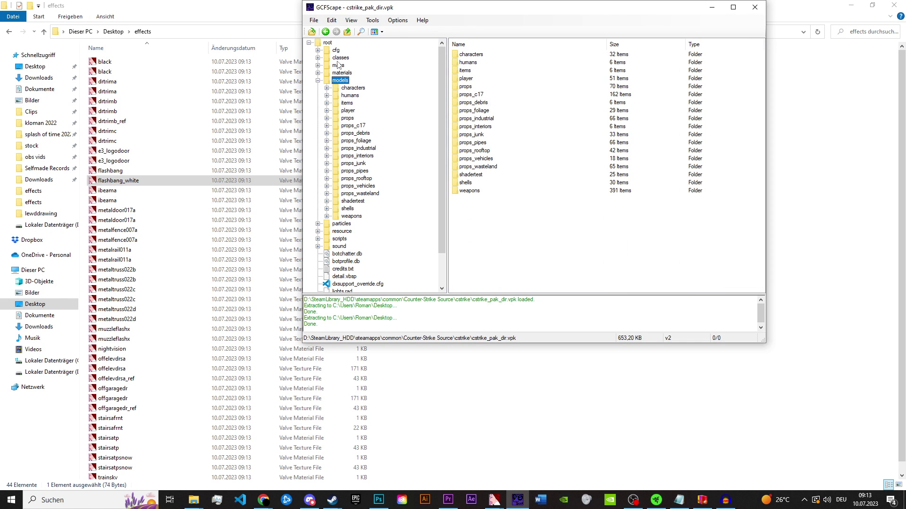
pyautogui.click(336, 73)
pyautogui.click(318, 73)
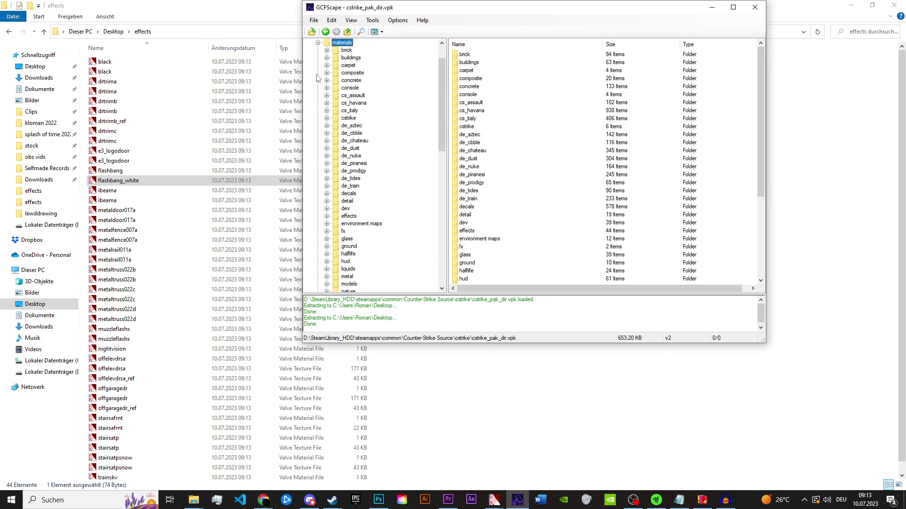
pyautogui.scroll(-2, 375, 90)
pyautogui.click(350, 239)
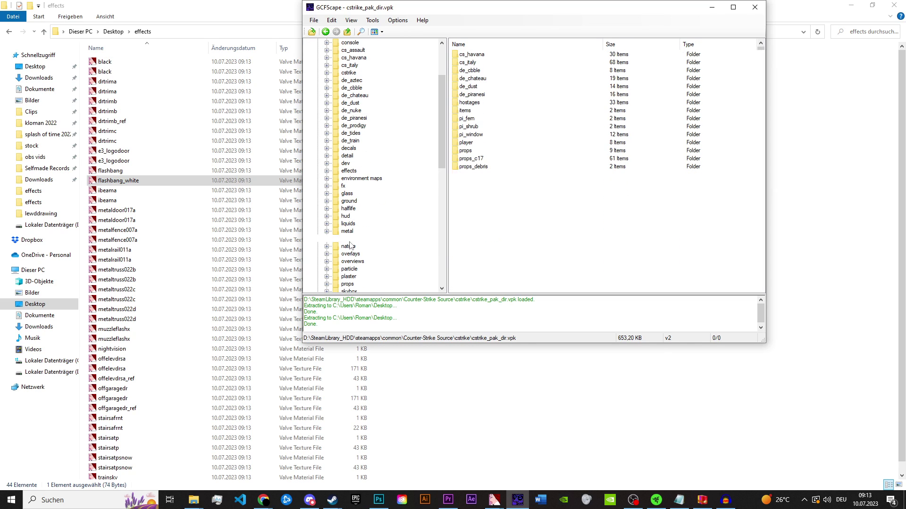
pyautogui.doubleClick(466, 111)
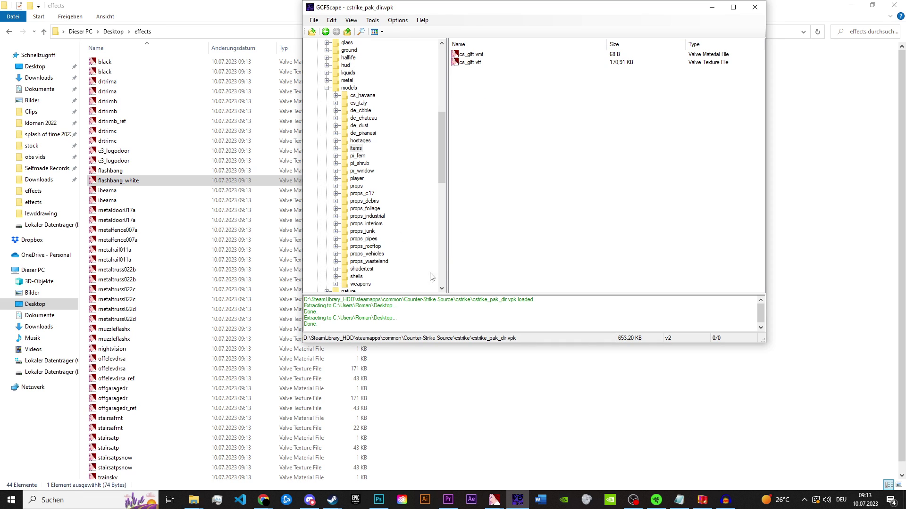
pyautogui.click(379, 500)
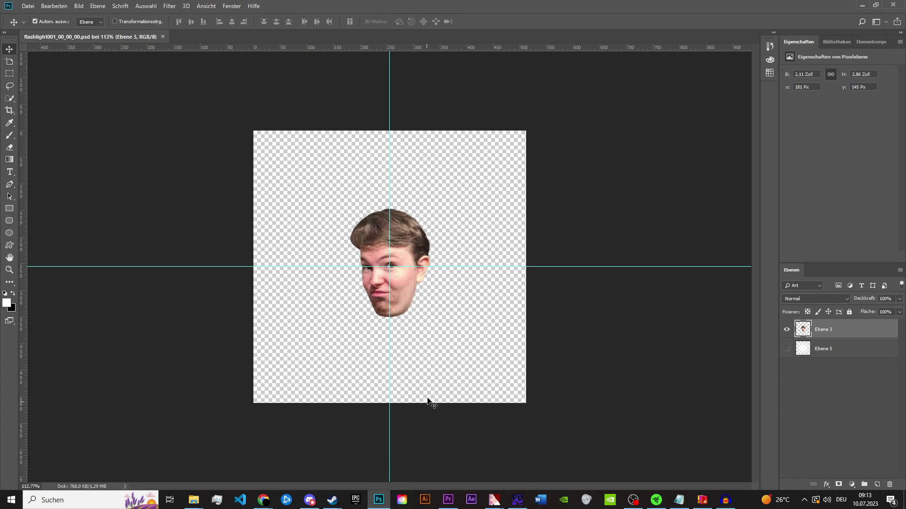
# Step: Save the face image as flashlight001_00_00_00.psd in Downloads, replacing the old PSD
pyautogui.click(29, 5)
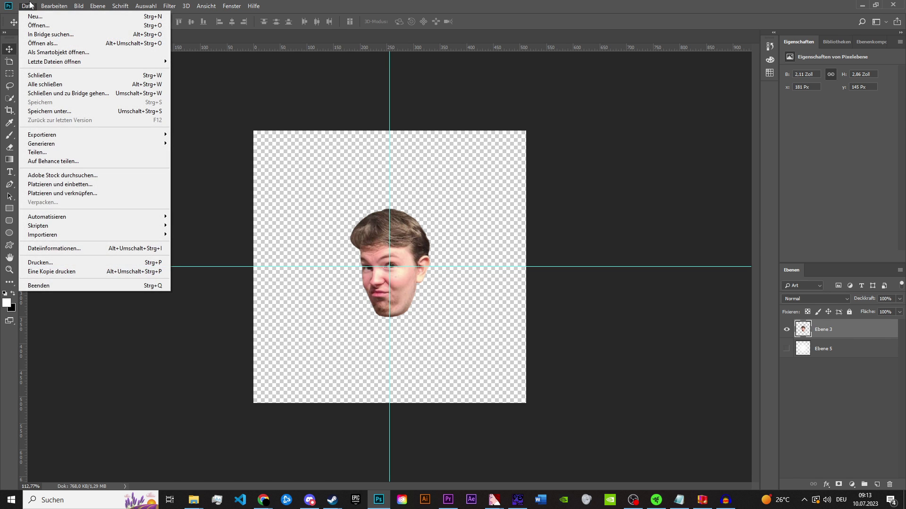
pyautogui.click(60, 112)
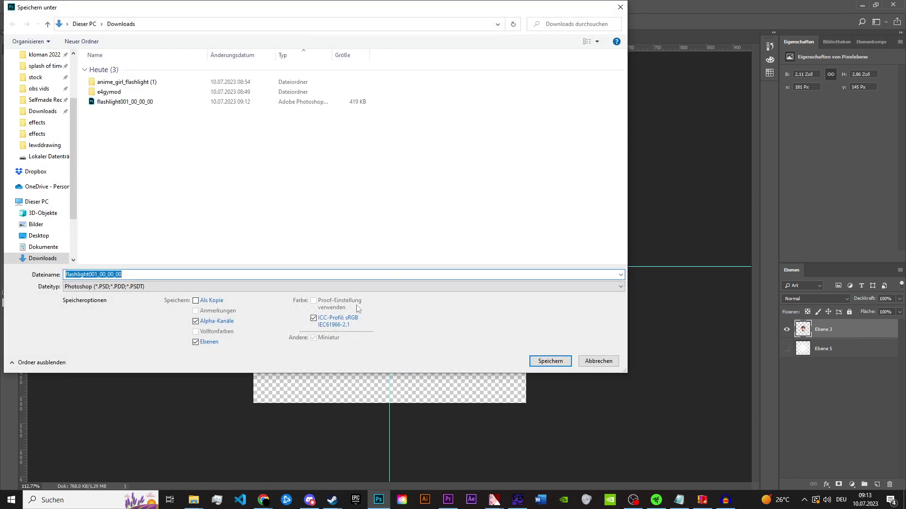
pyautogui.click(536, 366)
pyautogui.click(474, 252)
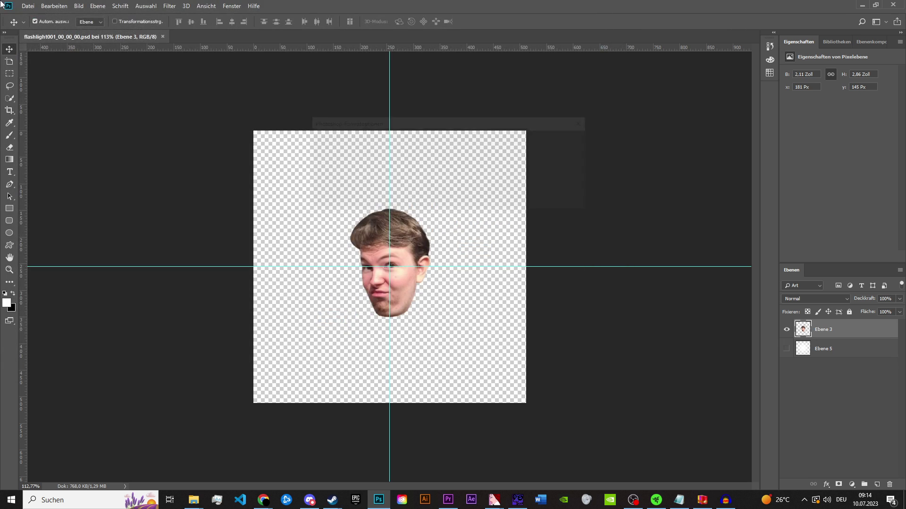
pyautogui.click(564, 141)
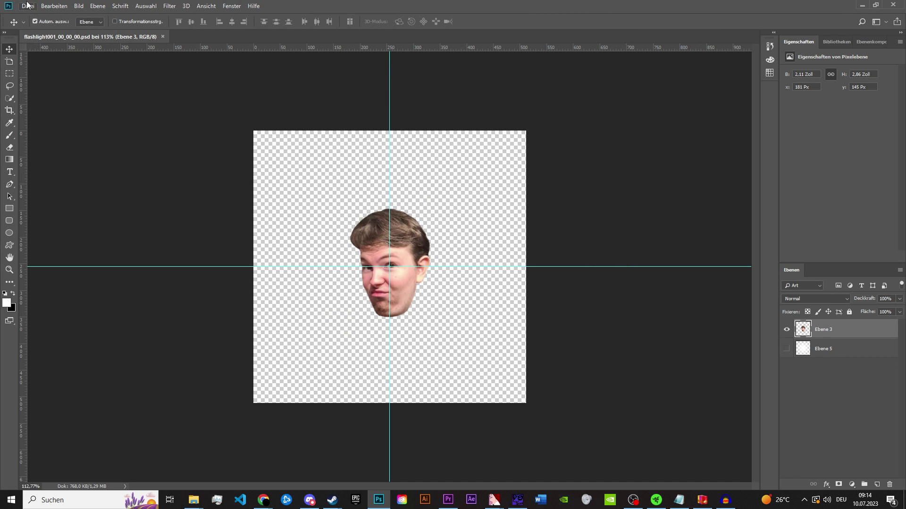
# Step: Save it again as PNG flashlight001_00_00_00, replacing the old PNG, then minimize Photoshop
pyautogui.click(28, 6)
pyautogui.click(52, 113)
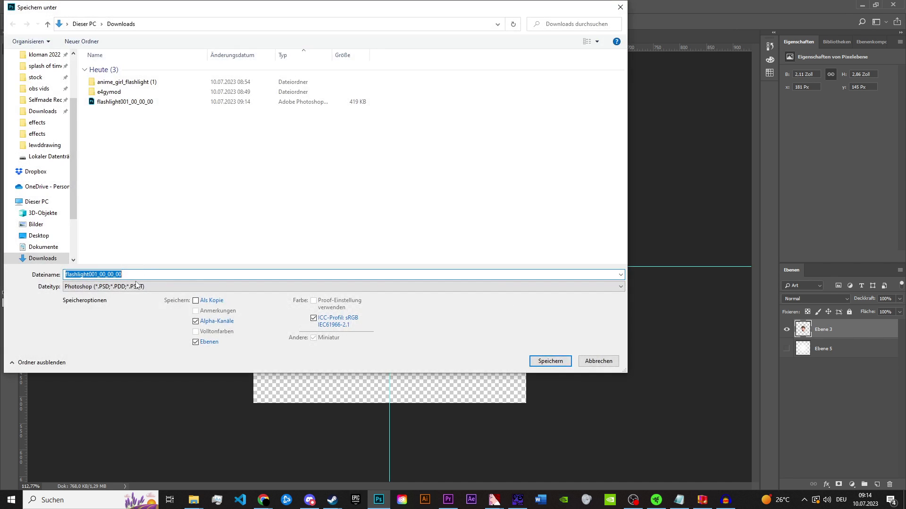
pyautogui.click(90, 286)
pyautogui.click(87, 402)
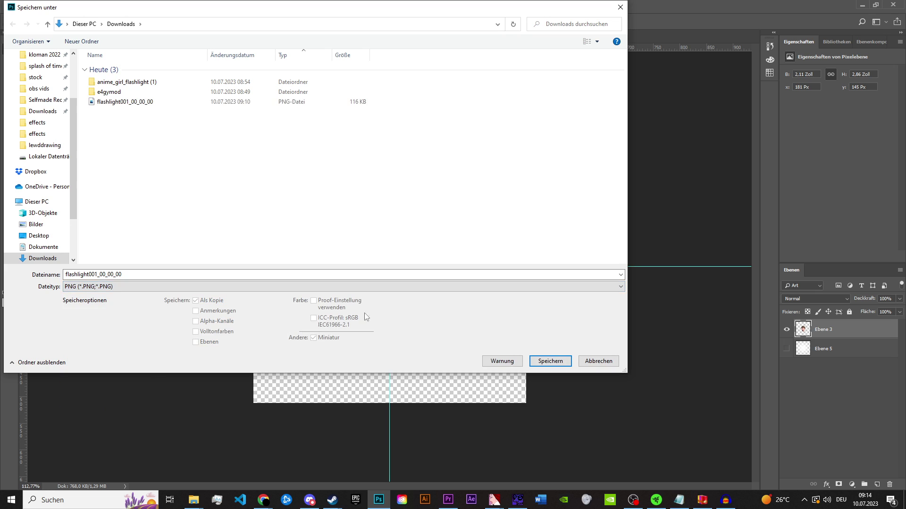
pyautogui.click(543, 363)
pyautogui.click(470, 251)
pyautogui.click(521, 150)
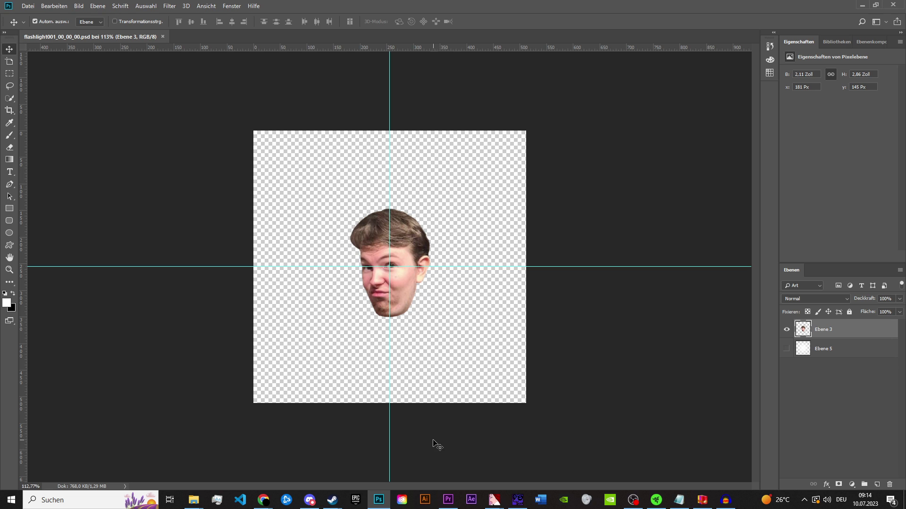
pyautogui.click(866, 5)
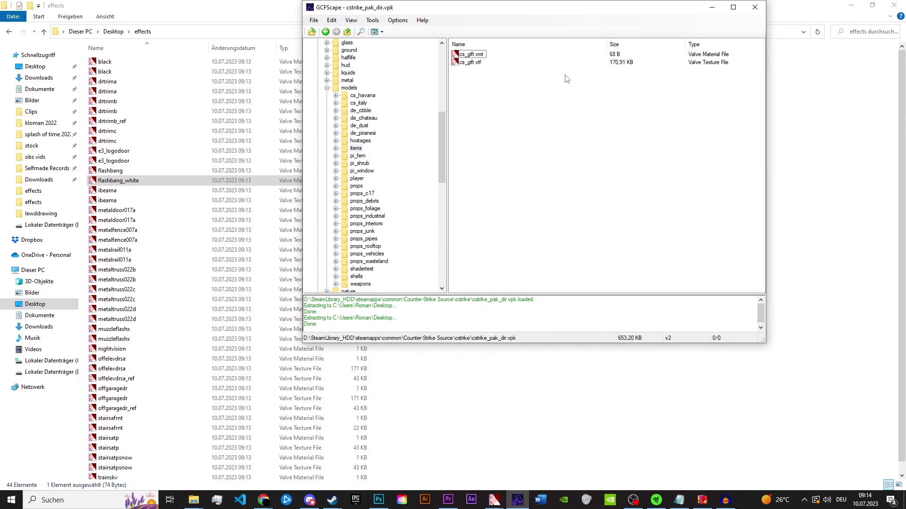
# Step: Glance at the Desktop effects folder, then go back to the Photoshop face document
pyautogui.click(798, 119)
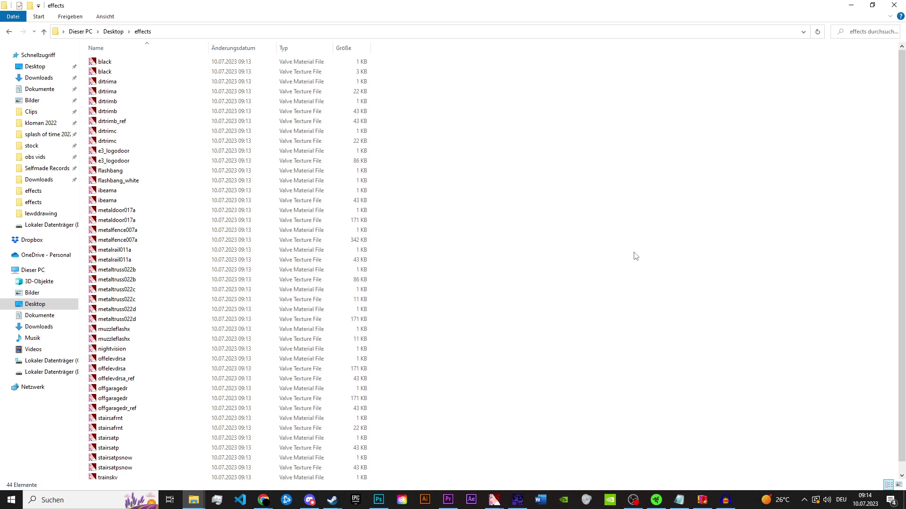
pyautogui.click(388, 501)
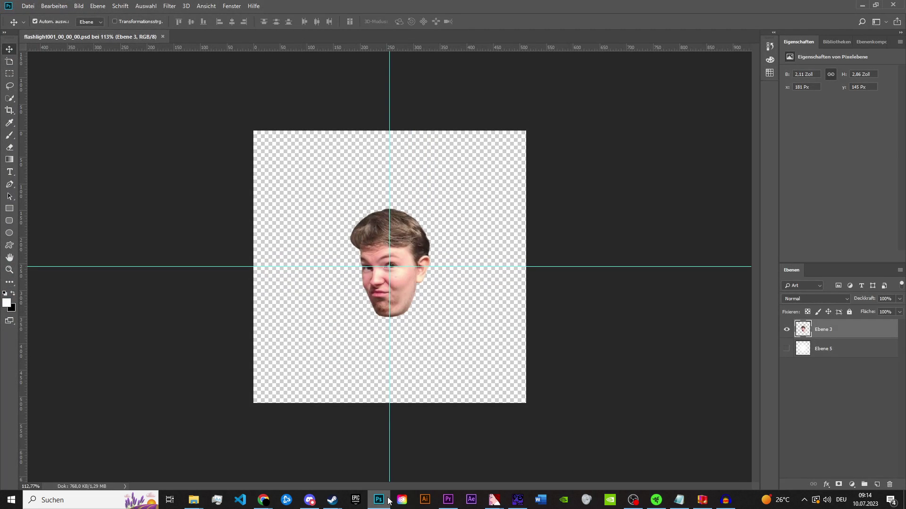
# Step: Re-save the face image as PNG flashlight001_00_00_00 in Downloads, overwriting the earlier PNG
pyautogui.click(28, 5)
pyautogui.click(49, 111)
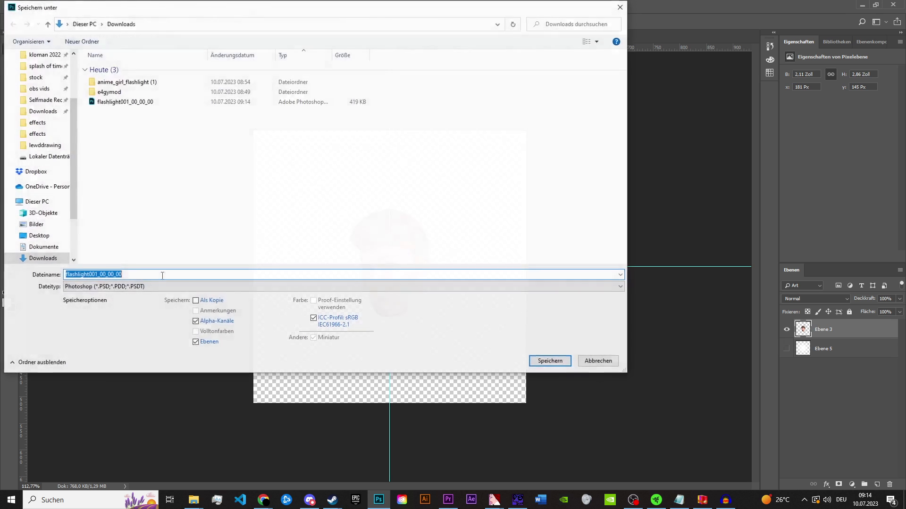
pyautogui.click(141, 287)
pyautogui.click(92, 398)
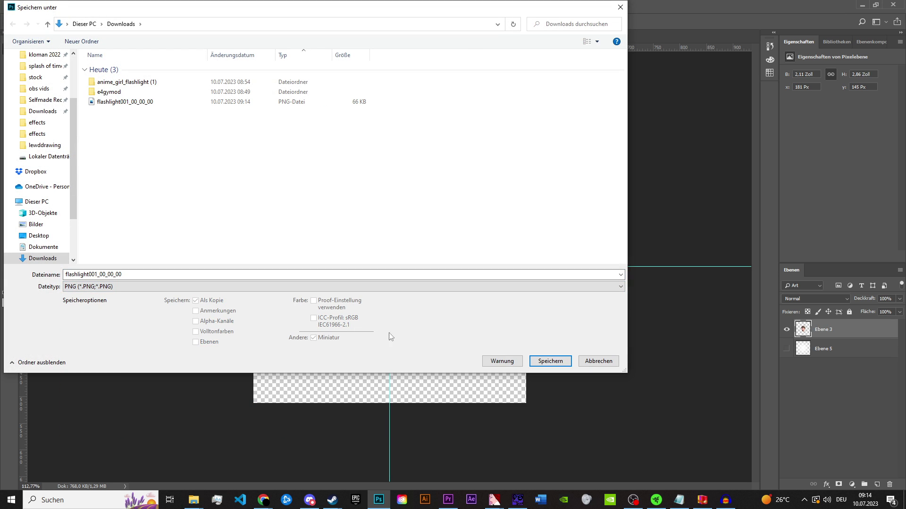
pyautogui.click(550, 361)
pyautogui.click(470, 249)
pyautogui.click(523, 150)
# Step: In VTFEdit, open an existing texture file from Downloads
pyautogui.moveTo(503, 496)
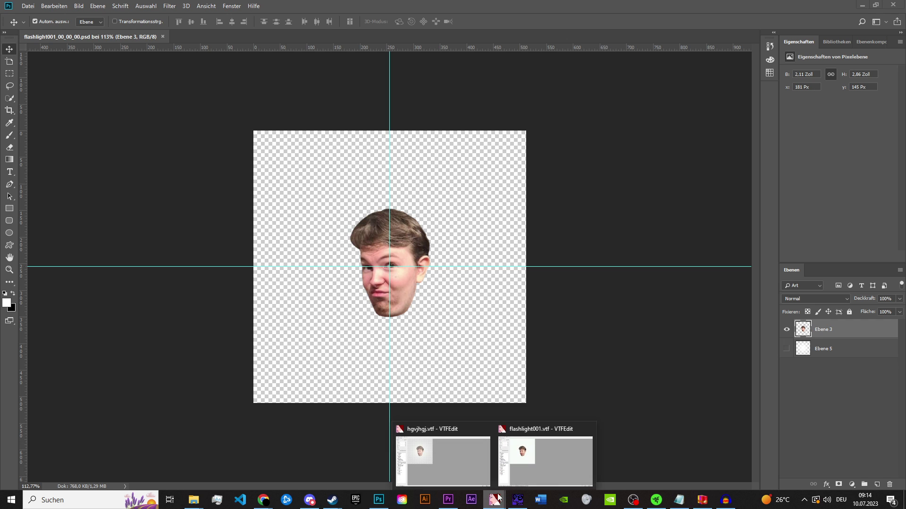
pyautogui.click(463, 445)
pyautogui.click(7, 15)
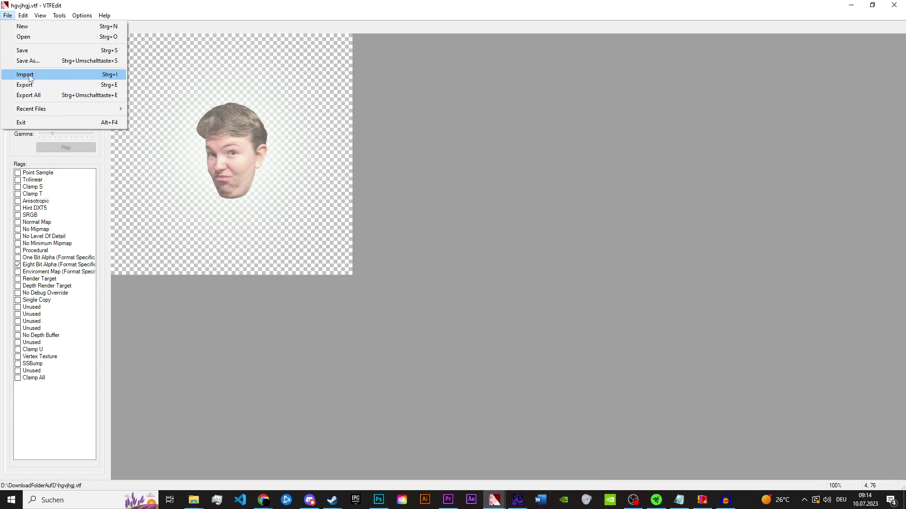
pyautogui.click(33, 38)
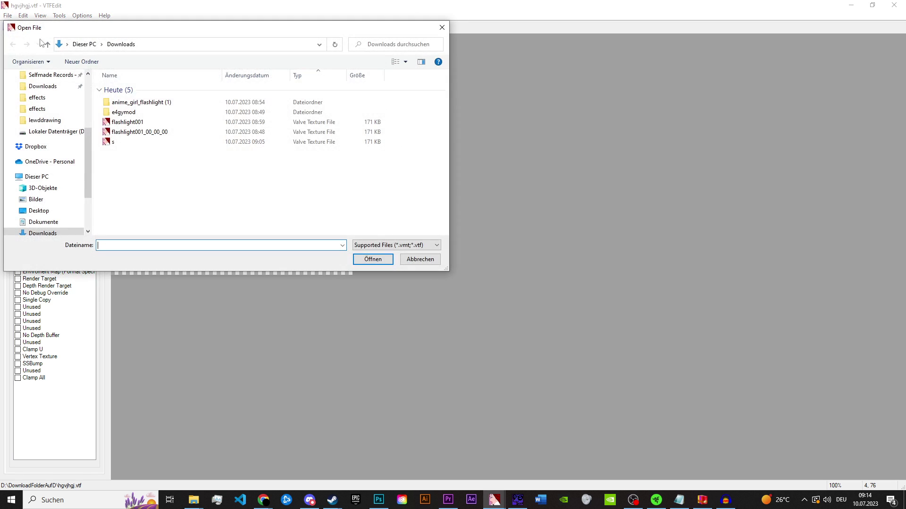
pyautogui.doubleClick(151, 133)
# Step: Import the face PNG as a new texture with the default VTF options
pyautogui.click(8, 15)
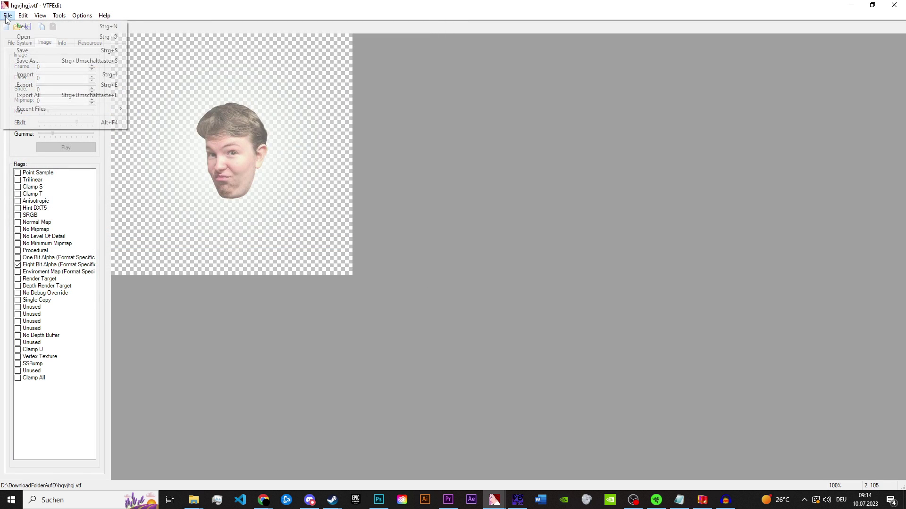
pyautogui.click(24, 75)
pyautogui.doubleClick(138, 126)
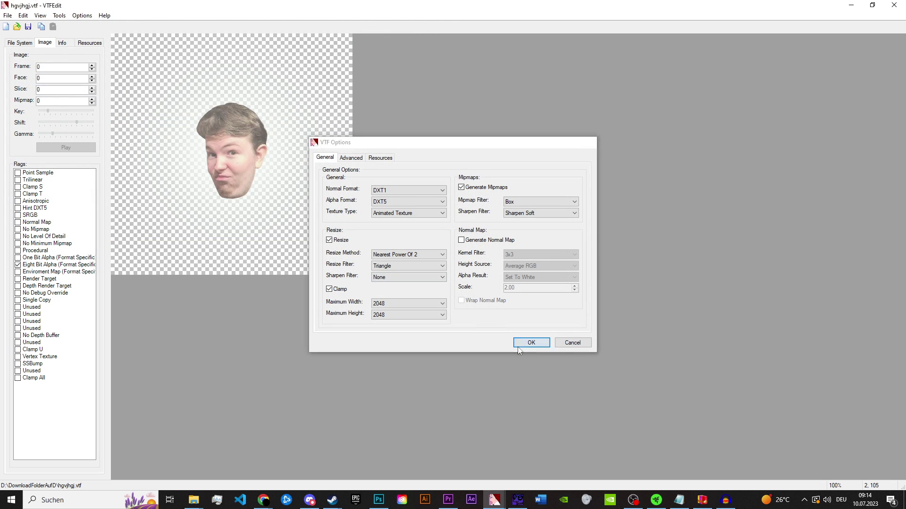
pyautogui.click(525, 341)
# Step: Save the new texture as sdfsdfsf.vtf in Downloads
pyautogui.click(8, 15)
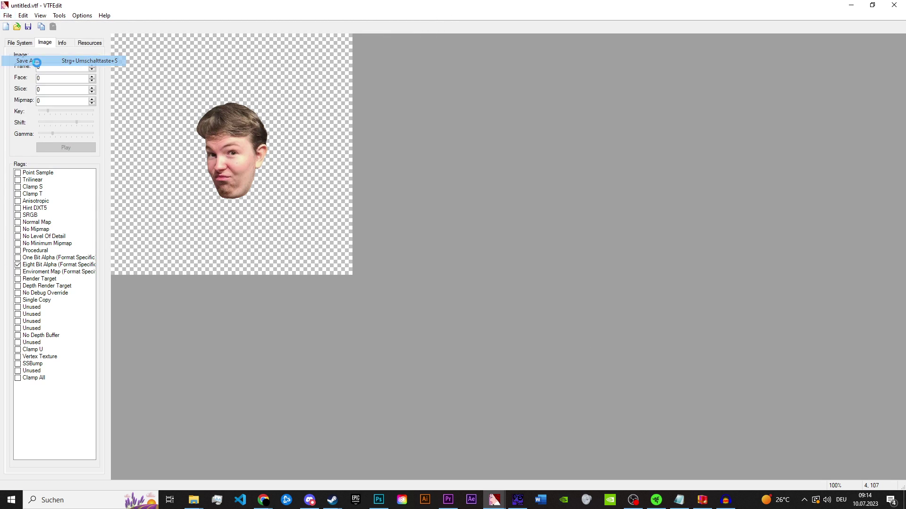
pyautogui.click(28, 60)
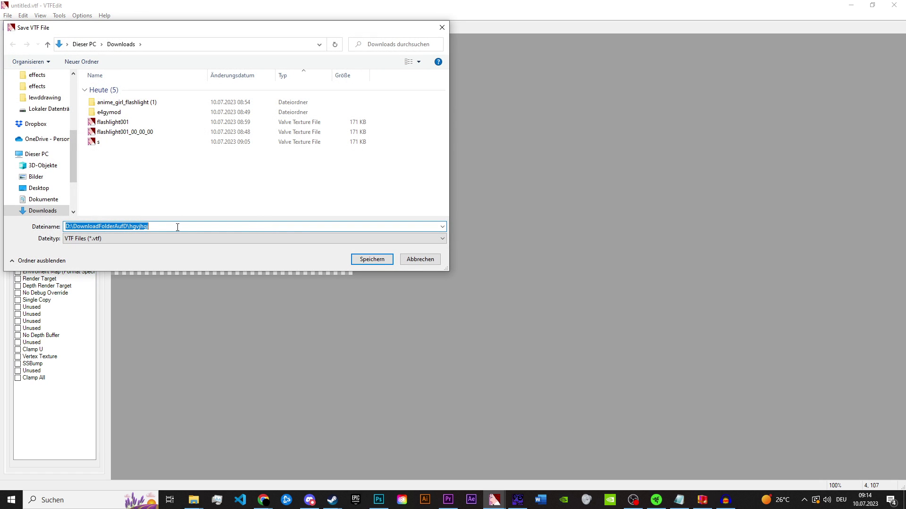
pyautogui.click(177, 227)
pyautogui.moveTo(130, 220); pyautogui.dragTo(66, 227)
pyautogui.write('sdfsdfsf')
pyautogui.click(363, 259)
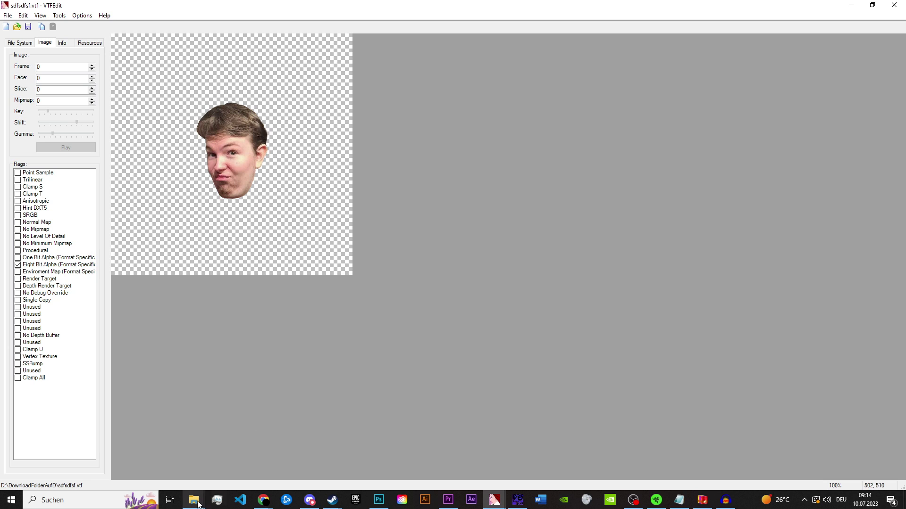
# Step: Copy sdfsdfsf from Downloads and paste it into the e4gymod materials\effects folder
pyautogui.moveTo(194, 500)
pyautogui.click(679, 460)
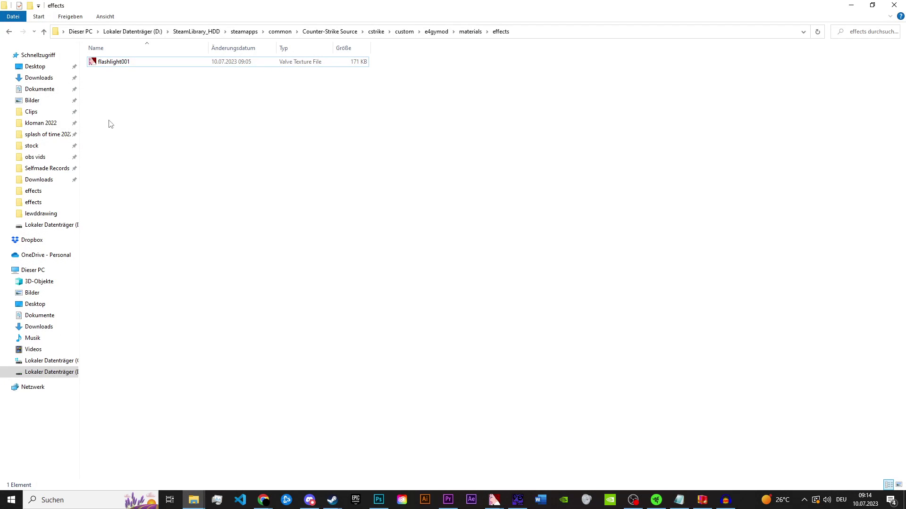
pyautogui.click(38, 77)
pyautogui.click(109, 64)
pyautogui.rightClick(110, 65)
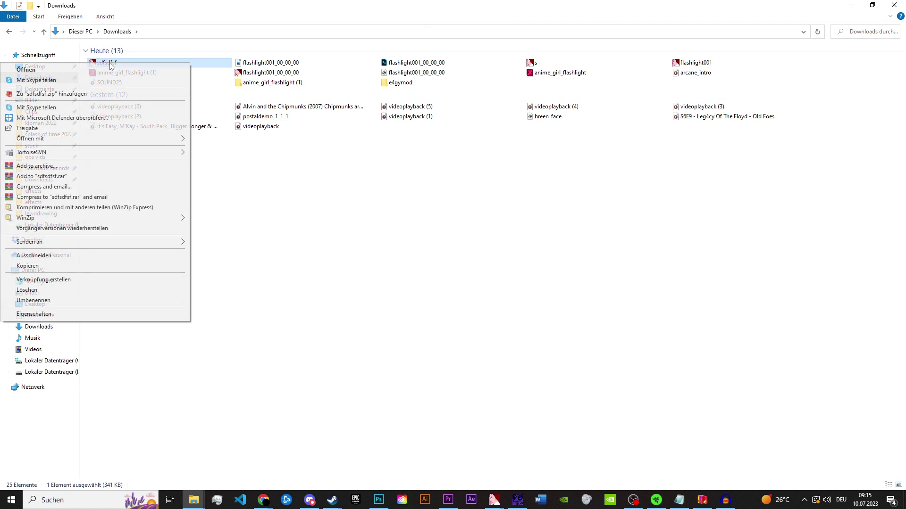
pyautogui.click(29, 268)
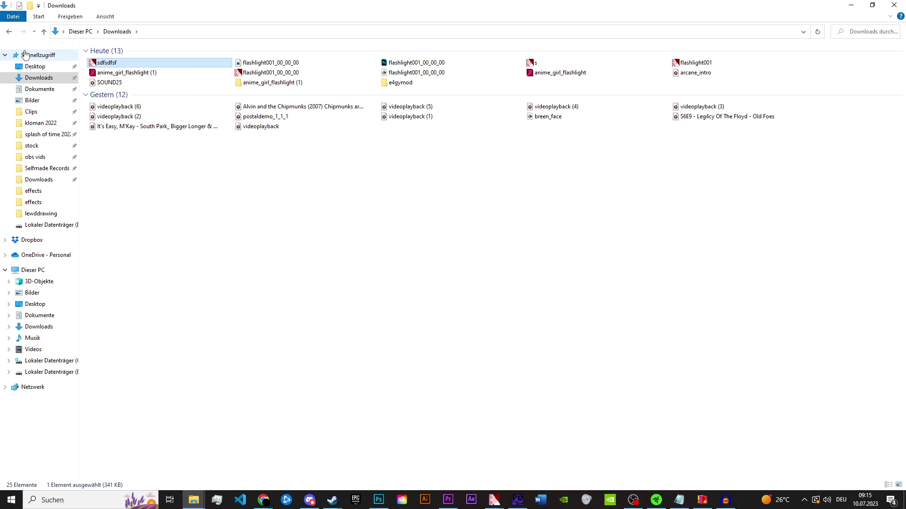
pyautogui.click(9, 32)
pyautogui.rightClick(142, 100)
pyautogui.click(90, 163)
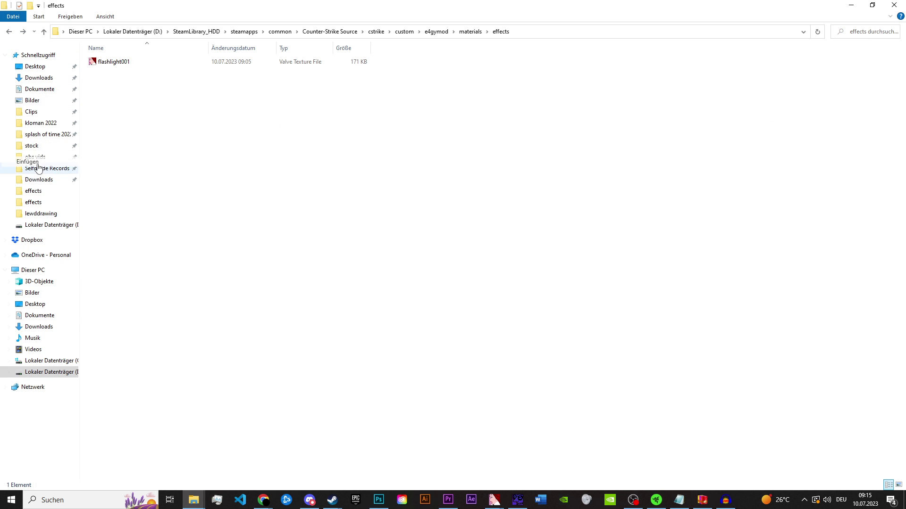
# Step: Rename the pasted texture to flashlight001, keeping both files
pyautogui.rightClick(131, 73)
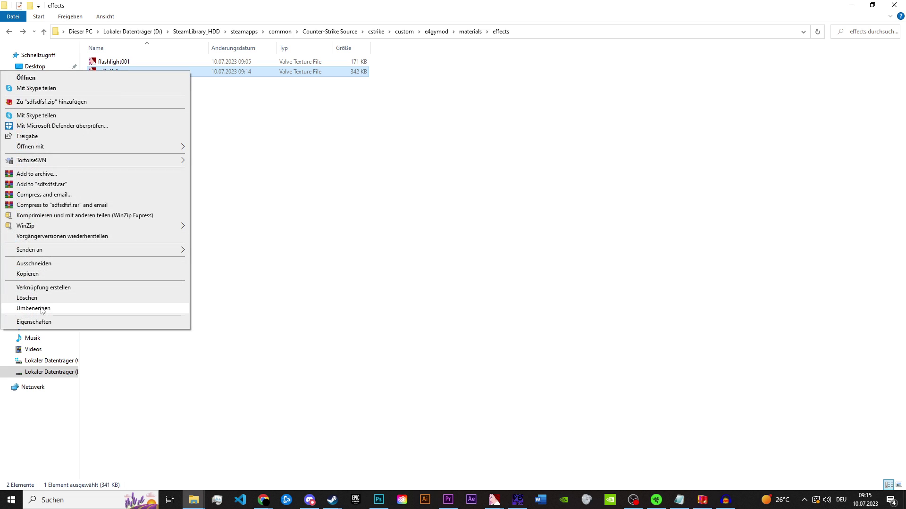
pyautogui.click(118, 309)
pyautogui.write('flashlight001')
pyautogui.press('Return')
pyautogui.press('Return')
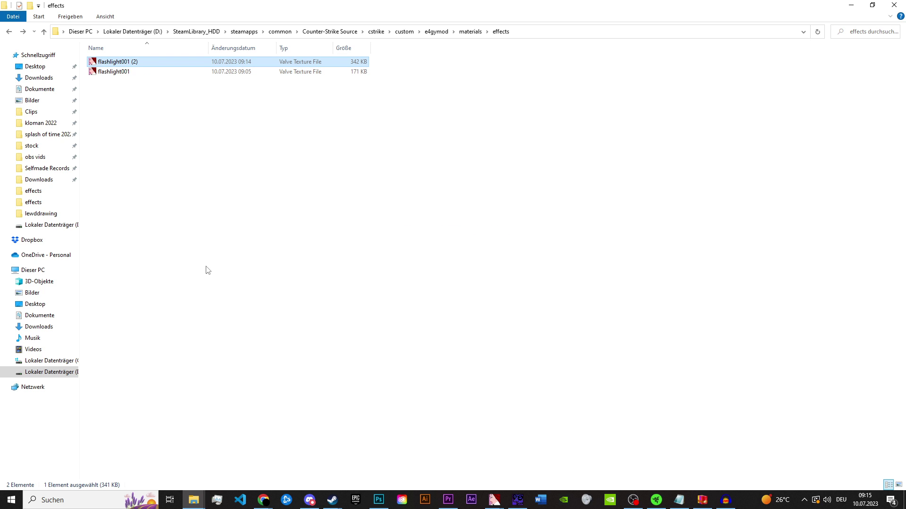
# Step: Preview the new flashlight001 (2) and the old flashlight001 textures in VTFEdit
pyautogui.doubleClick(144, 62)
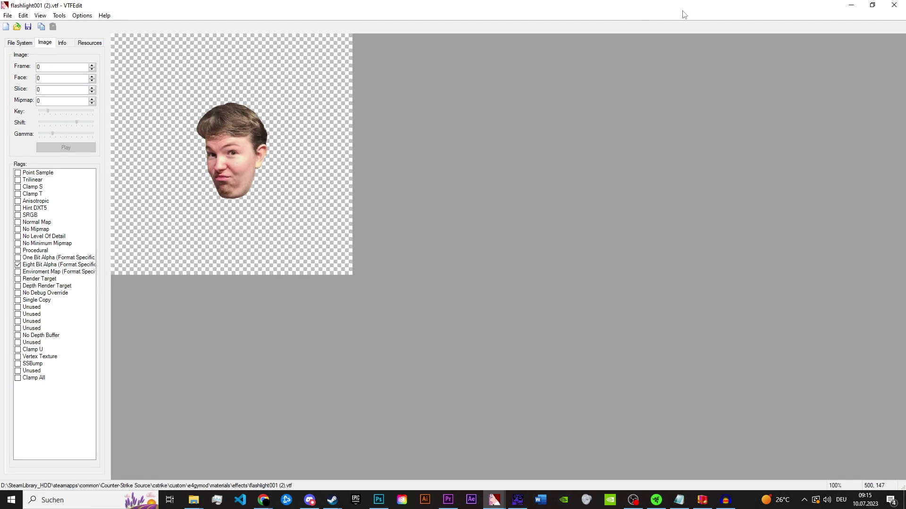
pyautogui.click(894, 5)
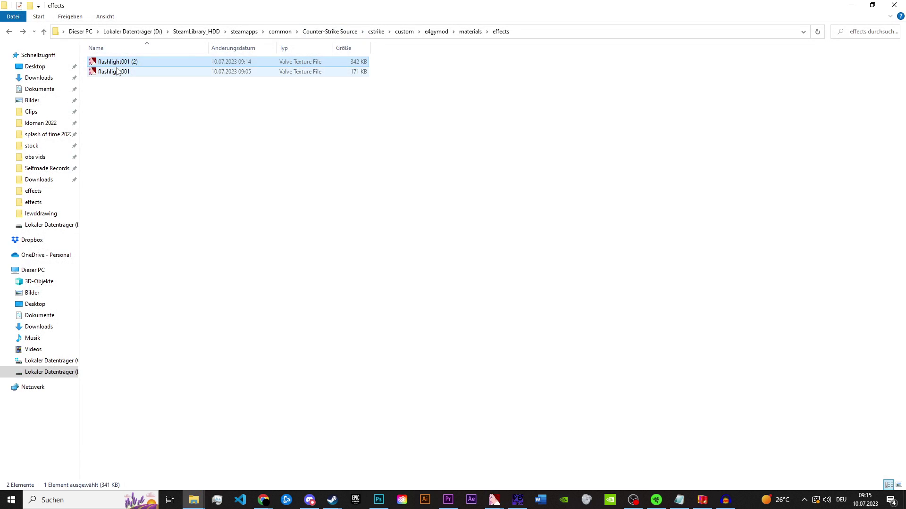
pyautogui.click(119, 72)
pyautogui.doubleClick(119, 72)
pyautogui.click(894, 5)
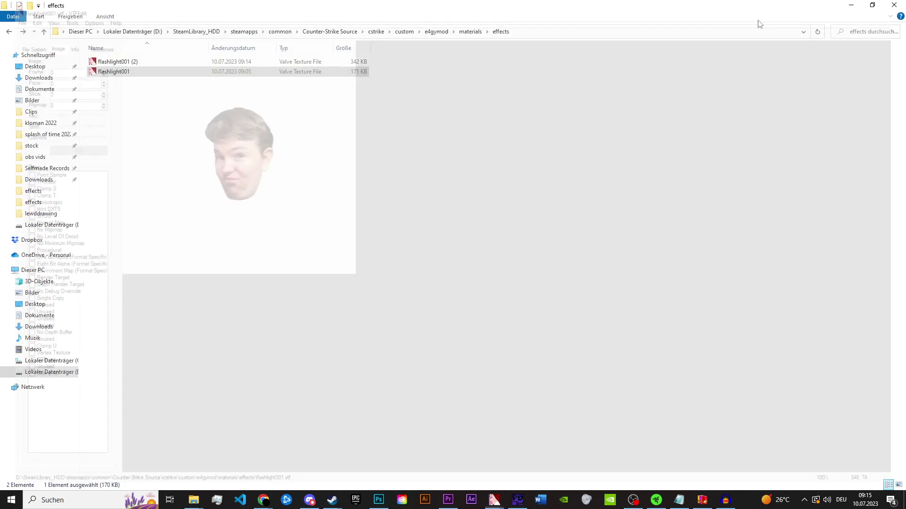
# Step: Delete the old flashlight001 texture and attempt renaming flashlight001 (2)
pyautogui.click(148, 87)
pyautogui.click(123, 62)
pyautogui.click(123, 72)
pyautogui.press('Delete')
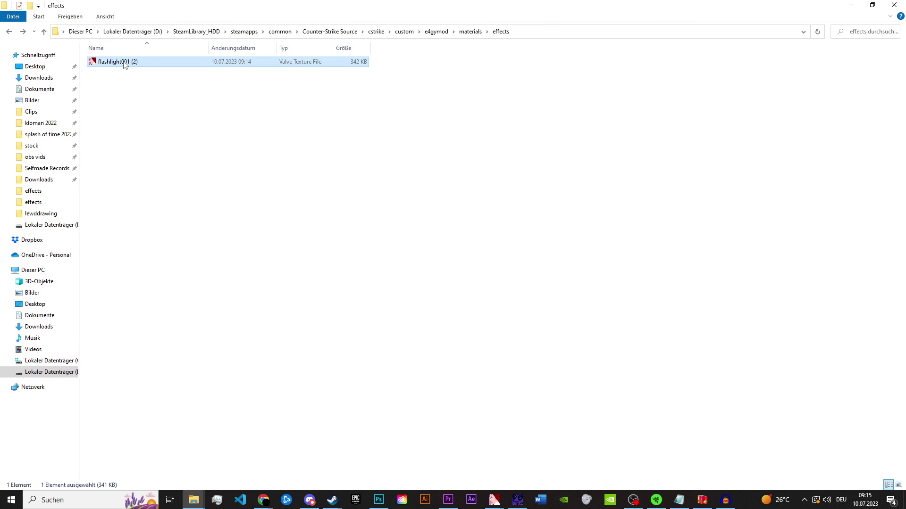
pyautogui.rightClick(126, 62)
pyautogui.click(33, 298)
pyautogui.press('BackSpace')
pyautogui.press('BackSpace')
pyautogui.press('BackSpace')
pyautogui.press('BackSpace')
pyautogui.press('Return')
# Step: Return to the effects folder, rename flashlight001 (2) to flashlight001, and open it to check
pyautogui.hotkey('alt', 'Up')
pyautogui.click(9, 31)
pyautogui.doubleClick(111, 62)
pyautogui.doubleClick(112, 62)
pyautogui.click(112, 62)
pyautogui.rightClick(111, 61)
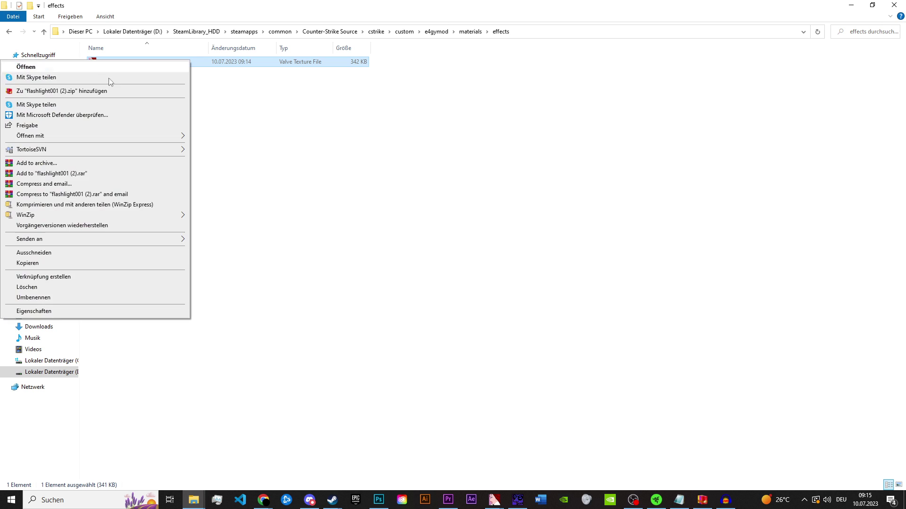
pyautogui.click(43, 297)
pyautogui.press('End')
pyautogui.press('BackSpace')
pyautogui.press('BackSpace')
pyautogui.press('BackSpace')
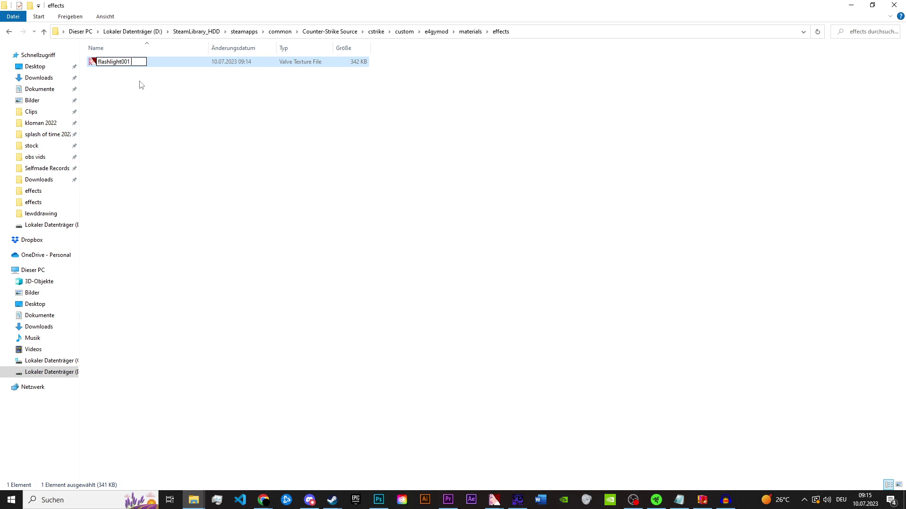
pyautogui.press('Return')
pyautogui.doubleClick(134, 65)
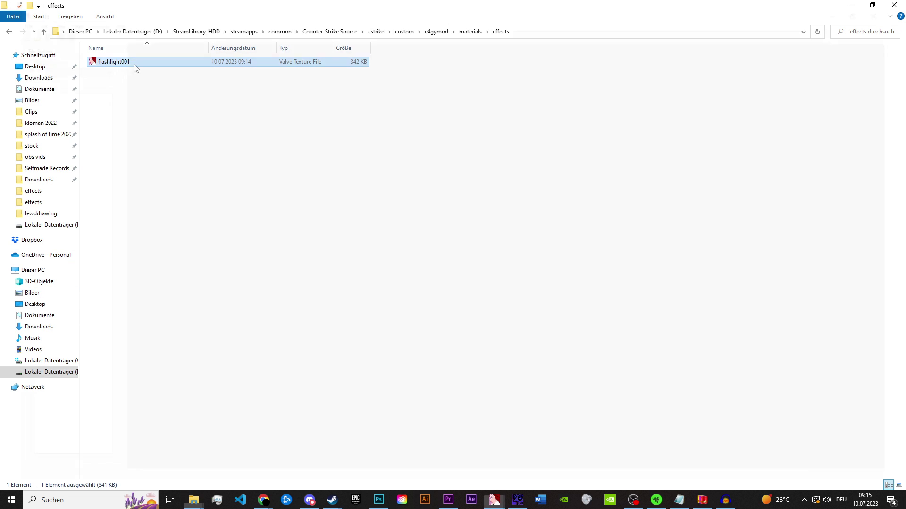
pyautogui.click(332, 500)
# Step: Launch Counter-Strike: Source from Steam and join the Biergarten #1 AWP server from History
pyautogui.click(248, 453)
pyautogui.click(148, 195)
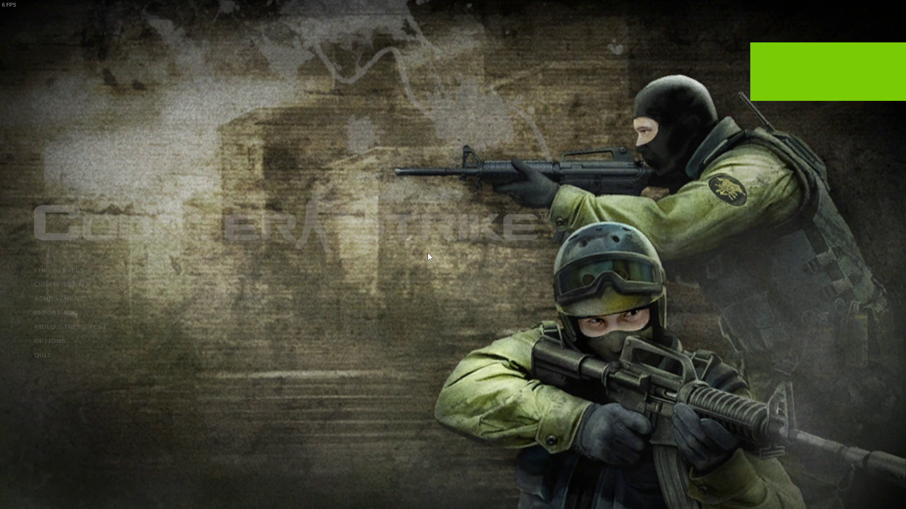
pyautogui.click(69, 273)
pyautogui.doubleClick(277, 167)
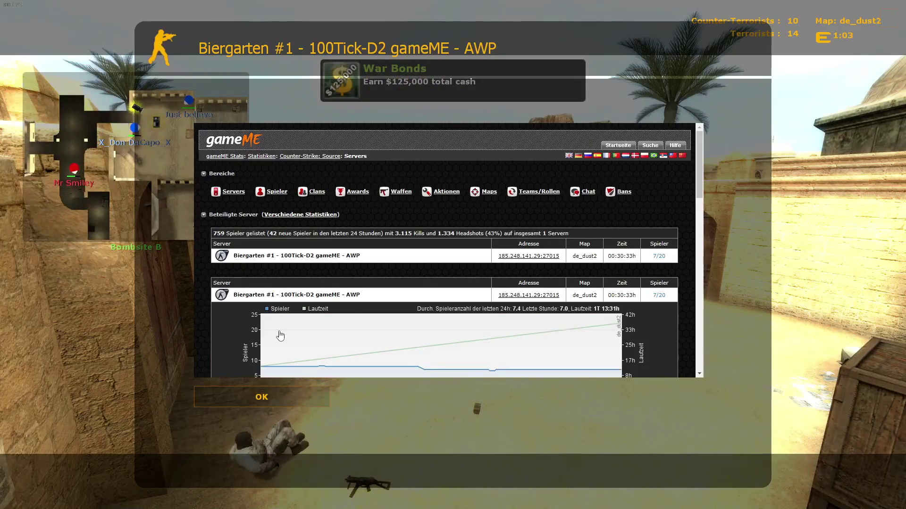
# Step: Dismiss the welcome message, auto-join a team as GIGN, and take over a bot teammate
pyautogui.click(254, 394)
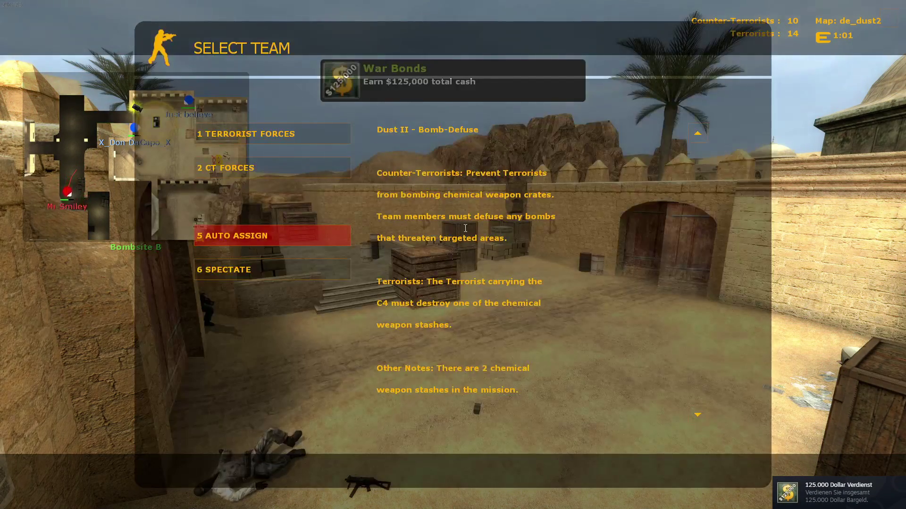
pyautogui.click(260, 225)
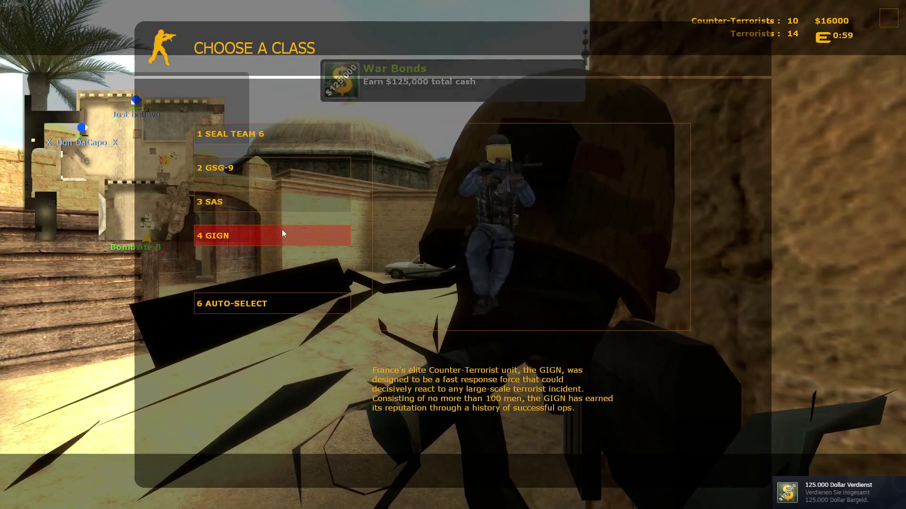
pyautogui.click(281, 231)
pyautogui.click(453, 255)
pyautogui.press('Tab')
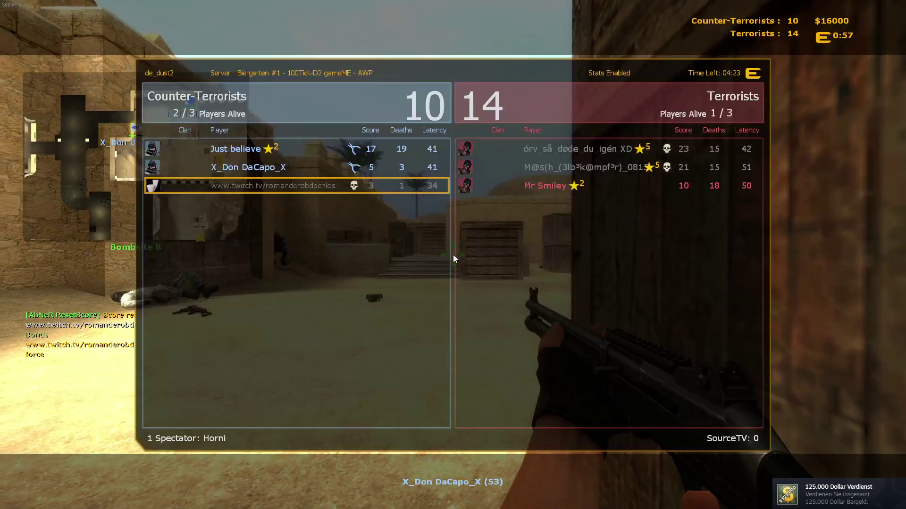
pyautogui.press('e')
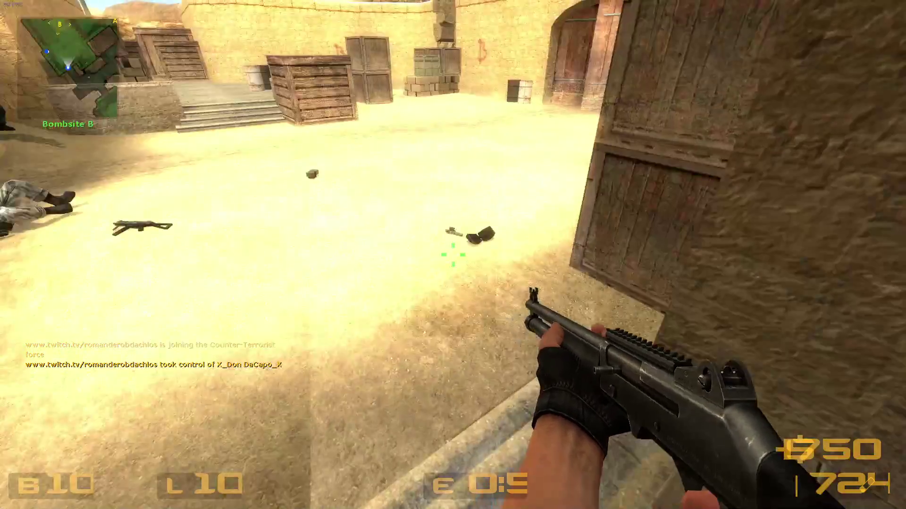
# Step: Check the face spray near B-site, shoot at the enemy, then quit from the pause menu
pyautogui.press('a')
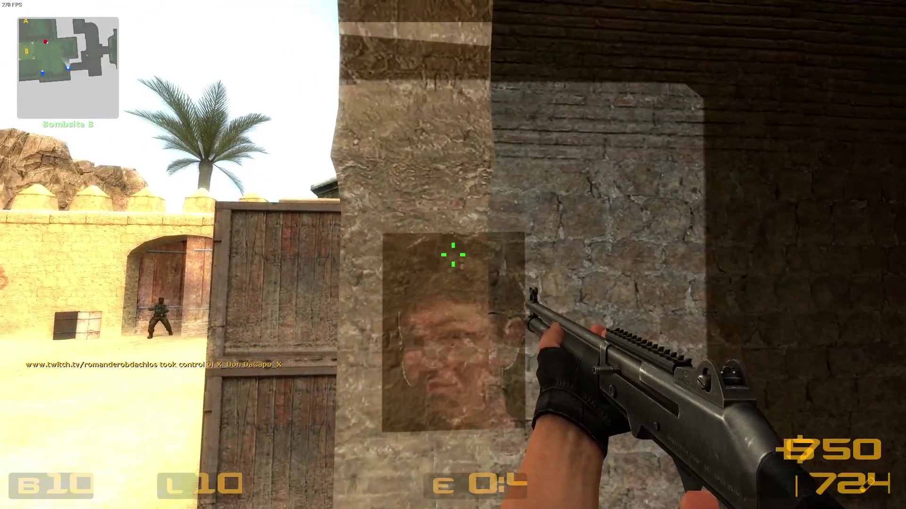
pyautogui.press('s')
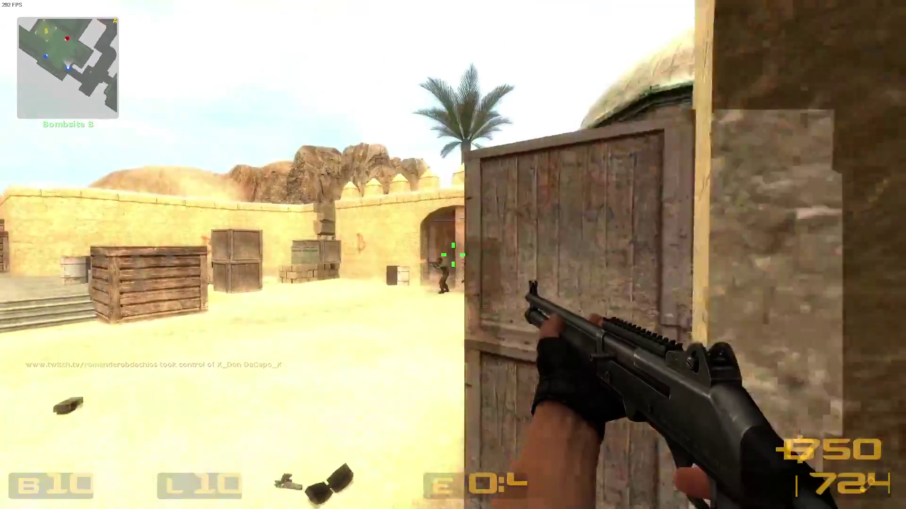
pyautogui.press('w')
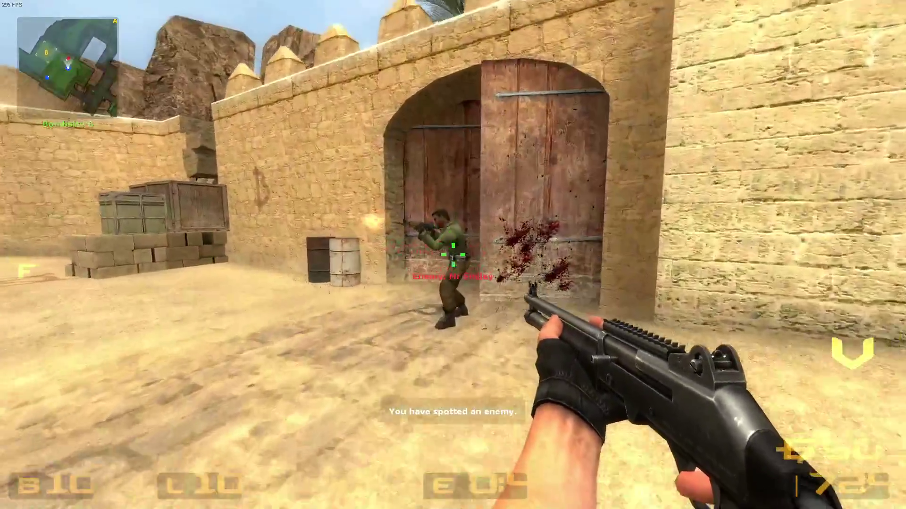
pyautogui.press('s')
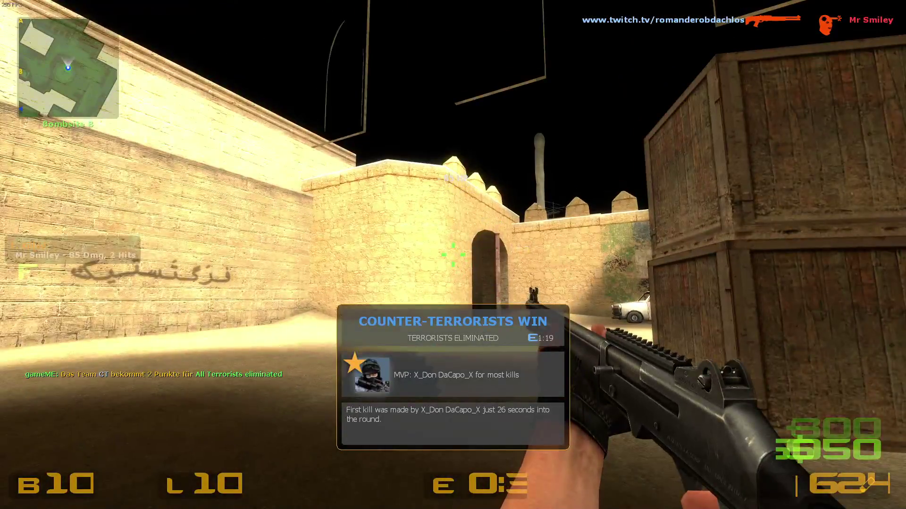
pyautogui.click(453, 255)
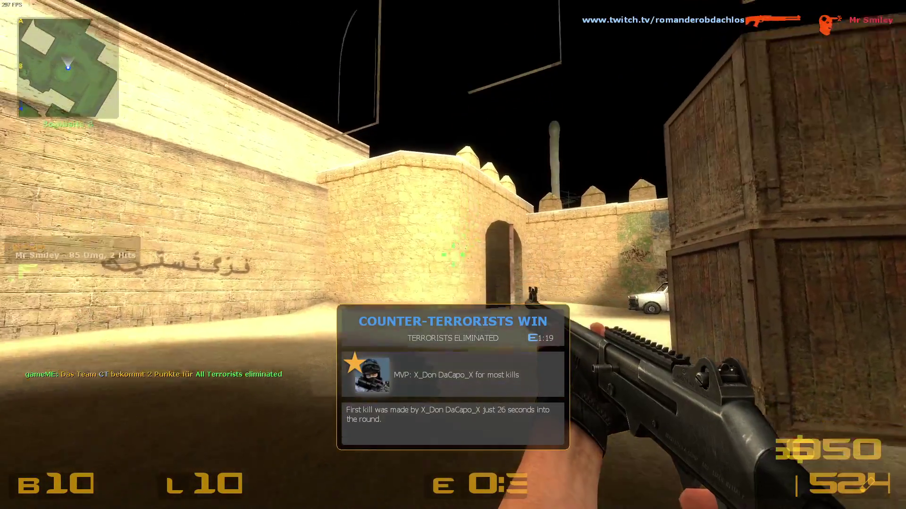
pyautogui.press('3')
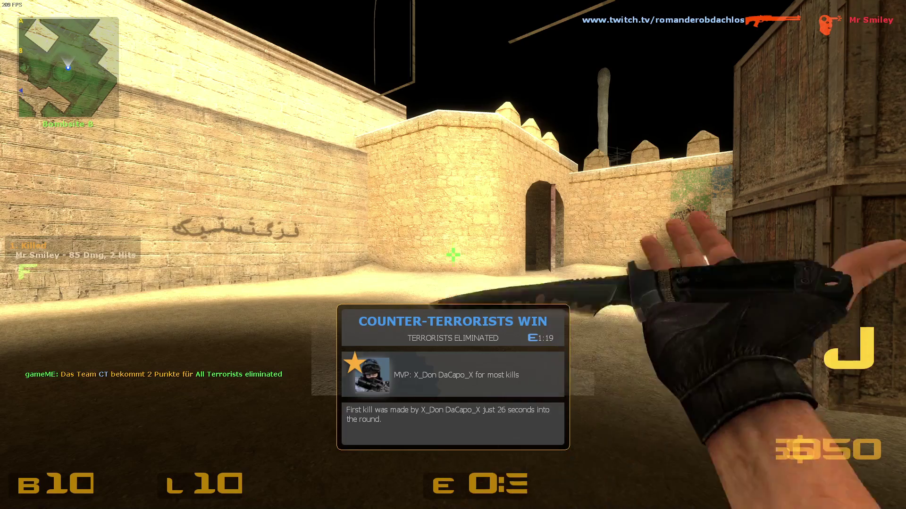
pyautogui.press('2')
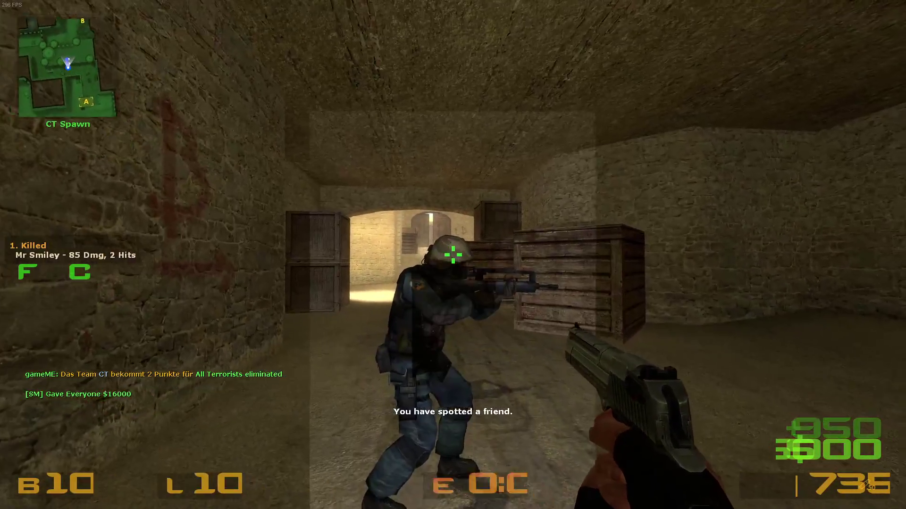
pyautogui.press('Escape')
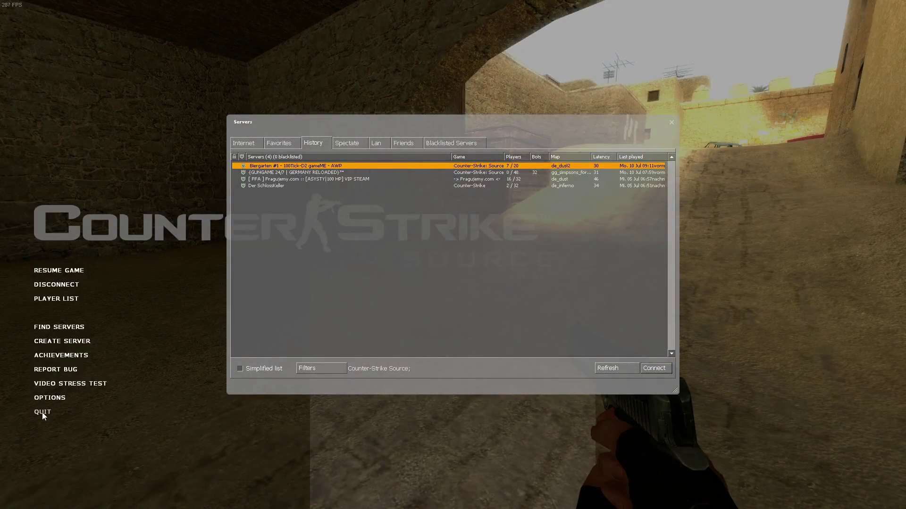
pyautogui.click(43, 412)
# Step: Confirm quitting, delete the duplicate flashlight001 (2), and check flashlight001 in VTFEdit
pyautogui.click(431, 265)
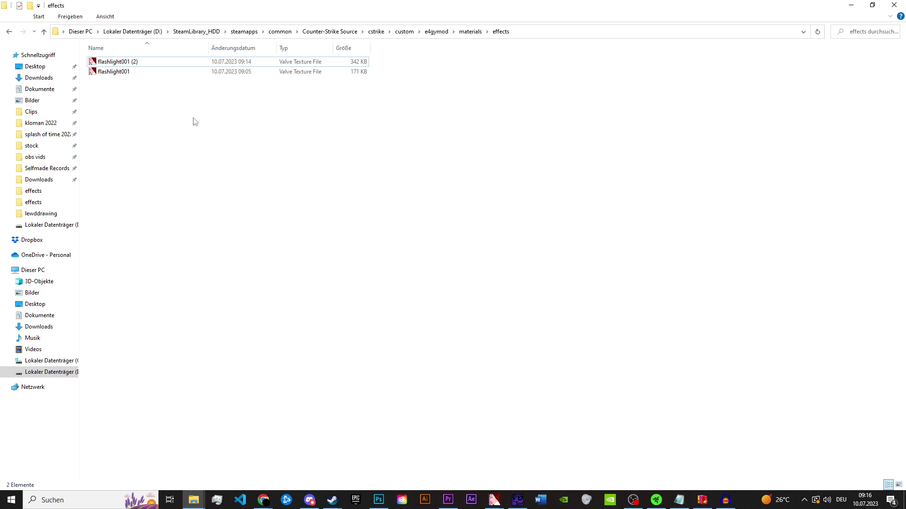
pyautogui.click(140, 63)
pyautogui.press('Delete')
pyautogui.doubleClick(113, 62)
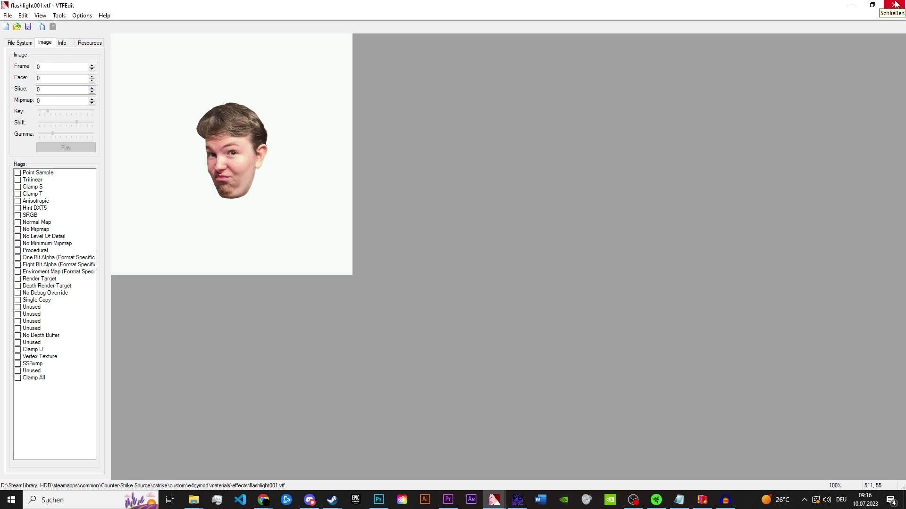
pyautogui.click(894, 4)
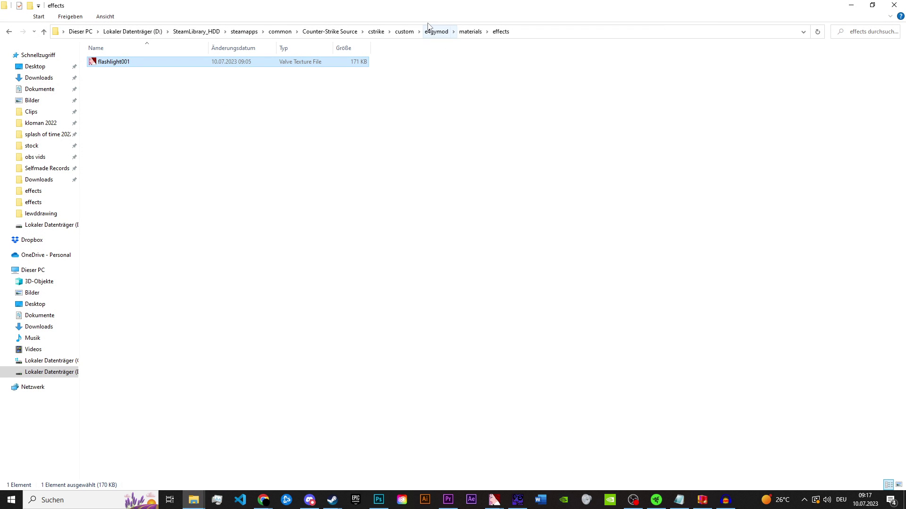
# Step: Copy the e4gymod folder from custom and move up to the cstrike folder
pyautogui.click(429, 30)
pyautogui.click(404, 31)
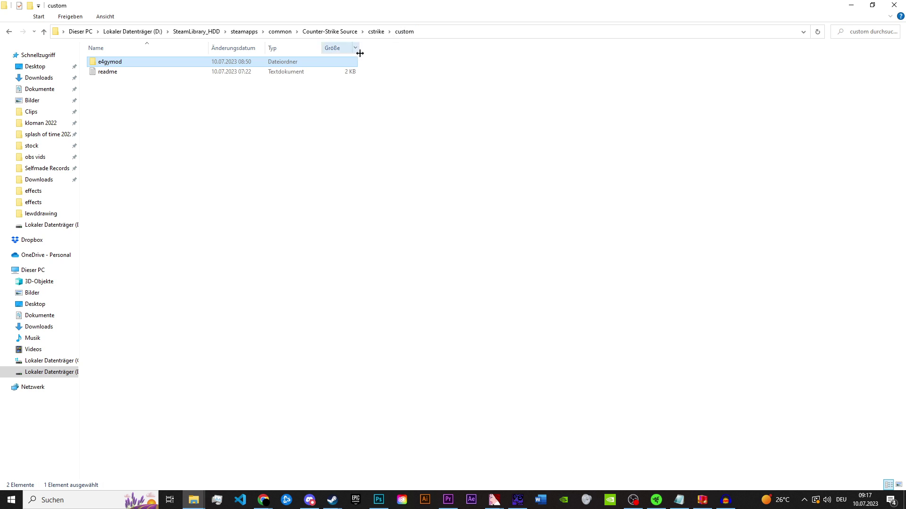
pyautogui.click(145, 85)
pyautogui.rightClick(97, 62)
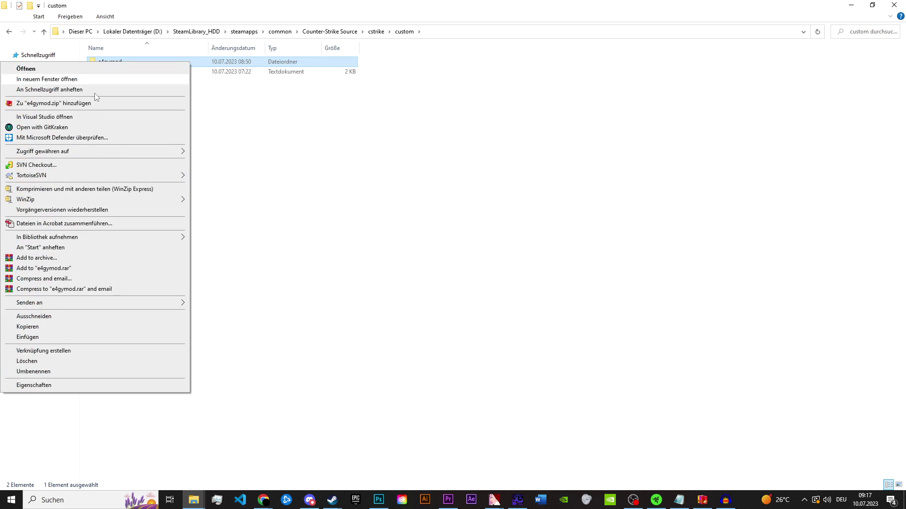
pyautogui.click(45, 326)
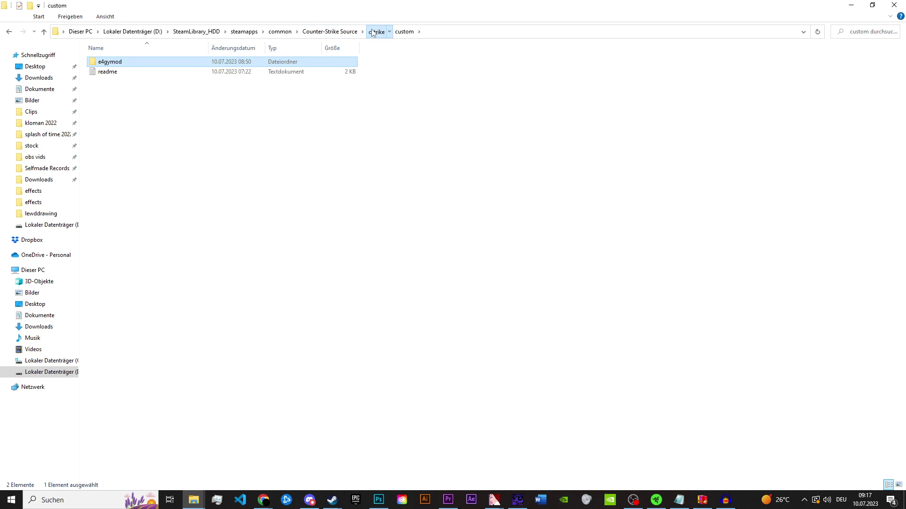
pyautogui.click(376, 31)
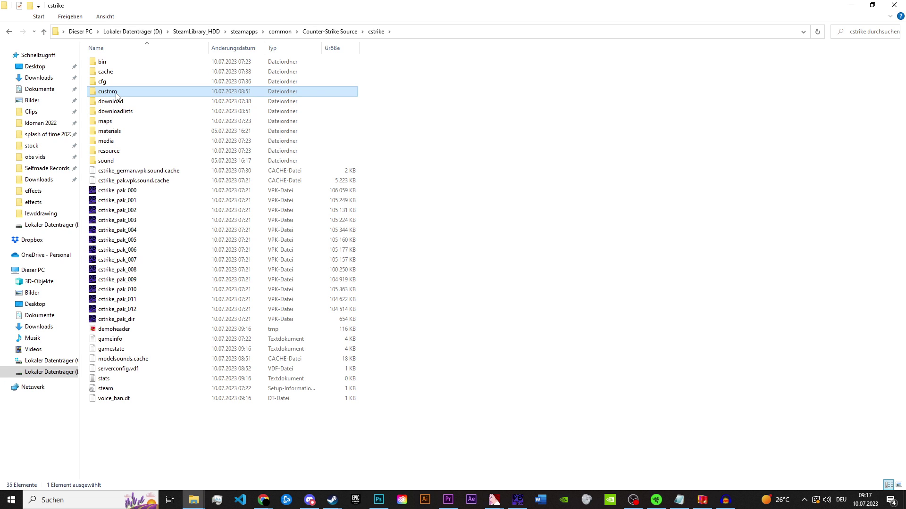
pyautogui.click(263, 500)
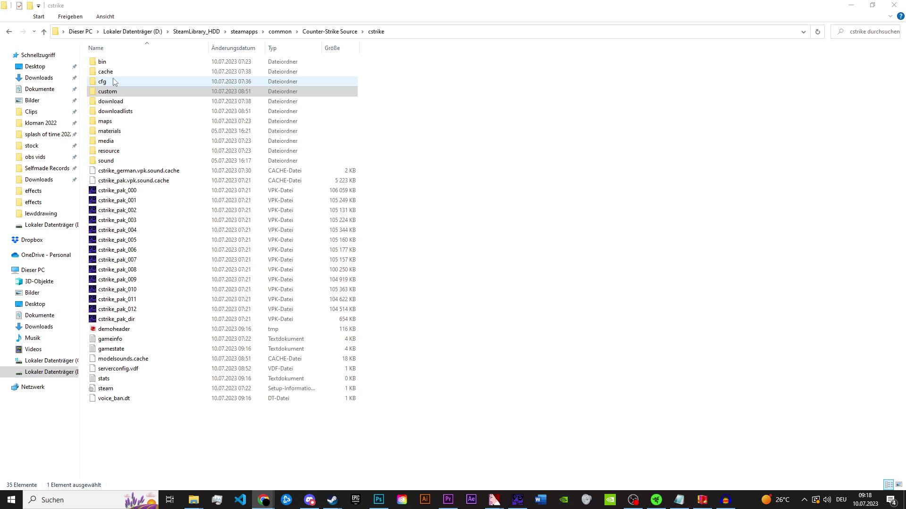
# Step: Look inside the cfg, cache, bin and sound folders, returning to cstrike after each
pyautogui.doubleClick(113, 80)
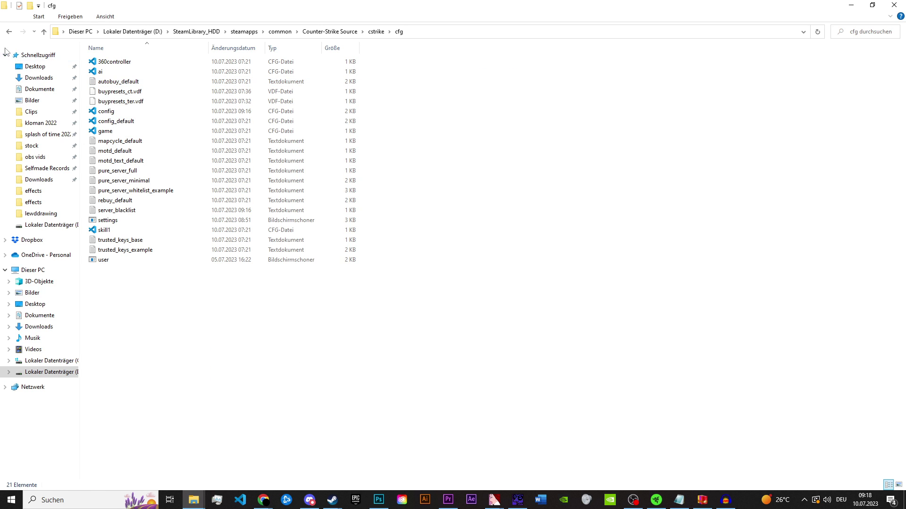
pyautogui.click(9, 31)
pyautogui.doubleClick(117, 74)
pyautogui.hotkey('alt', 'Left')
pyautogui.doubleClick(94, 64)
pyautogui.doubleClick(94, 64)
pyautogui.hotkey('alt', 'Left')
pyautogui.click(112, 163)
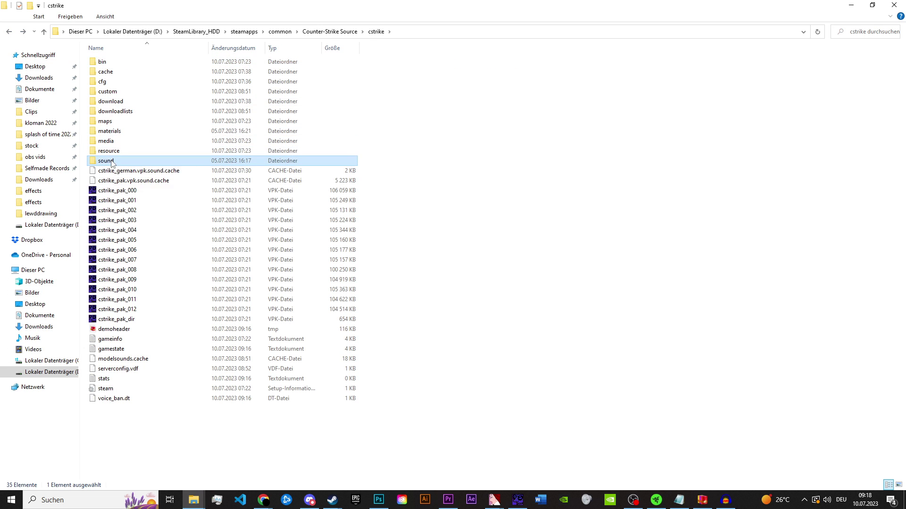
pyautogui.doubleClick(111, 163)
pyautogui.hotkey('alt', 'Left')
# Step: Check the resource, materials, media and download folders, then go up to the Counter-Strike Source folder
pyautogui.doubleClick(108, 152)
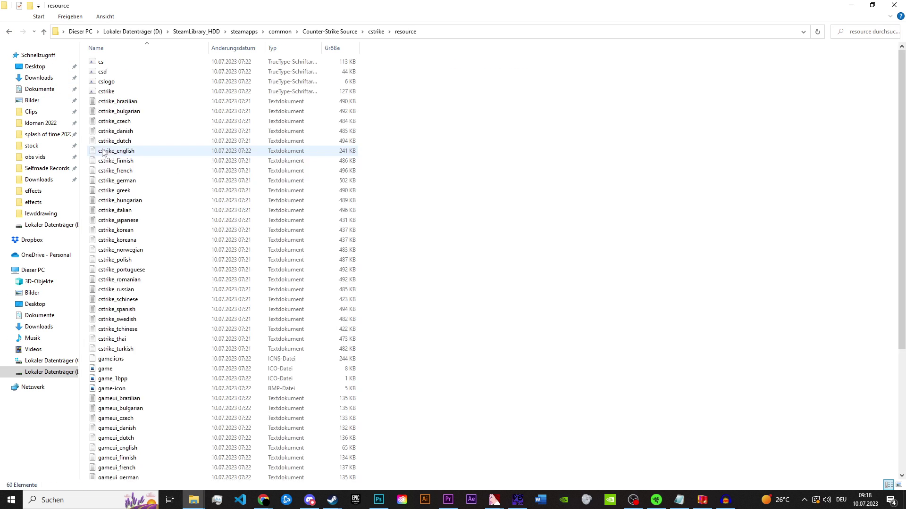
pyautogui.click(9, 33)
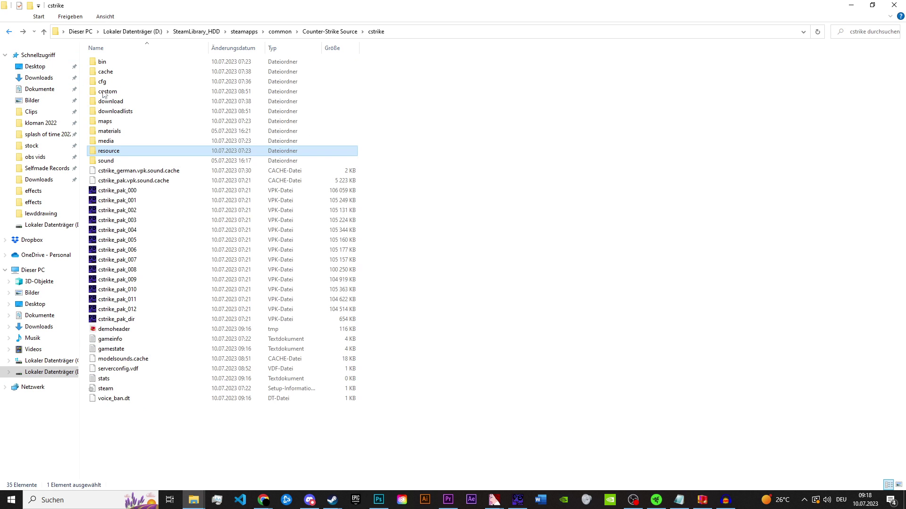
pyautogui.doubleClick(123, 132)
pyautogui.hotkey('alt', 'Left')
pyautogui.doubleClick(124, 139)
pyautogui.click(9, 32)
pyautogui.doubleClick(120, 101)
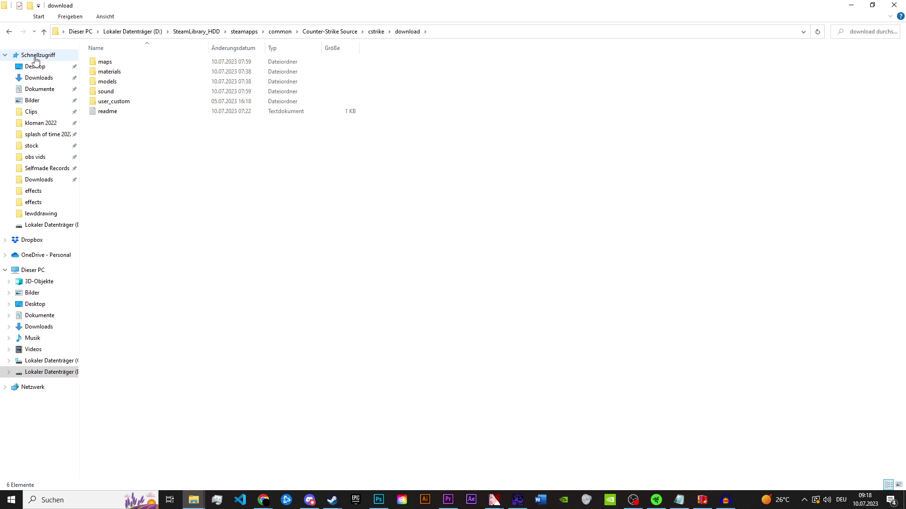
pyautogui.click(9, 32)
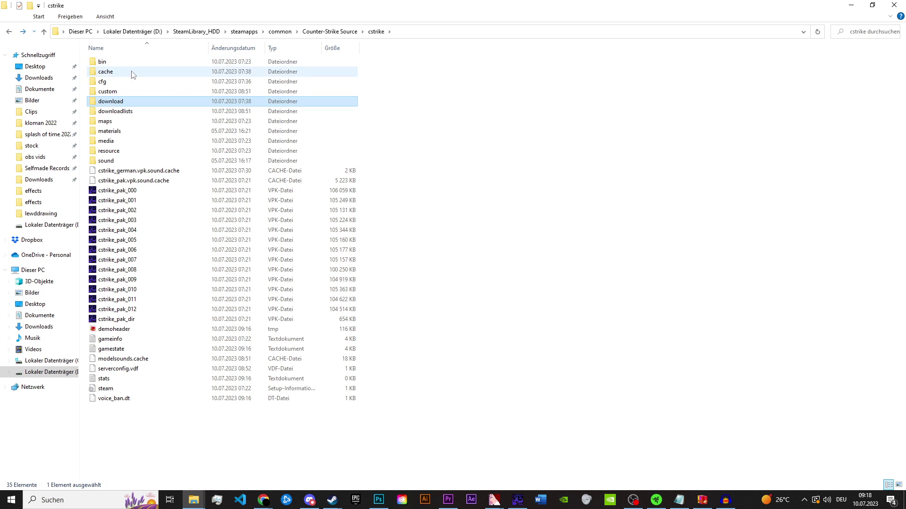
pyautogui.doubleClick(126, 104)
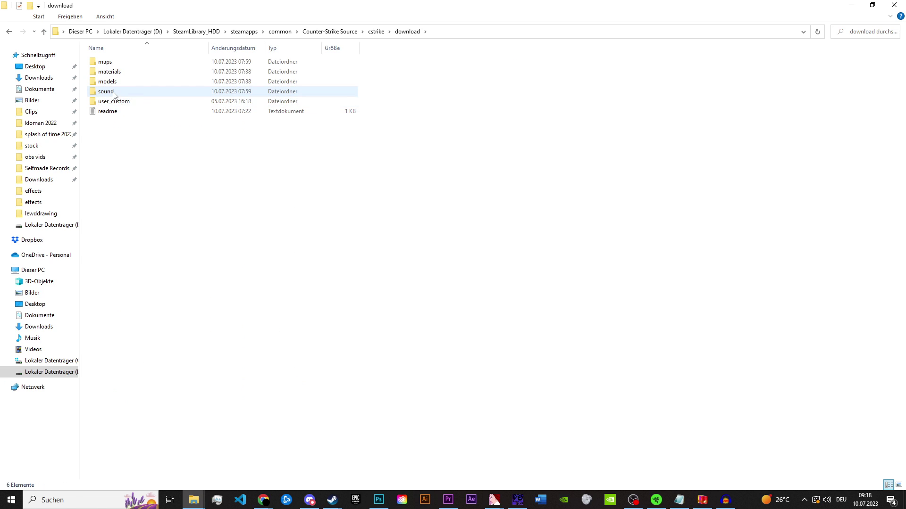
pyautogui.click(9, 31)
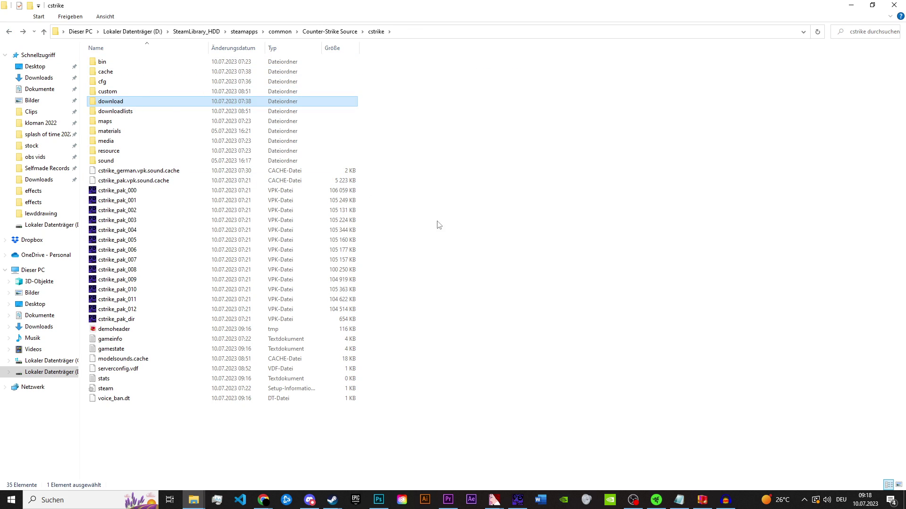
pyautogui.rightClick(380, 244)
pyautogui.click(330, 32)
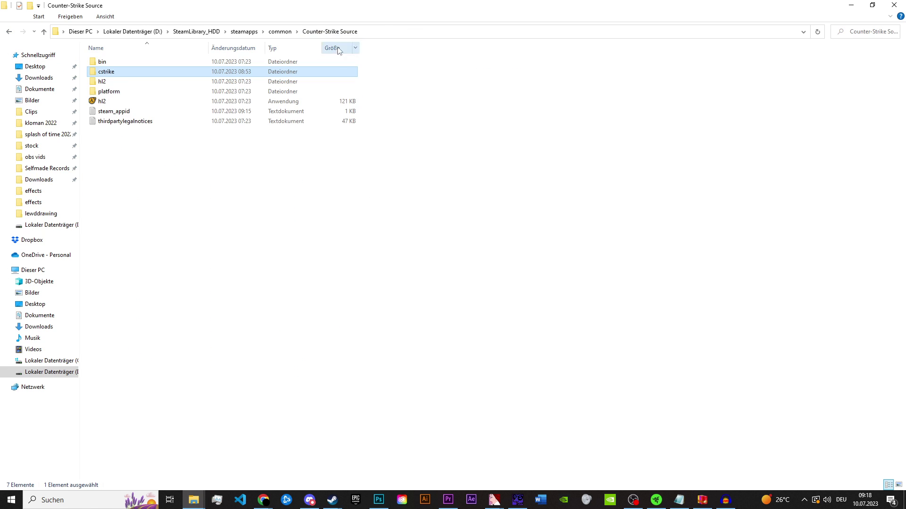
# Step: Paste the e4gymod folder onto the Desktop
pyautogui.click(81, 32)
pyautogui.doubleClick(366, 66)
pyautogui.rightClick(613, 192)
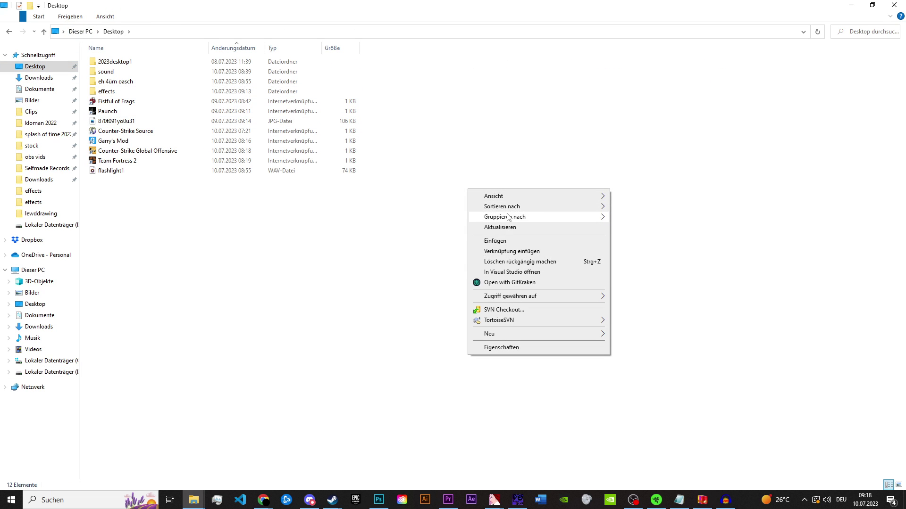
pyautogui.click(493, 242)
# Step: Compress e4gymod into a ZIP archive named e4gymod
pyautogui.rightClick(125, 183)
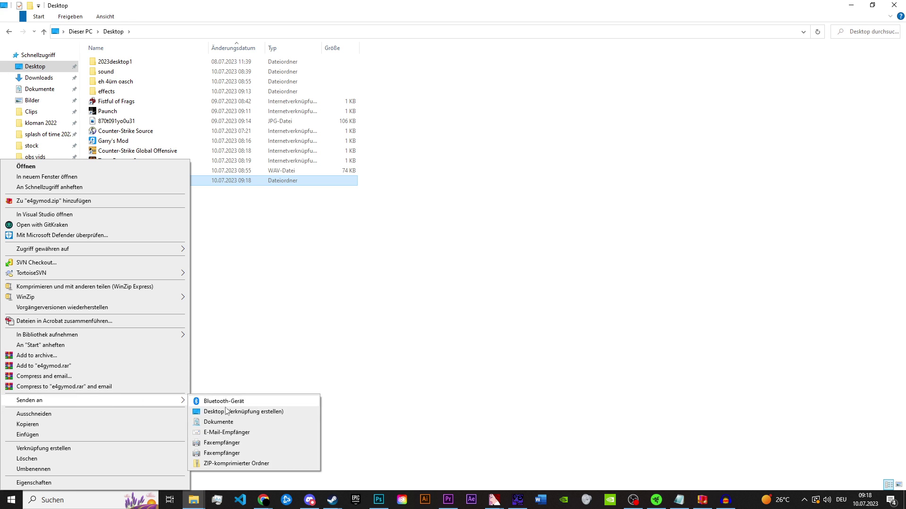
pyautogui.click(235, 465)
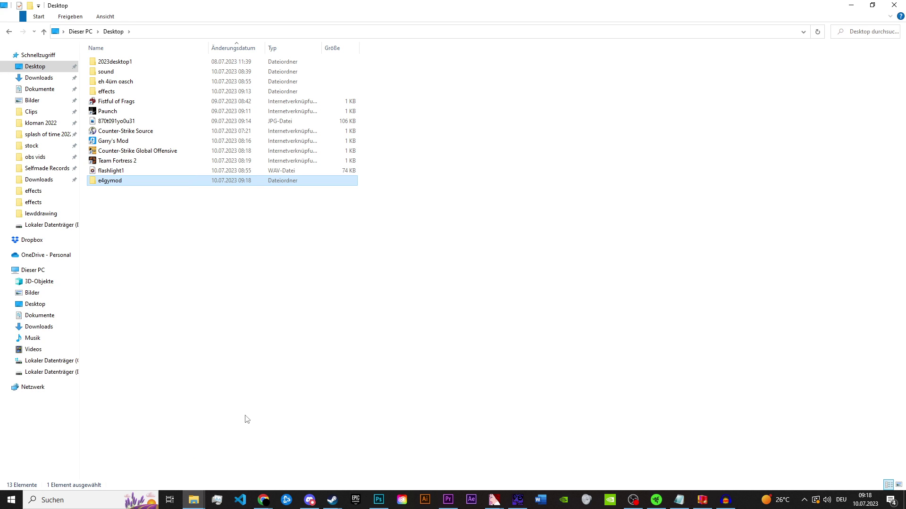
pyautogui.click(264, 341)
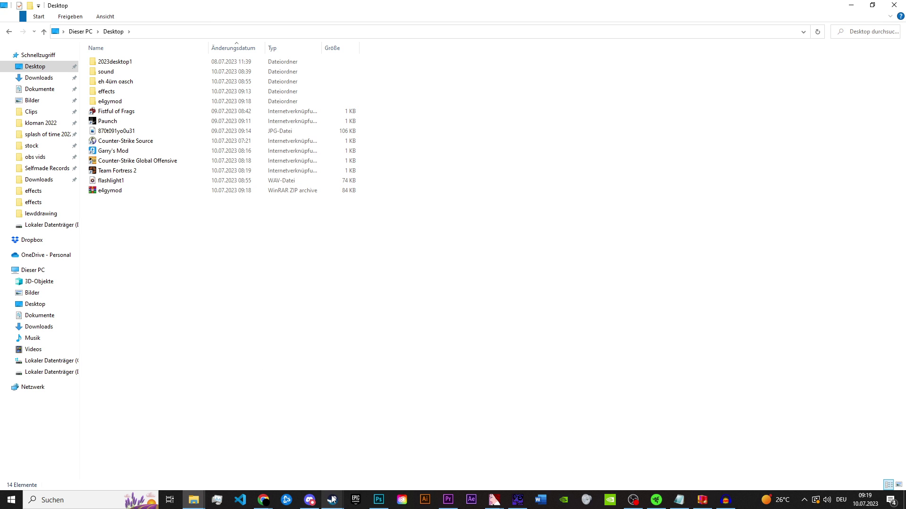
# Step: Bring the YouTube Chrome window to the front
pyautogui.moveTo(332, 499)
pyautogui.moveTo(263, 500)
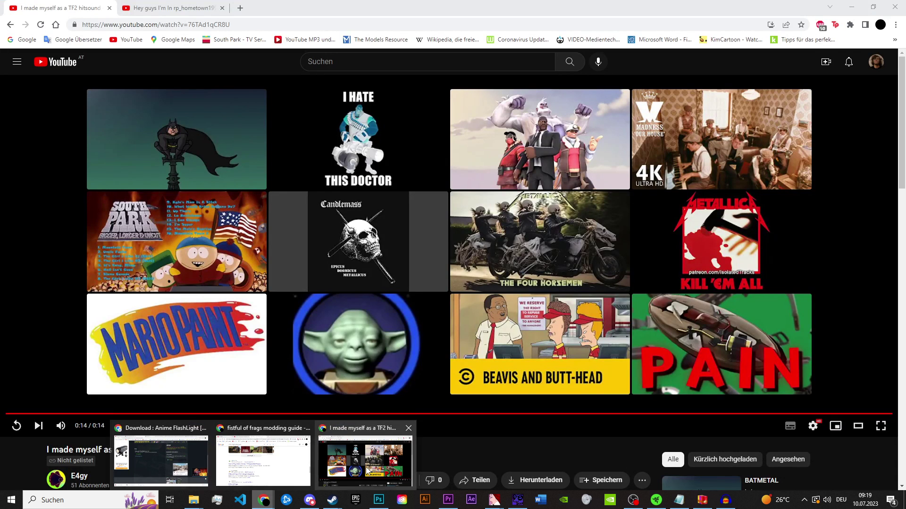
pyautogui.click(367, 470)
# Step: Google 'gamebanana' in a new tab and open the GameBanana homepage
pyautogui.hotkey('ctrl', 't')
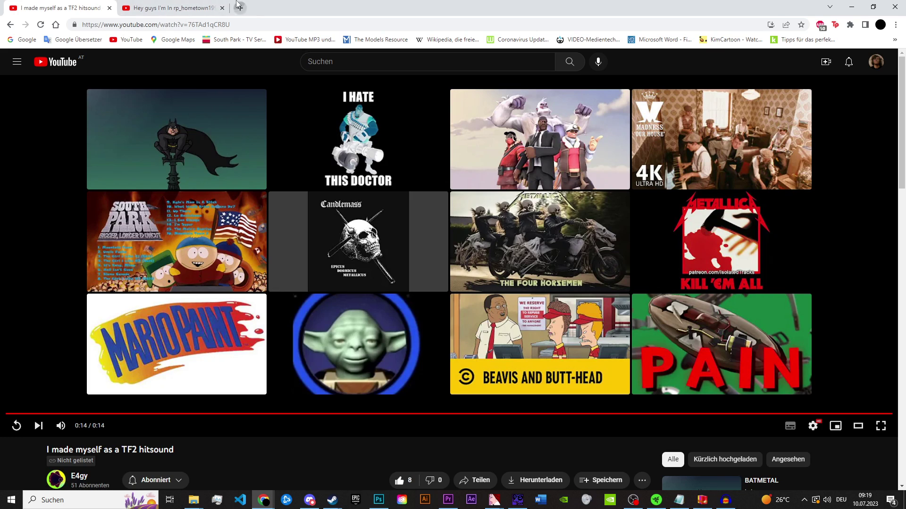
pyautogui.click(31, 43)
pyautogui.write('game')
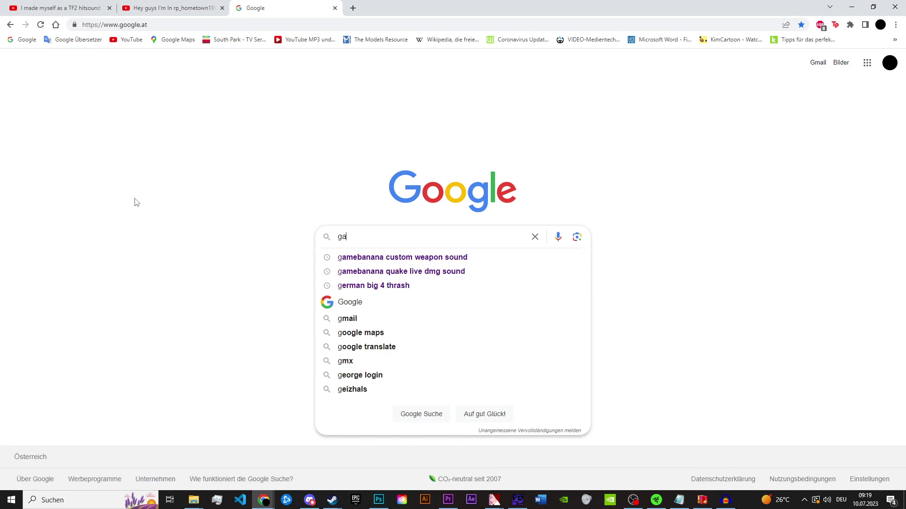
pyautogui.press('Down')
pyautogui.press('BackSpace')
pyautogui.press('BackSpace')
pyautogui.press('BackSpace')
pyautogui.press('BackSpace')
pyautogui.press('BackSpace')
pyautogui.press('BackSpace')
pyautogui.press('BackSpace')
pyautogui.press('BackSpace')
pyautogui.press('BackSpace')
pyautogui.press('BackSpace')
pyautogui.press('BackSpace')
pyautogui.press('BackSpace')
pyautogui.press('BackSpace')
pyautogui.press('BackSpace')
pyautogui.press('BackSpace')
pyautogui.press('BackSpace')
pyautogui.press('BackSpace')
pyautogui.press('BackSpace')
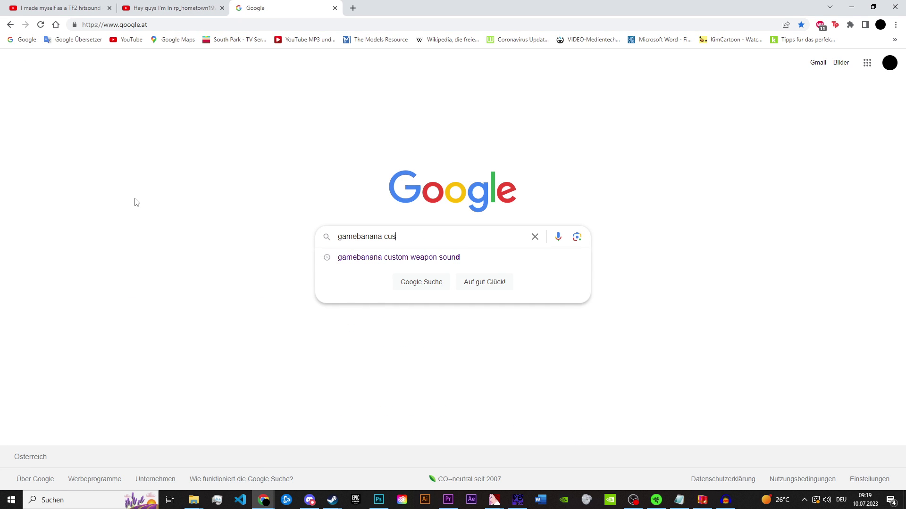
pyautogui.press('BackSpace')
pyautogui.press('BackSpace')
pyautogui.press('Return')
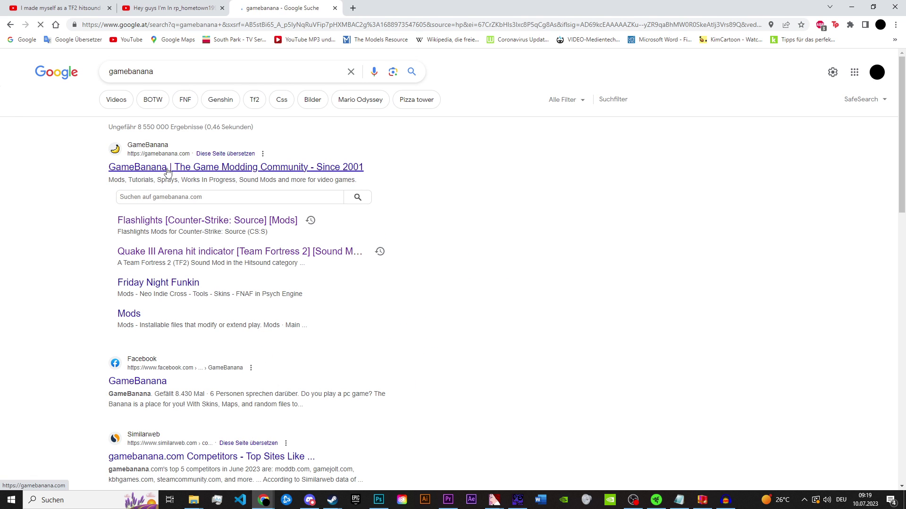
pyautogui.click(167, 168)
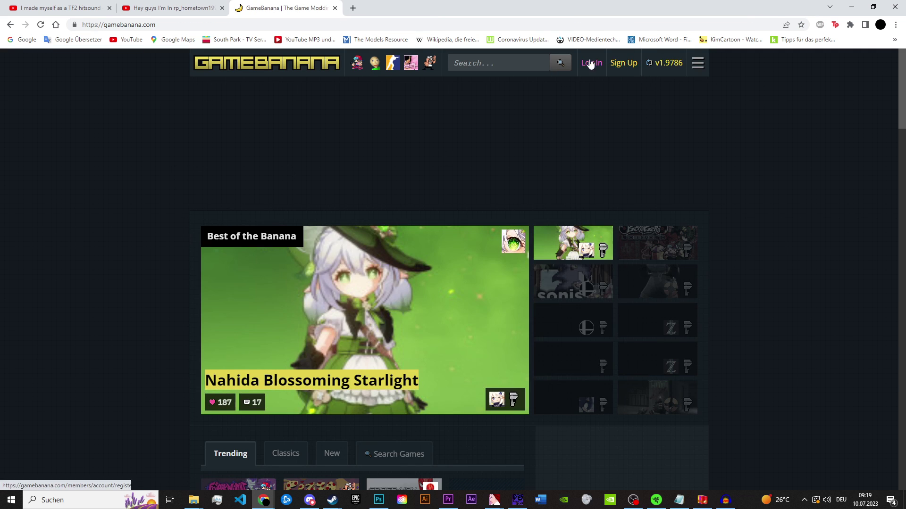
# Step: Log in with the member username and password, which returns a dormant-account verification notice
pyautogui.click(590, 63)
pyautogui.click(229, 247)
pyautogui.click(263, 267)
pyautogui.tripleClick(243, 245)
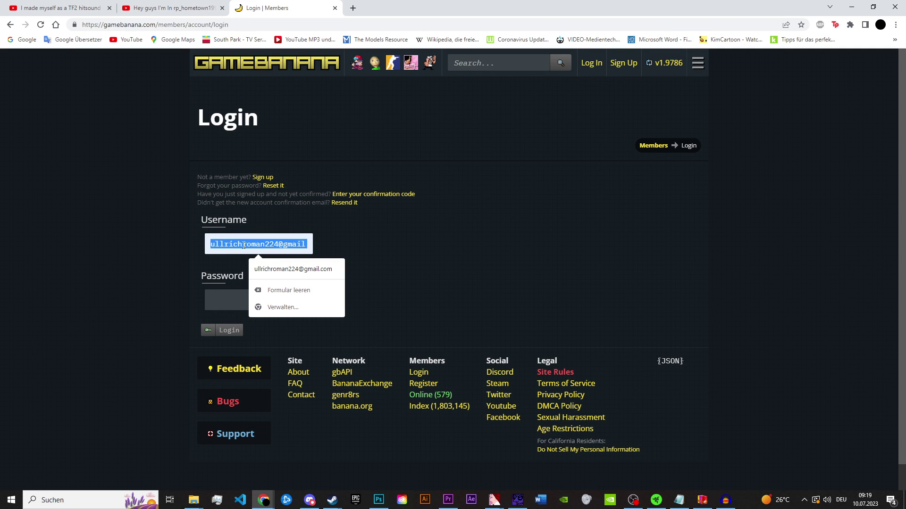
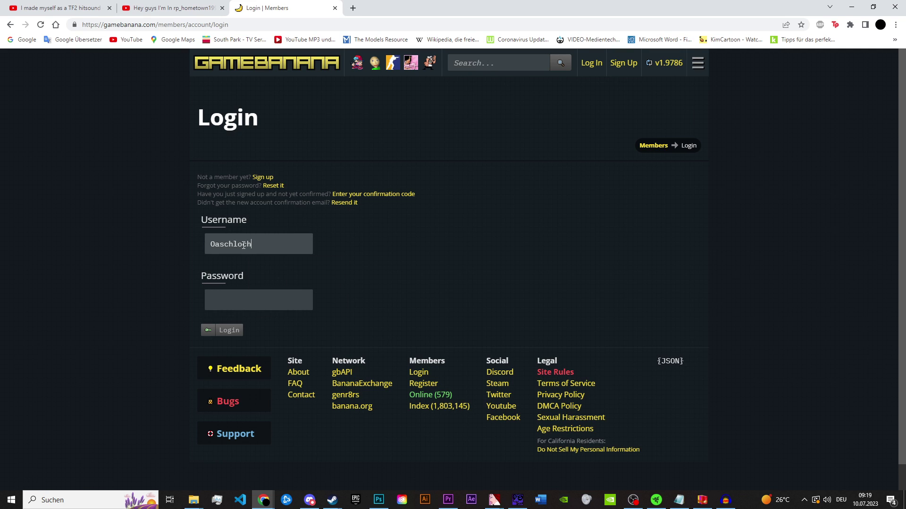
pyautogui.click(240, 296)
pyautogui.click(237, 331)
pyautogui.scroll(-1, 57, 327)
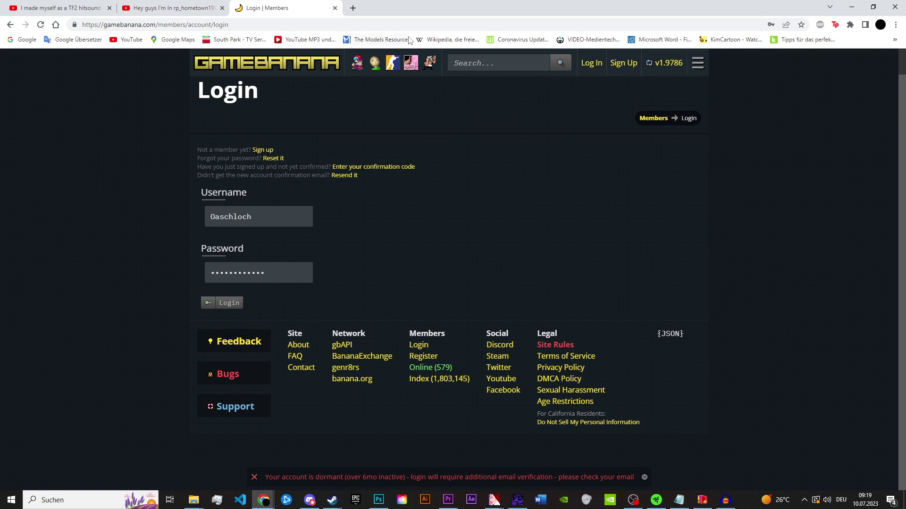
pyautogui.hotkey('ctrl', 't')
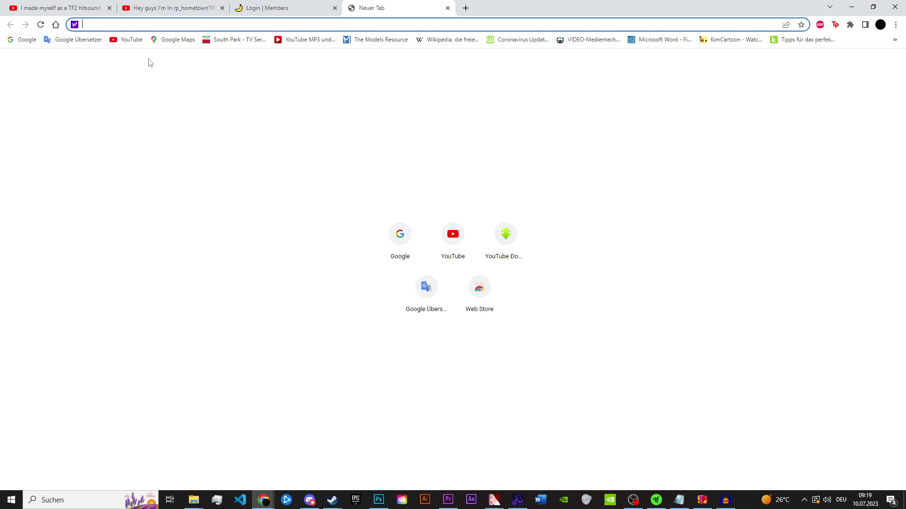
# Step: Open the 'Inactive Account Login' email in Gmail and follow its verification link to the GameBanana profile
pyautogui.click(19, 43)
pyautogui.click(818, 67)
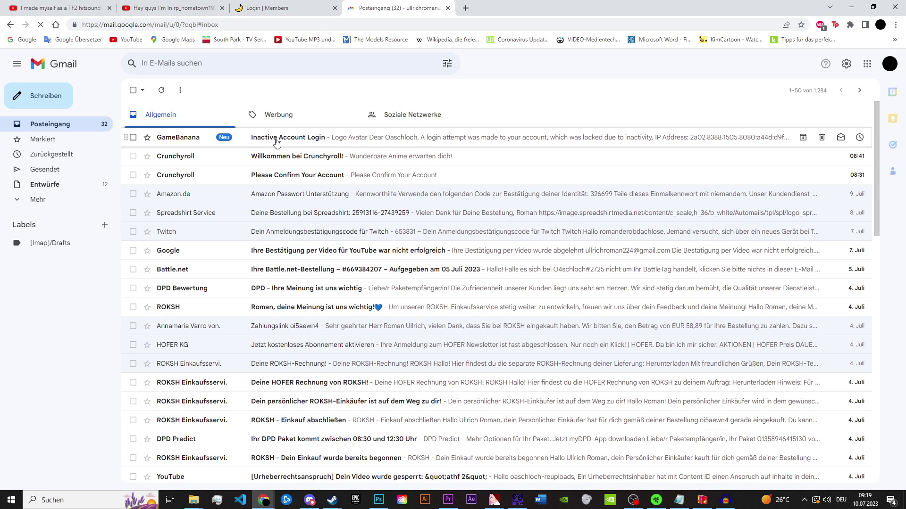
pyautogui.press('Return')
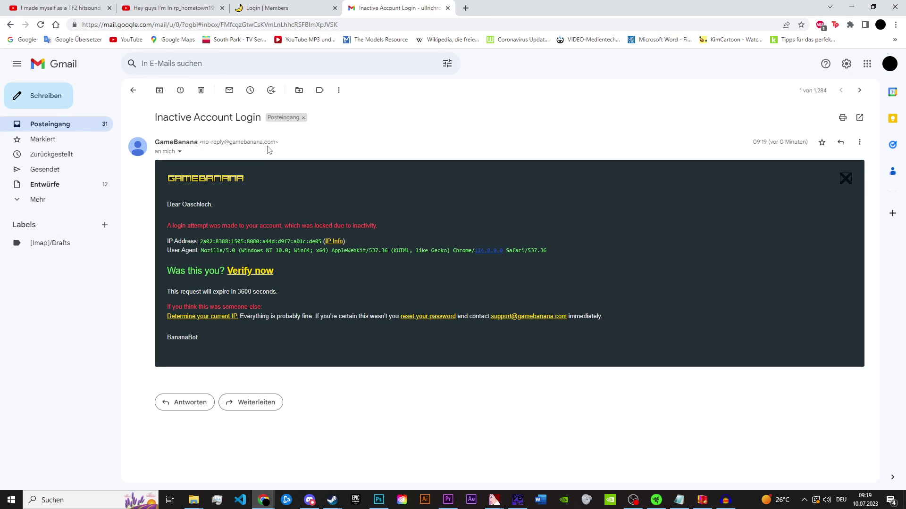
pyautogui.click(252, 273)
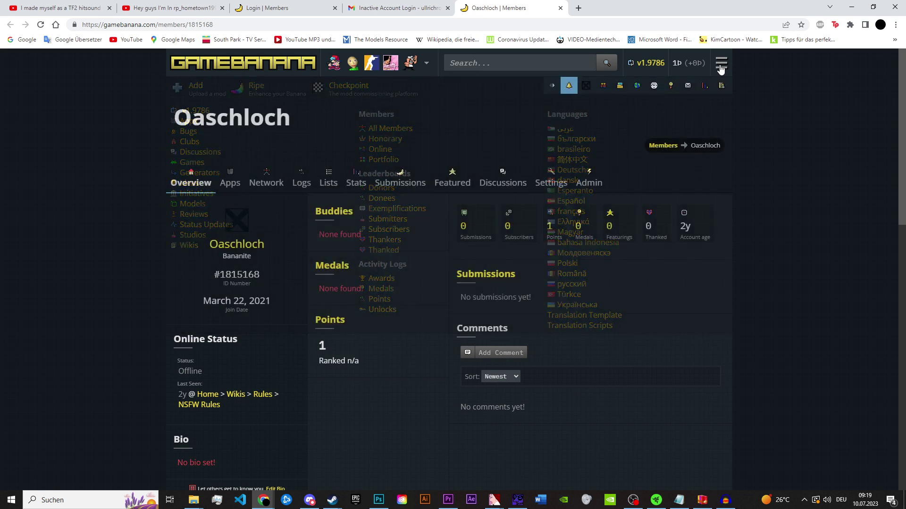
# Step: Open the account's submissions log, which shows 'None found'
pyautogui.click(564, 90)
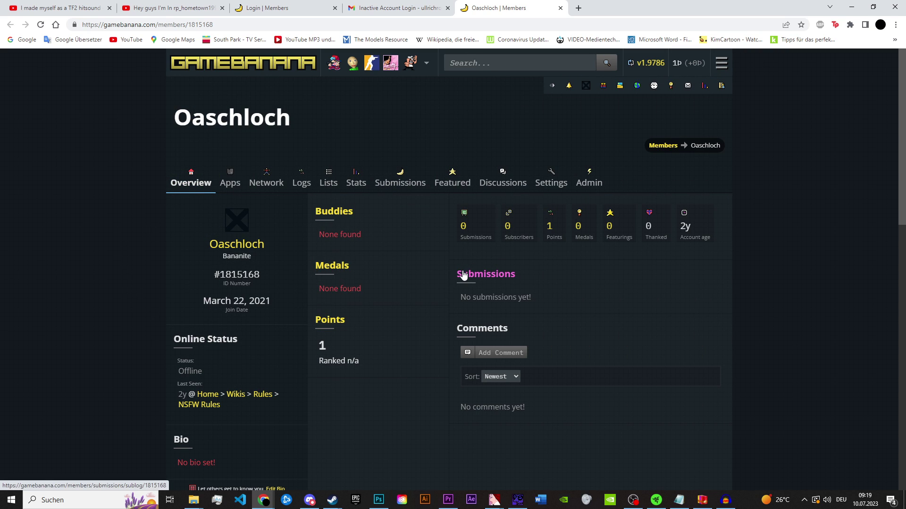
pyautogui.click(509, 279)
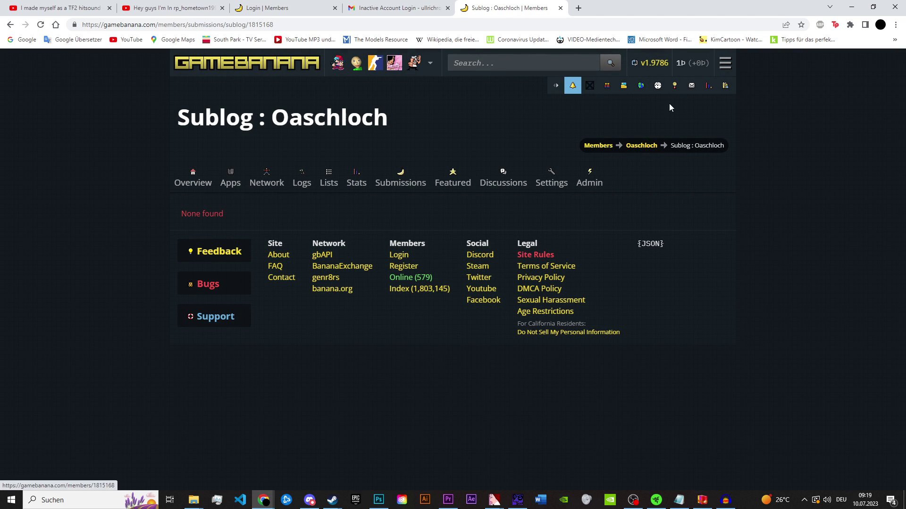
pyautogui.click(621, 87)
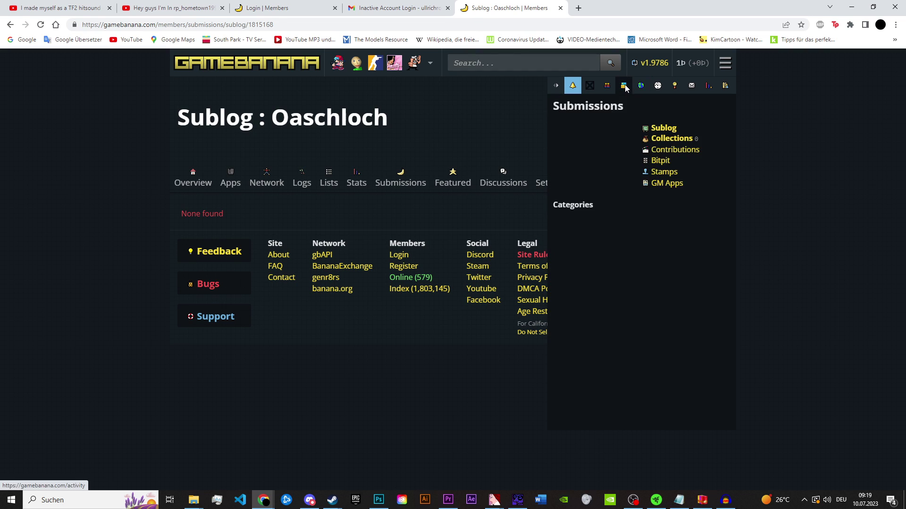
# Step: Toggle the Reminders and Medals side panels, then show the game shortcuts list
pyautogui.click(657, 85)
pyautogui.click(657, 85)
pyautogui.click(657, 86)
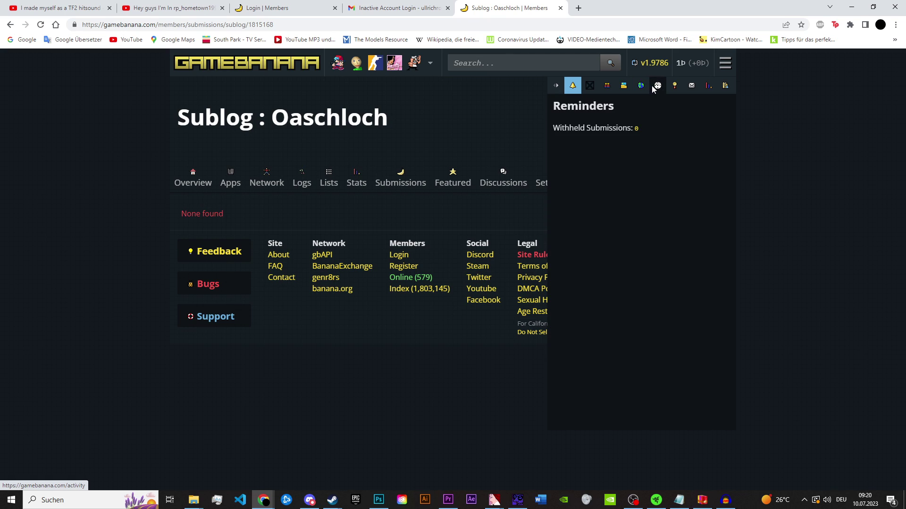
pyautogui.click(675, 86)
pyautogui.click(430, 63)
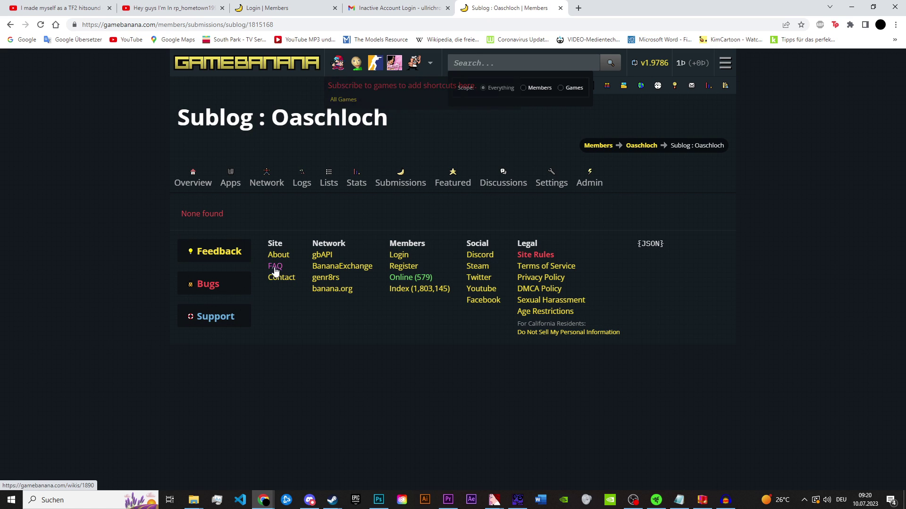
# Step: Read Crunchyroll's welcome email from the Gmail inbox
pyautogui.click(405, 8)
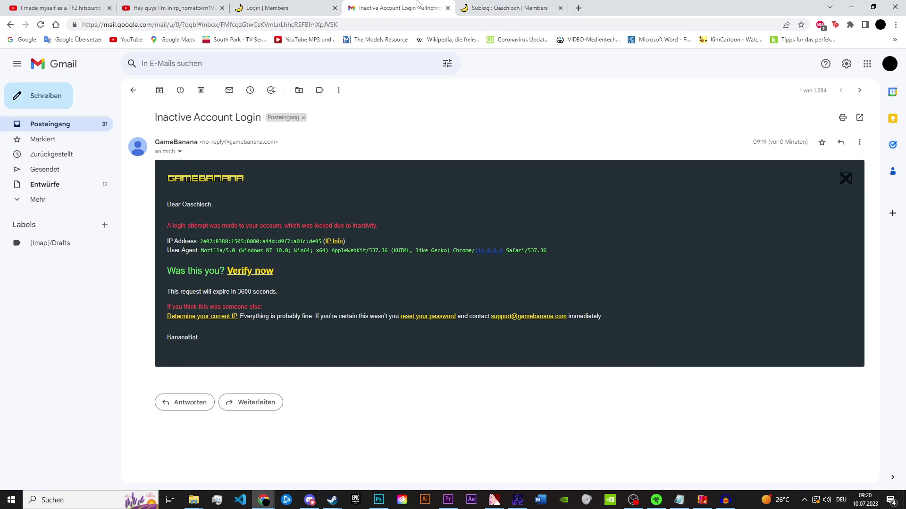
pyautogui.click(66, 130)
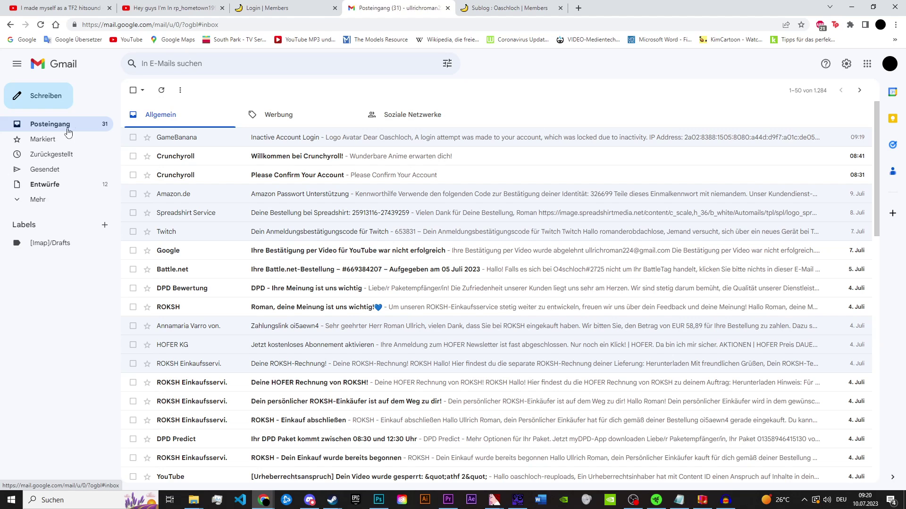
pyautogui.click(219, 157)
pyautogui.scroll(-12, 271, 212)
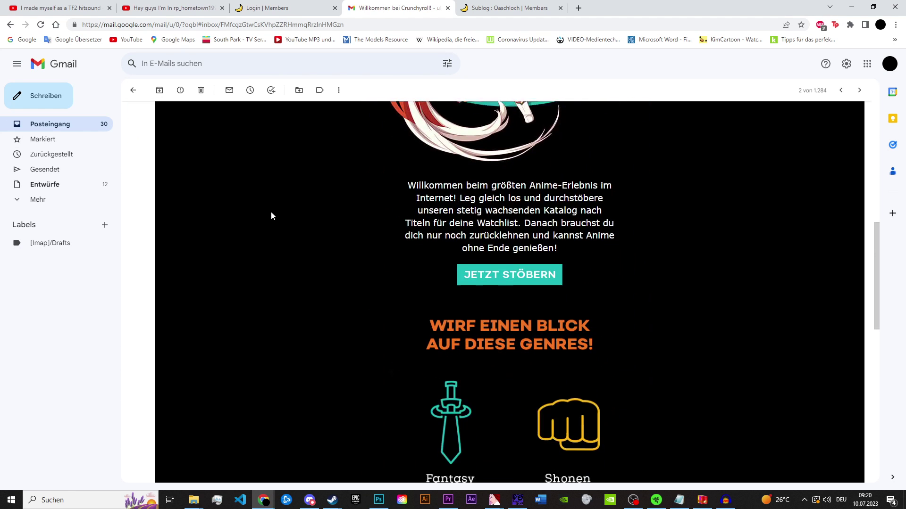
pyautogui.scroll(3, 264, 212)
pyautogui.click(10, 24)
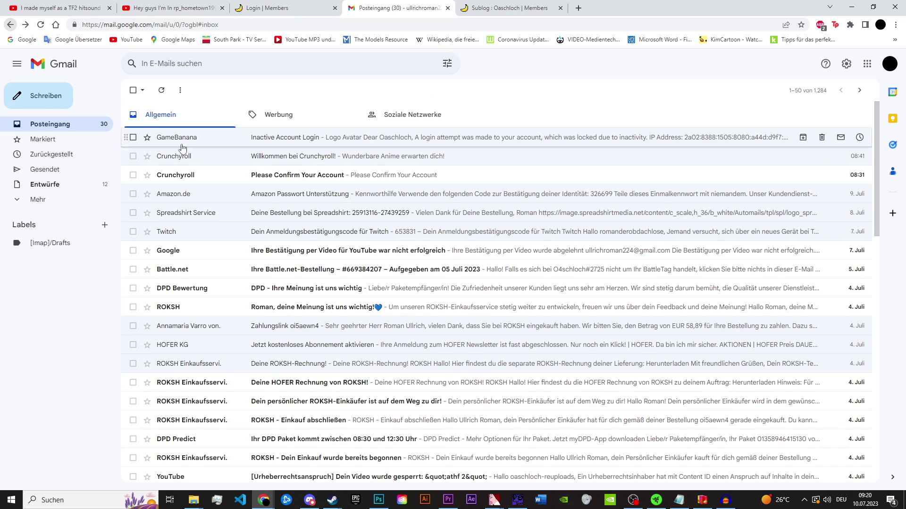
# Step: Open 'Please Confirm Your Account' and follow its email-confirmation link
pyautogui.click(192, 176)
pyautogui.scroll(-3, 366, 324)
pyautogui.scroll(2, 407, 283)
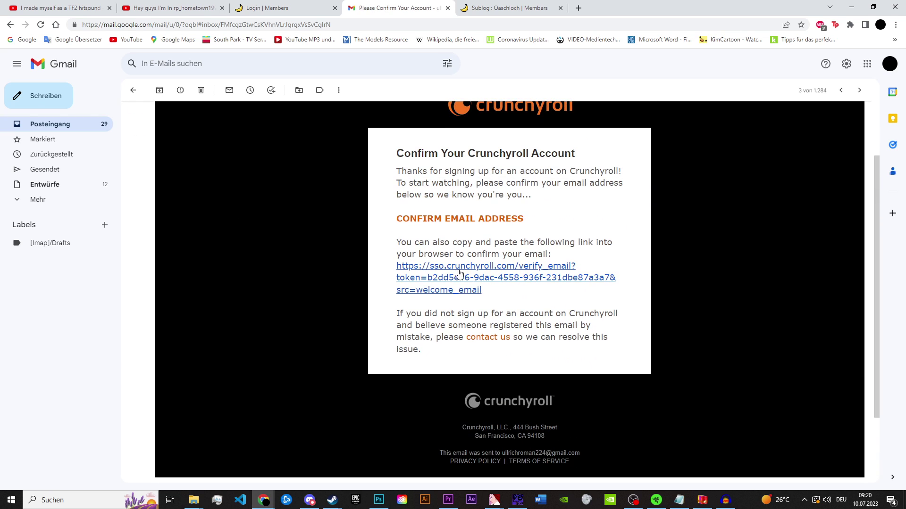
pyautogui.click(410, 274)
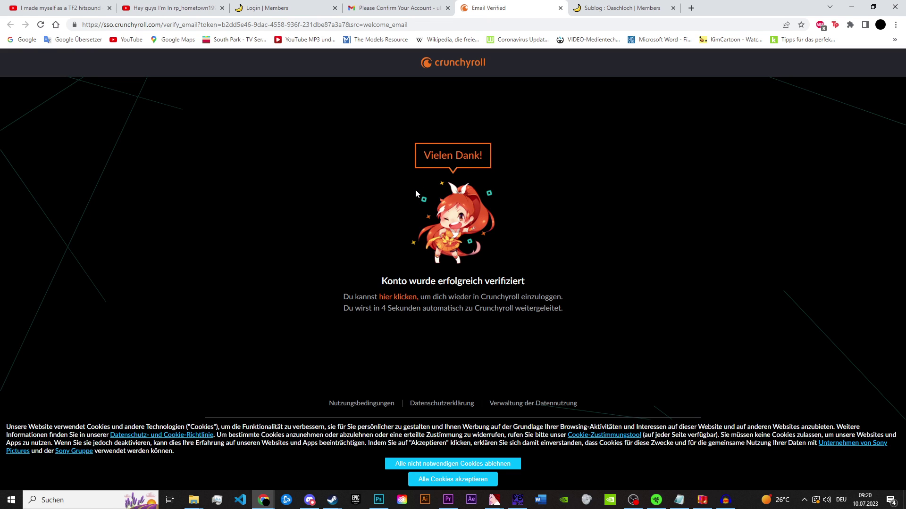
# Step: Open the member profile's Settings tab on GameBanana, then return to the TF2 hitsound video
pyautogui.click(618, 8)
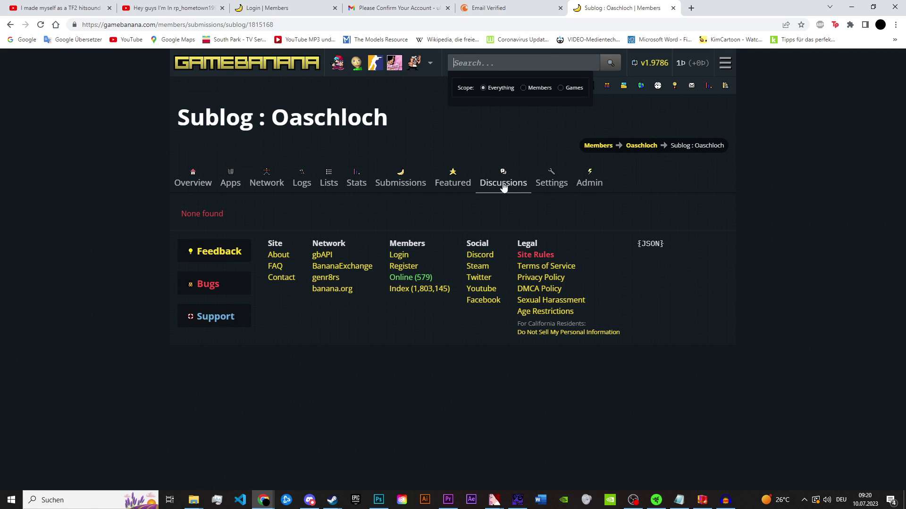
pyautogui.moveTo(589, 179)
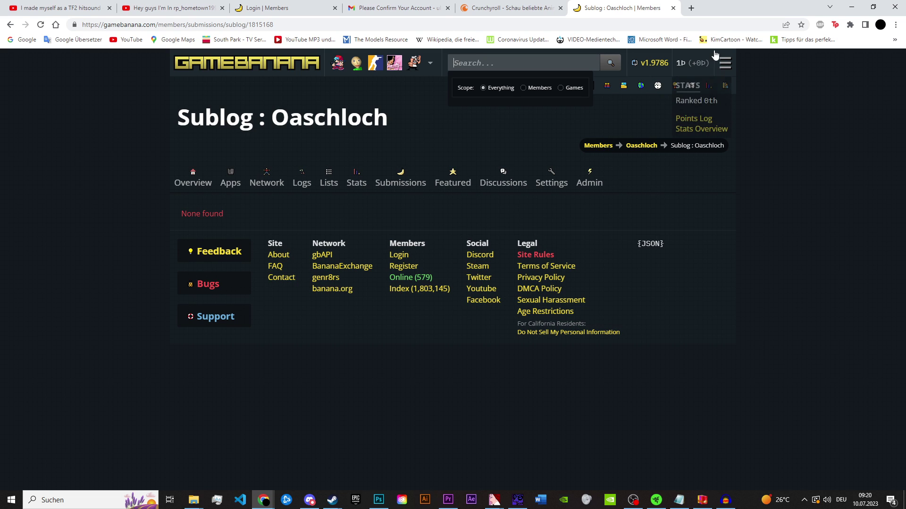
pyautogui.click(551, 180)
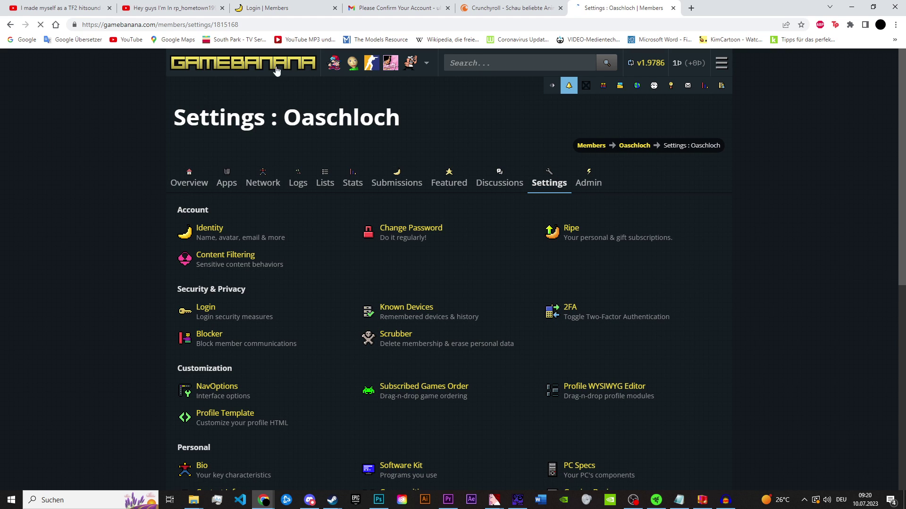
pyautogui.click(508, 64)
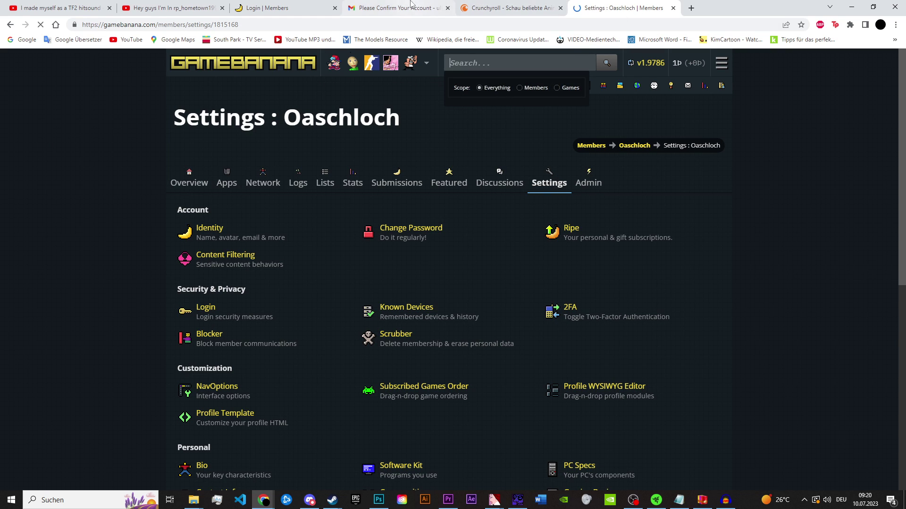
pyautogui.click(70, 8)
# Step: Search YouTube for 'uploading gamebanana' and open 'Complete Guide to GMod Map Uploading'
pyautogui.click(309, 61)
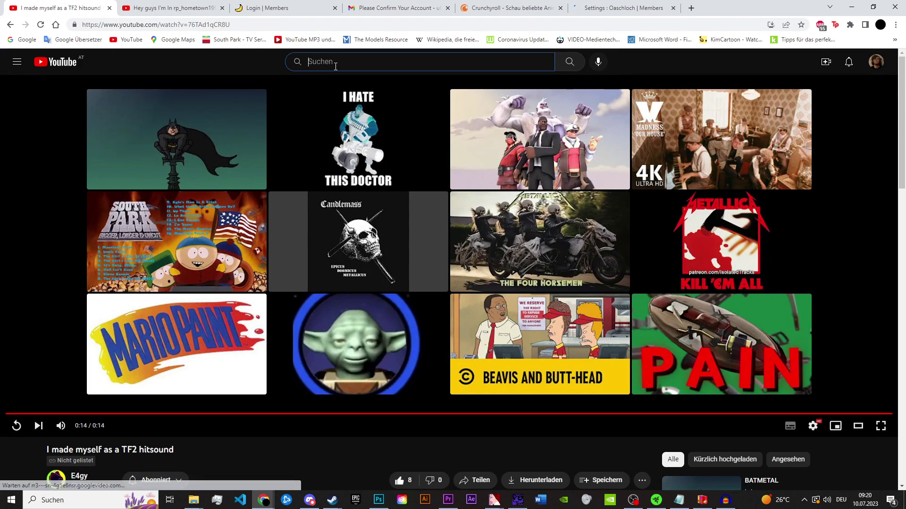
pyautogui.write('uploa')
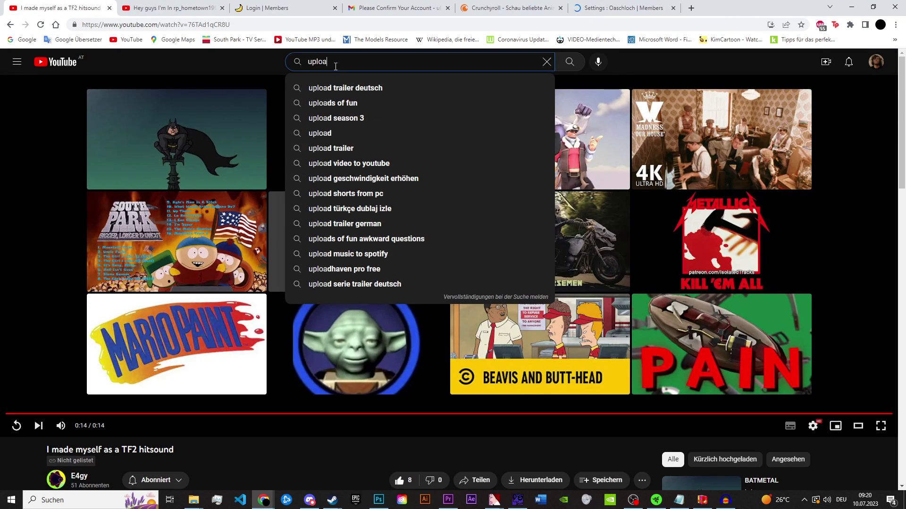
pyautogui.write('ding gameb')
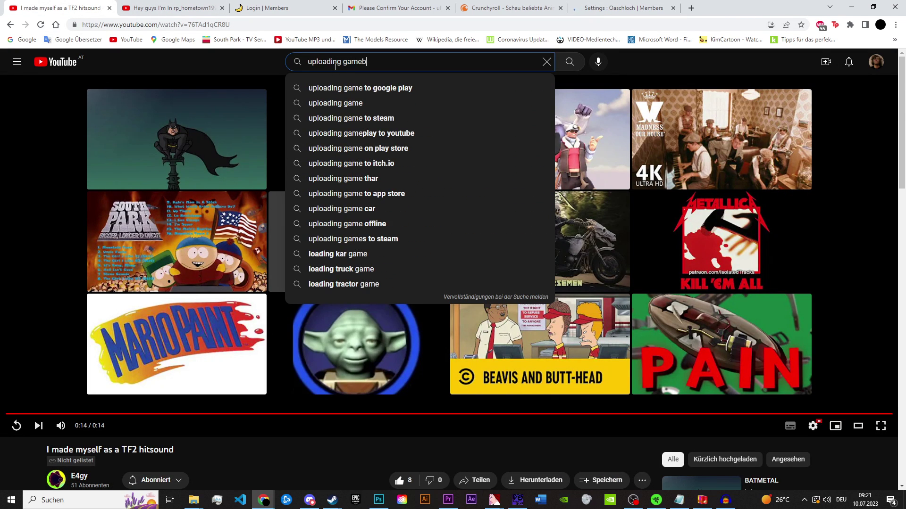
pyautogui.write('anana')
pyautogui.press('Return')
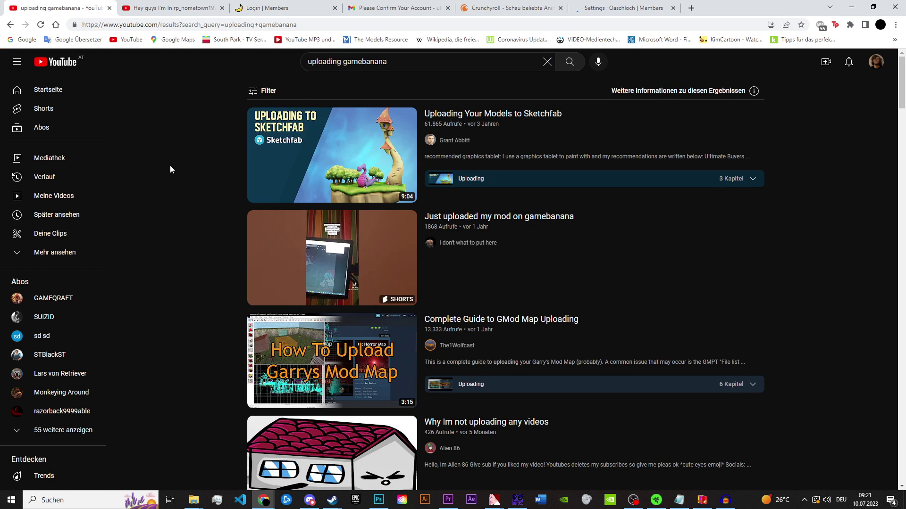
pyautogui.scroll(-3, 171, 169)
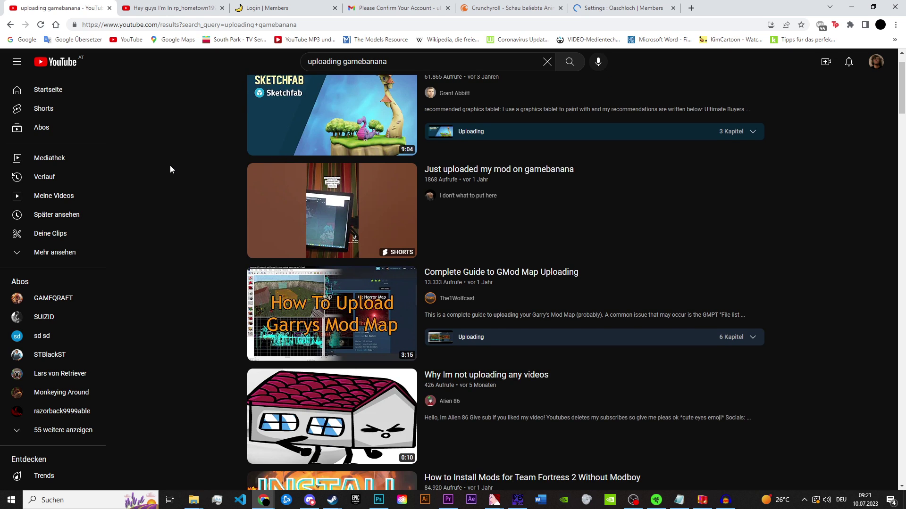
pyautogui.click(285, 187)
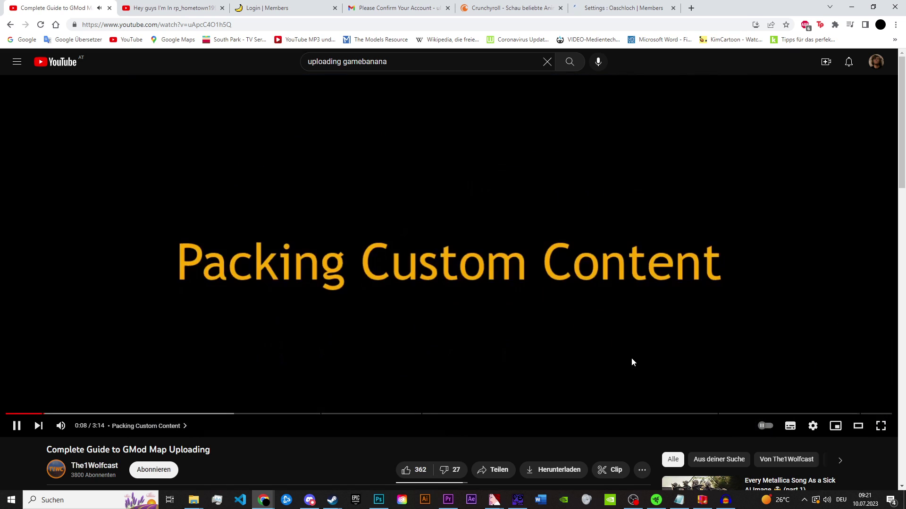
# Step: Pause, like and bookmark the guide video, then return to GameBanana Settings
pyautogui.click(632, 358)
pyautogui.click(426, 476)
pyautogui.click(786, 24)
pyautogui.click(604, 5)
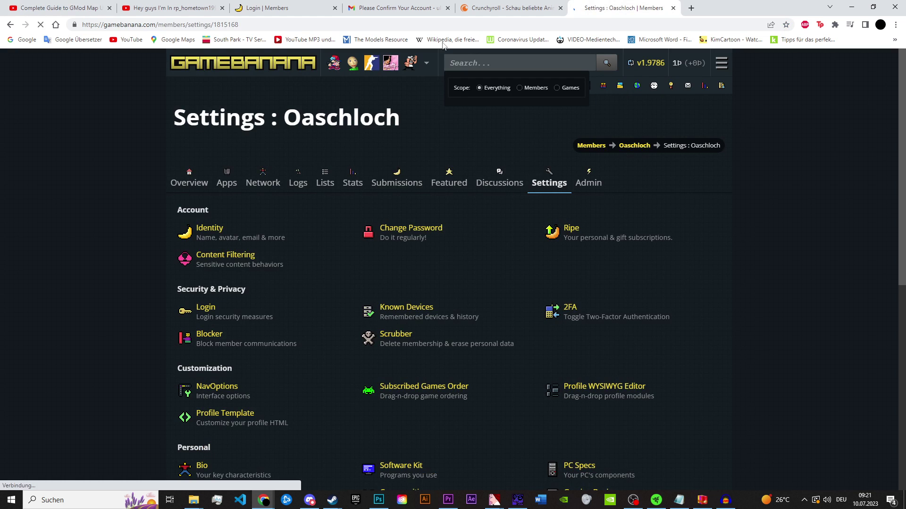
# Step: Scroll through the GameBanana Settings options, then bring up the File Explorer windows
pyautogui.scroll(-7, 105, 125)
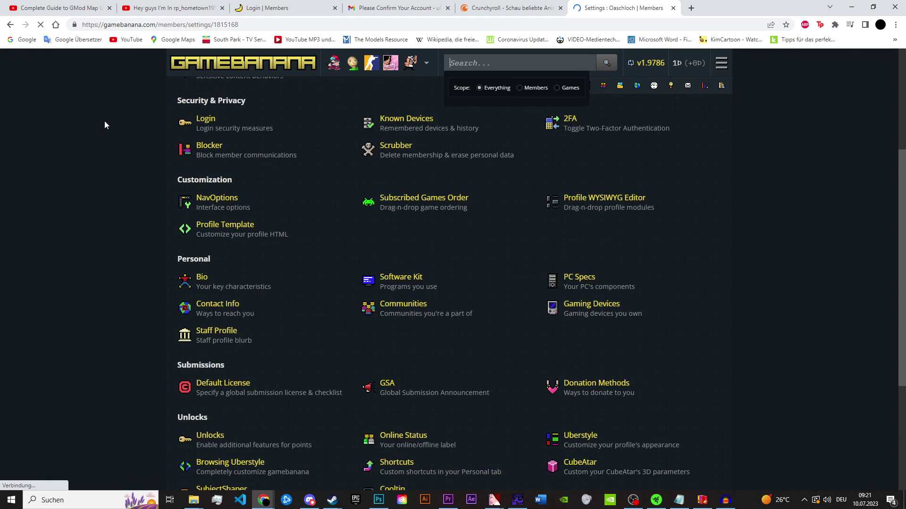
pyautogui.scroll(-1, 104, 125)
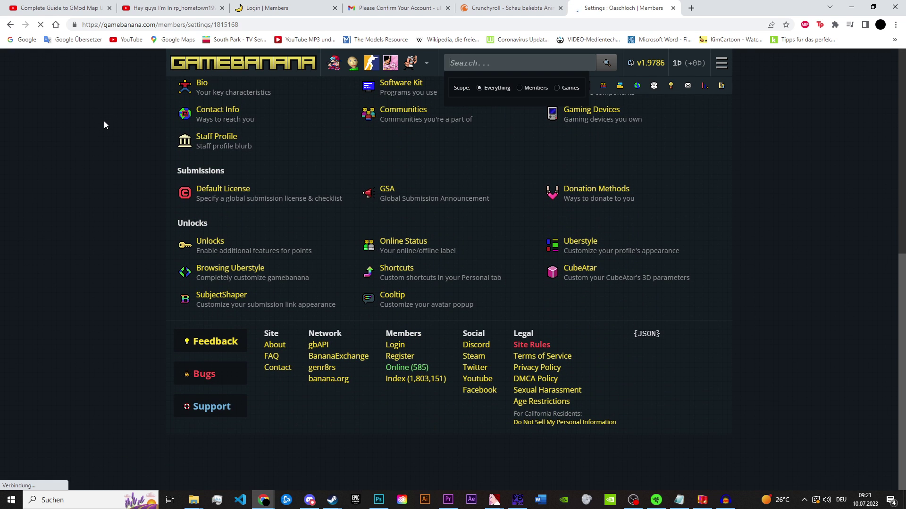
pyautogui.scroll(8, 104, 122)
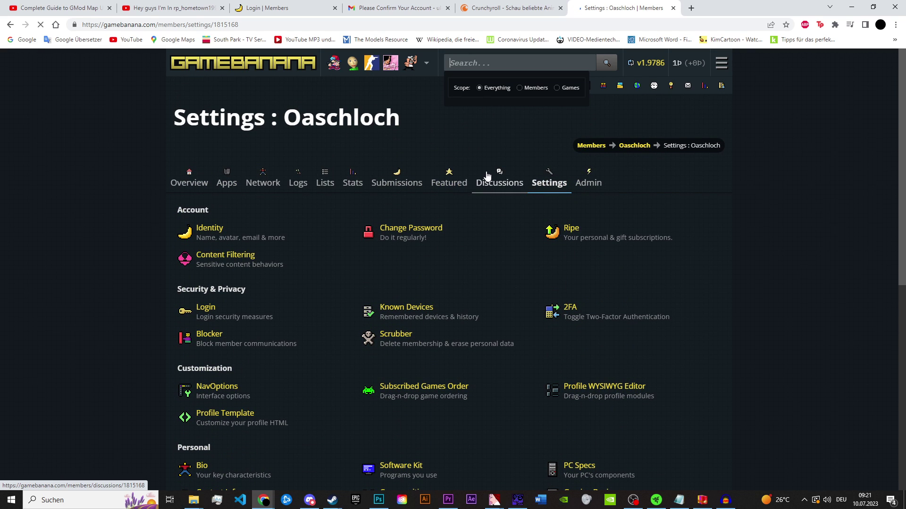
pyautogui.click(193, 500)
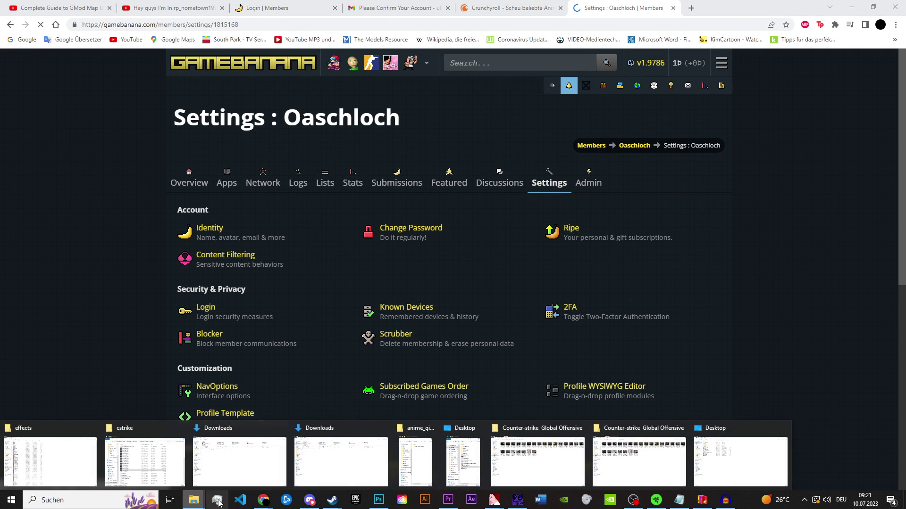
# Step: Switch to the effects folder window and navigate to the Desktop sound folder
pyautogui.moveTo(728, 463)
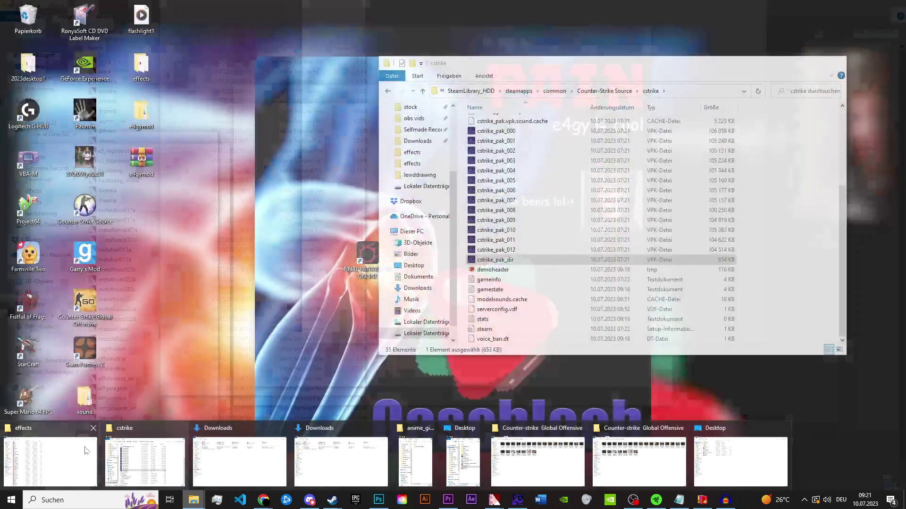
pyautogui.click(75, 450)
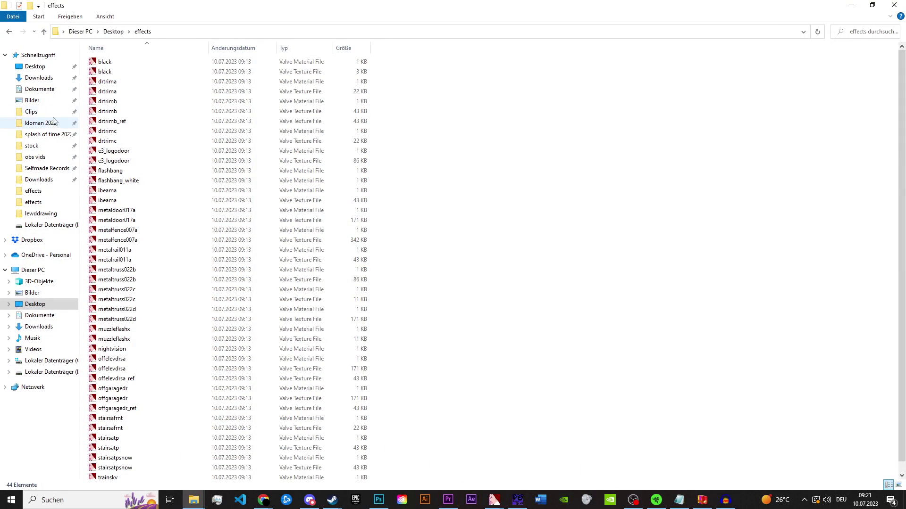
pyautogui.click(108, 35)
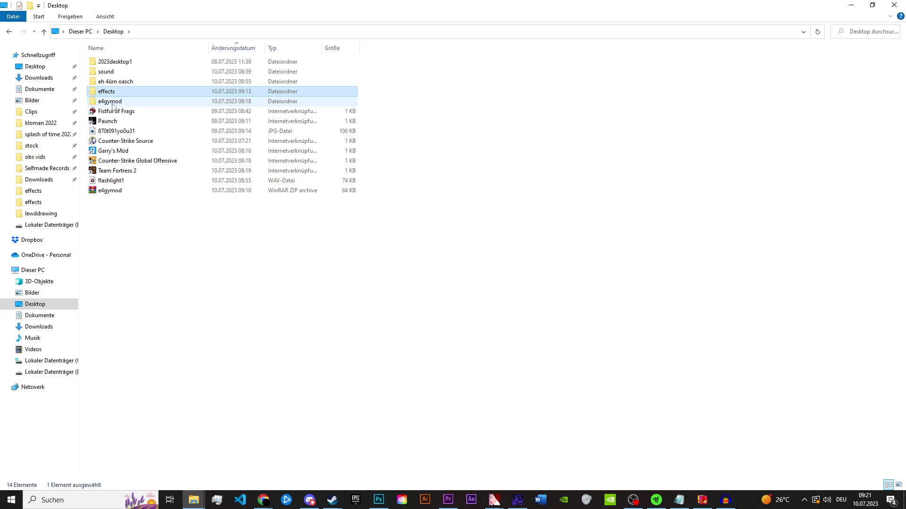
pyautogui.doubleClick(112, 73)
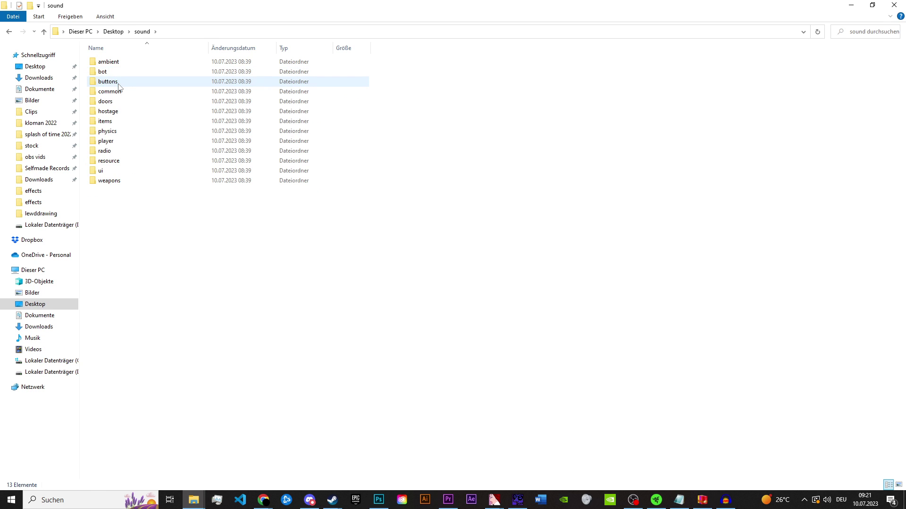
# Step: Browse the player and footsteps sound folders, then open the radio folder
pyautogui.doubleClick(112, 140)
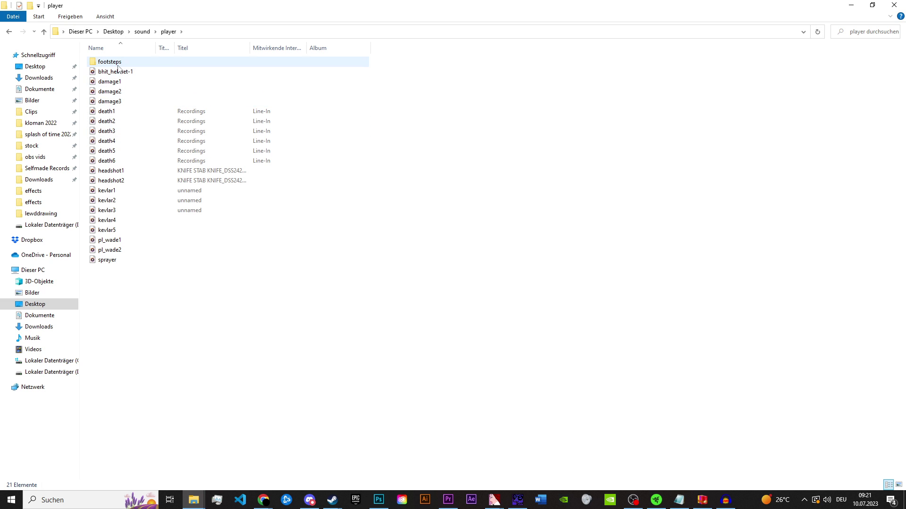
pyautogui.doubleClick(113, 62)
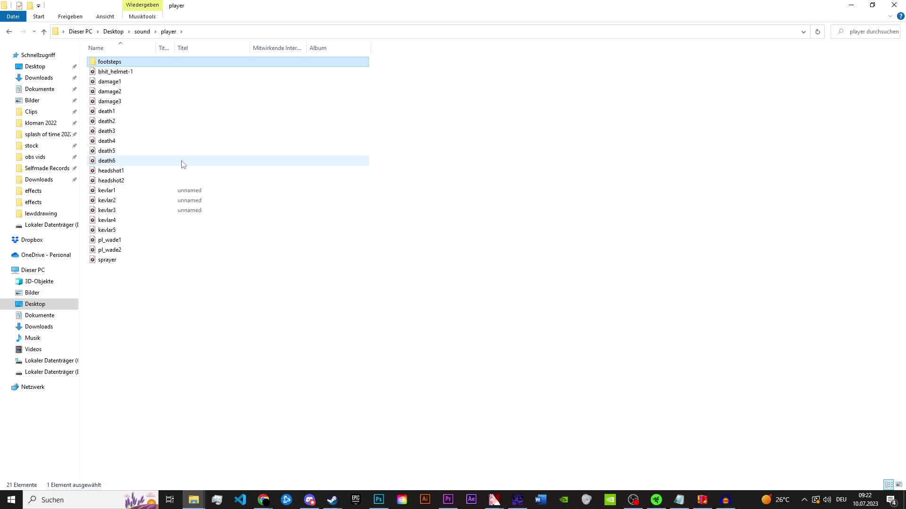
pyautogui.click(142, 31)
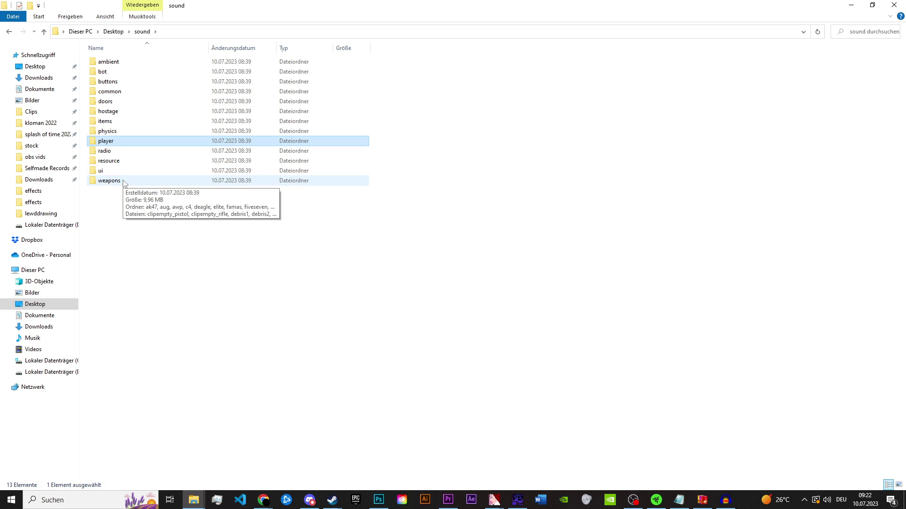
pyautogui.doubleClick(112, 151)
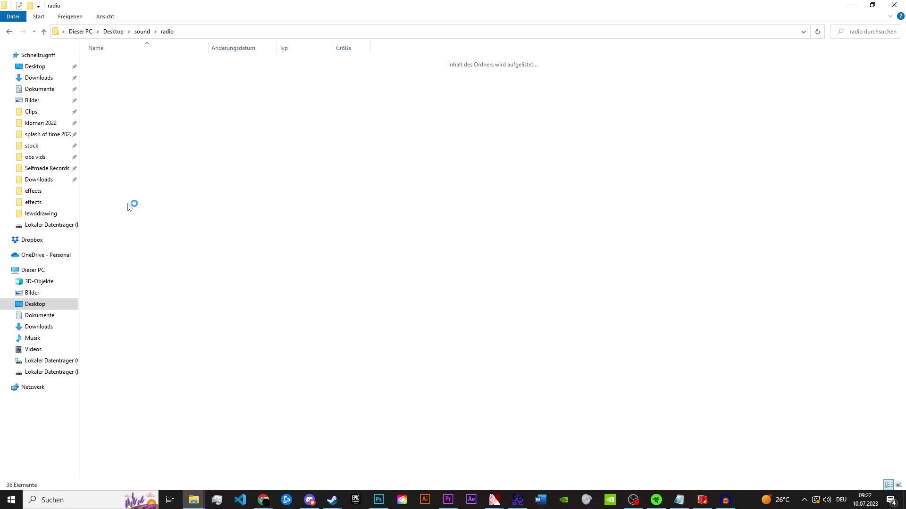
# Step: Return to the browser and run a Google search for 'gamebanana upload'
pyautogui.moveTo(267, 501)
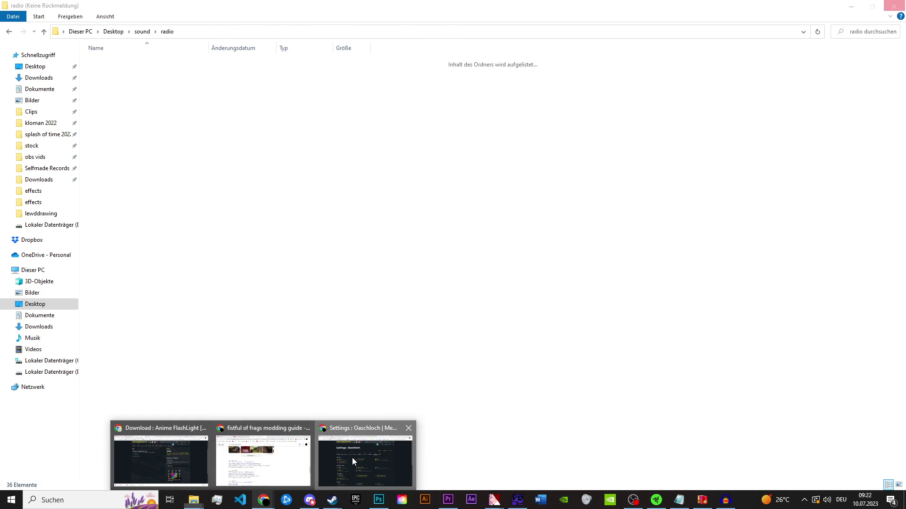
pyautogui.click(352, 458)
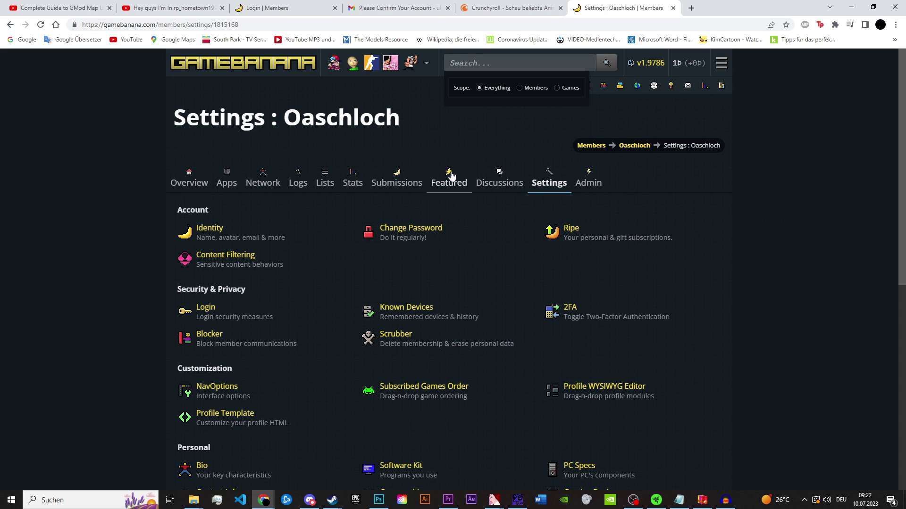
pyautogui.moveTo(650, 64)
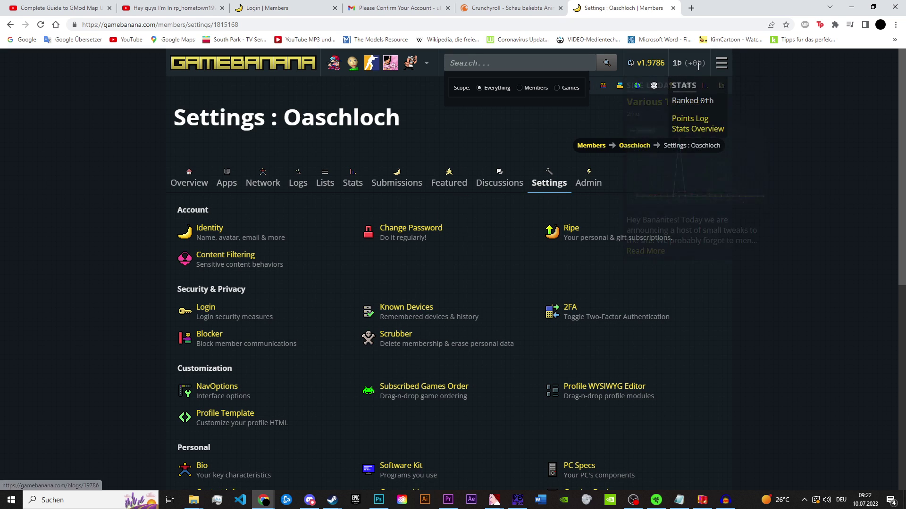
pyautogui.moveTo(358, 61)
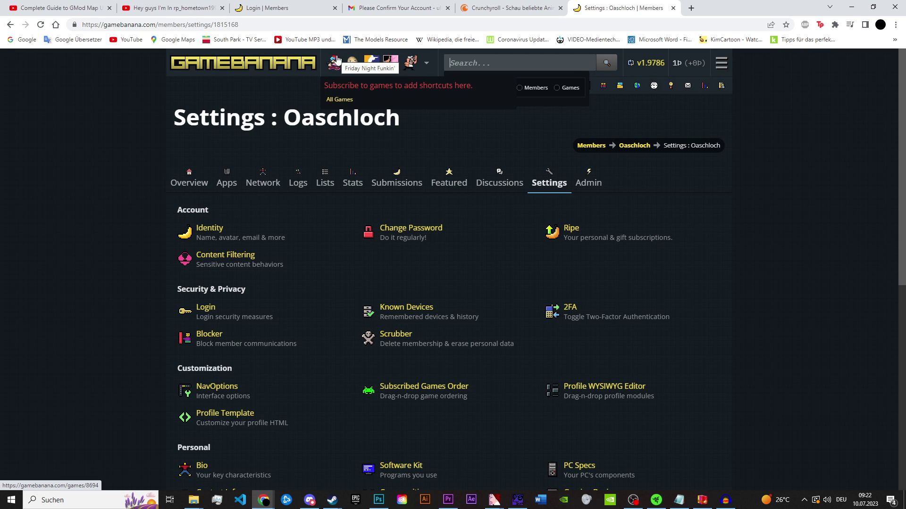
pyautogui.click(23, 39)
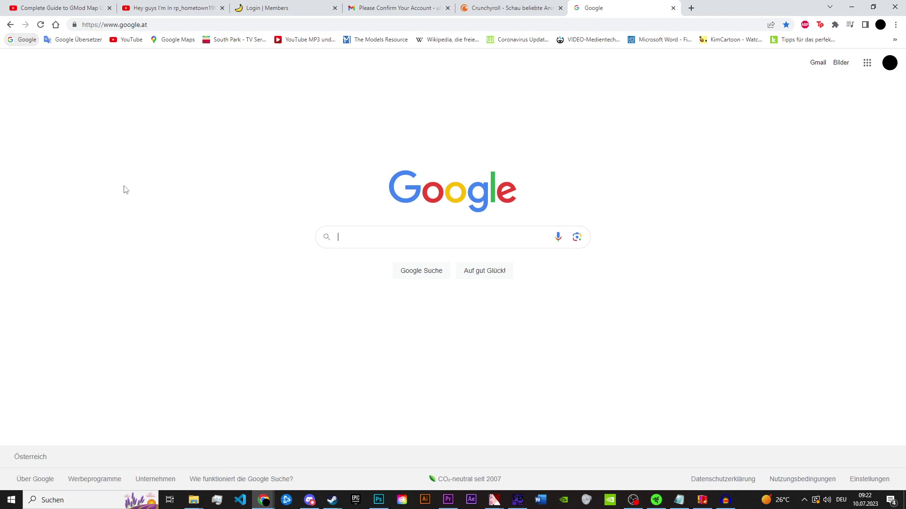
pyautogui.write('game')
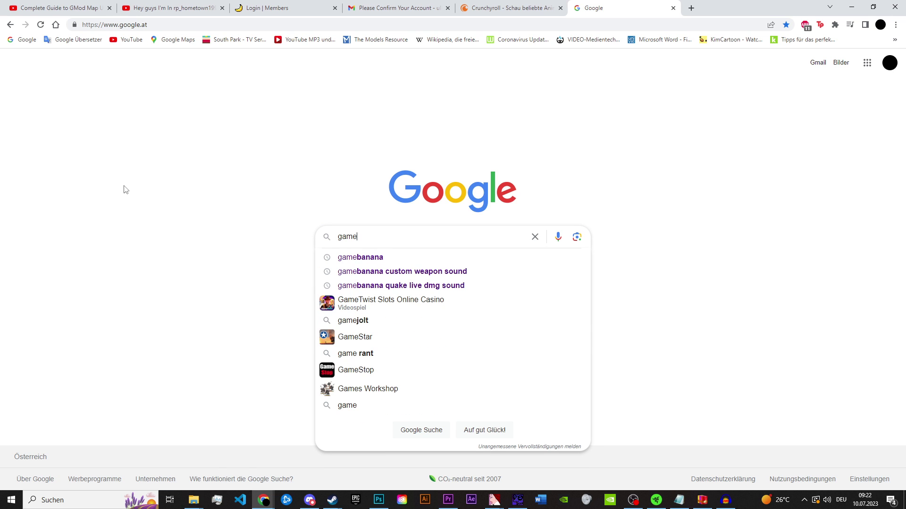
pyautogui.write('banana upload')
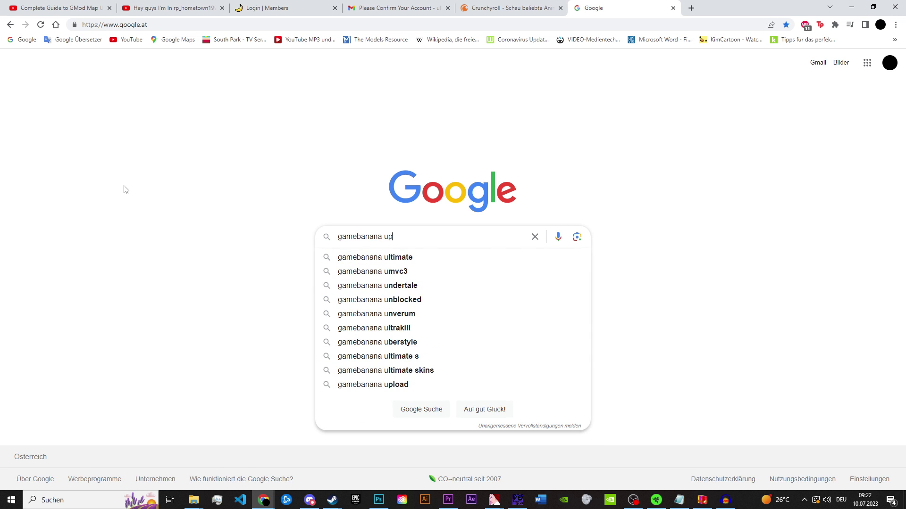
pyautogui.press('Return')
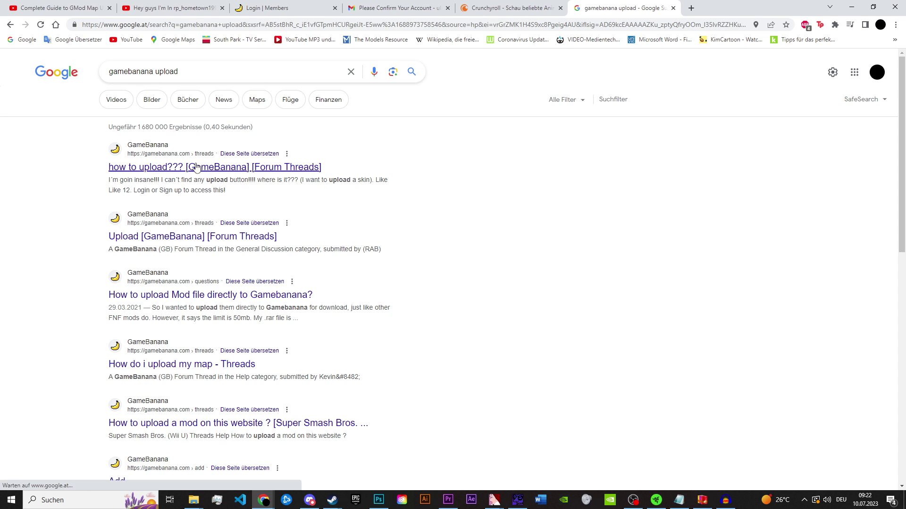
# Step: Open the 'how to upload???' forum thread and scroll through its posts
pyautogui.click(156, 168)
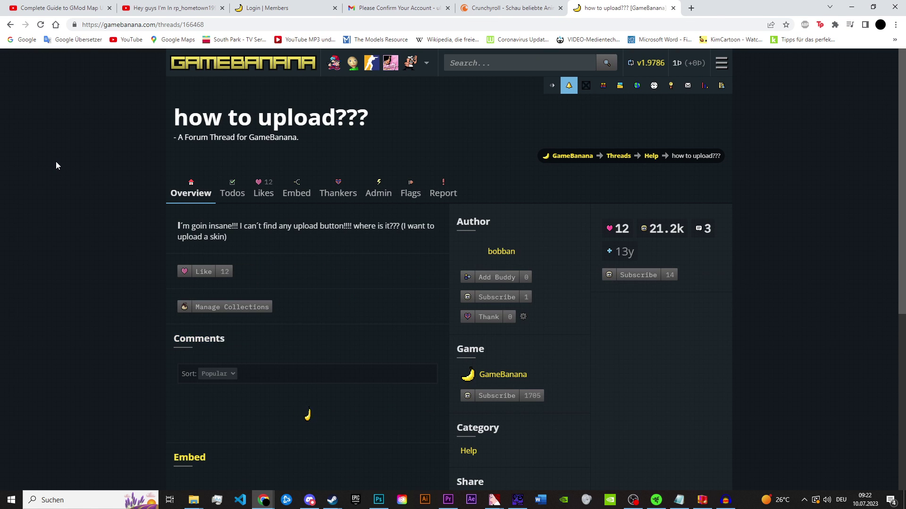
pyautogui.scroll(-5, 56, 161)
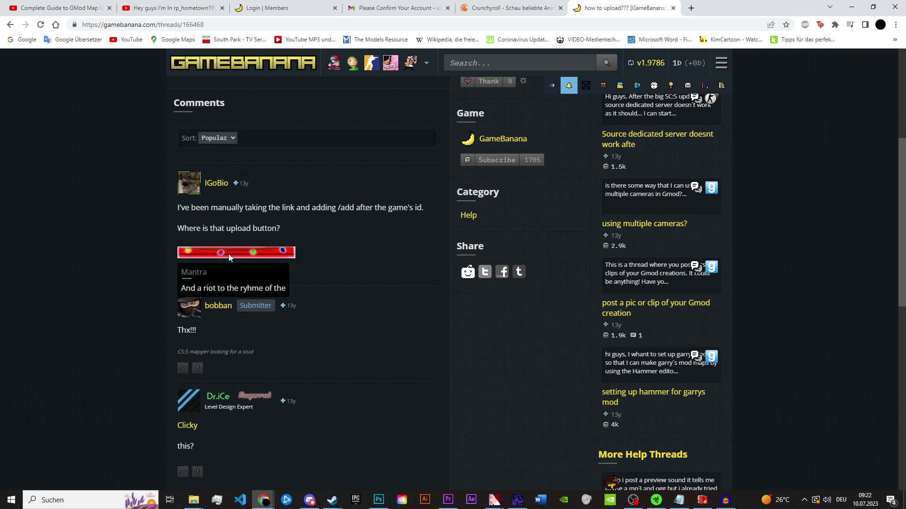
pyautogui.scroll(-2, 81, 231)
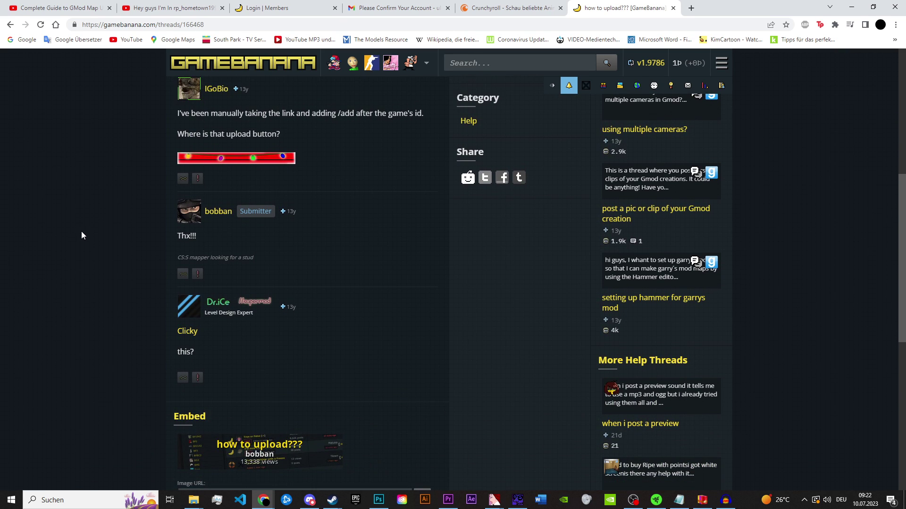
pyautogui.scroll(-2, 138, 286)
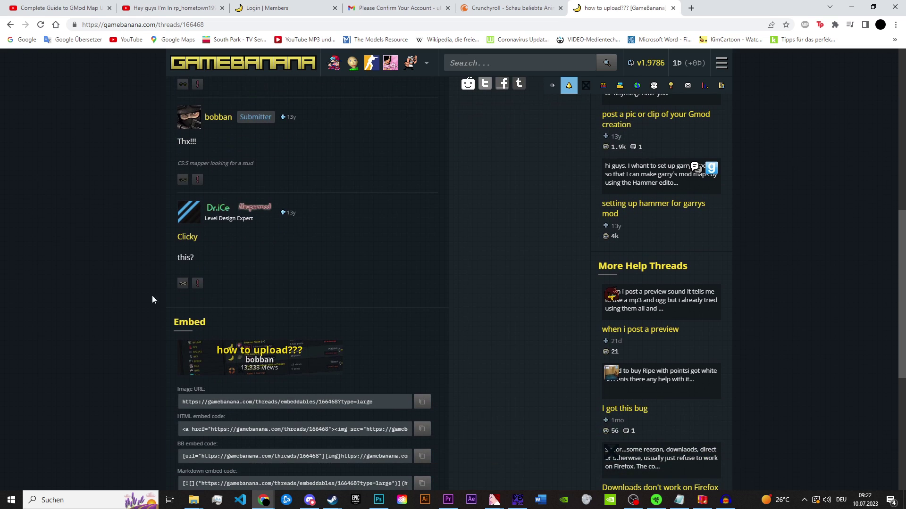
pyautogui.scroll(-3, 124, 316)
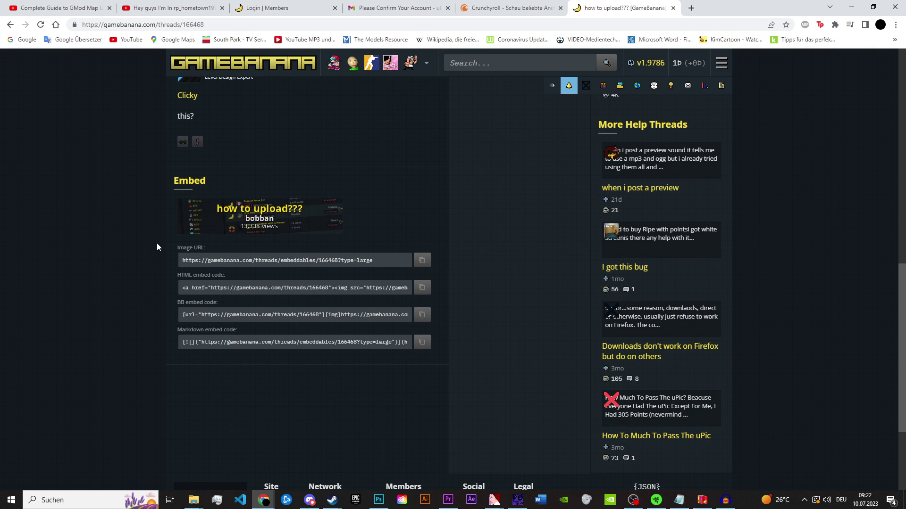
pyautogui.scroll(3, 155, 242)
pyautogui.scroll(6, 155, 242)
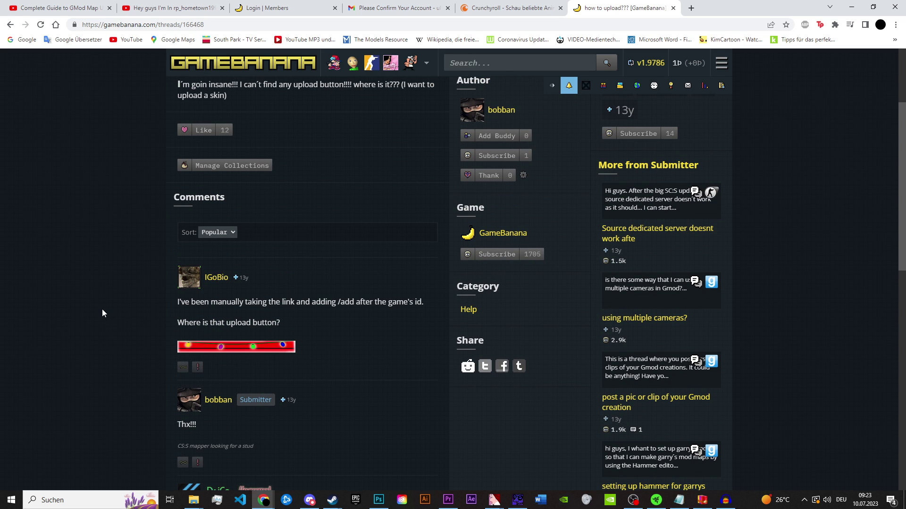
pyautogui.scroll(3, 103, 313)
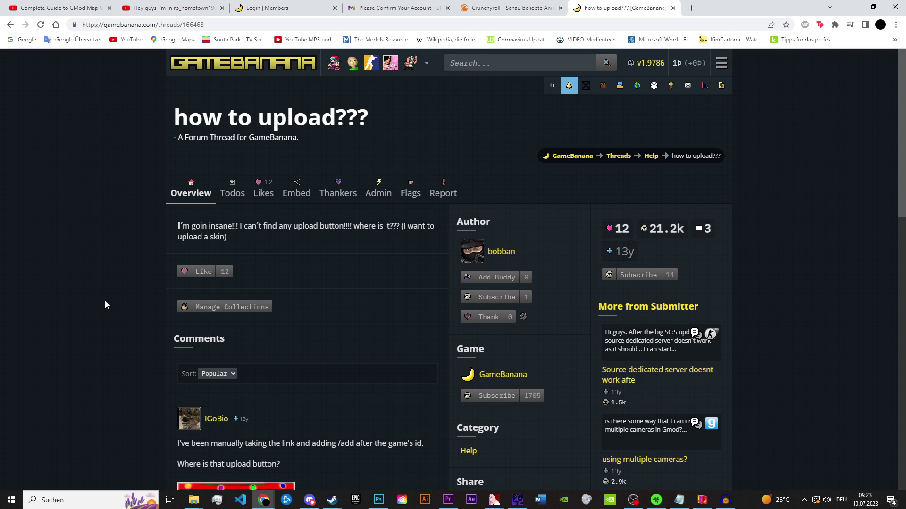
# Step: Find every mention of 'upload' in the thread's text
pyautogui.hotkey('ctrl', 'f')
pyautogui.write('upload')
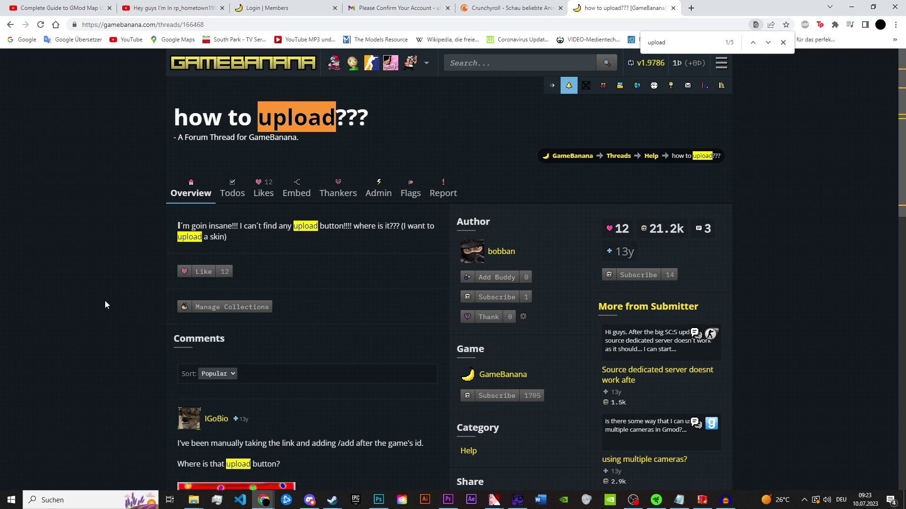
pyautogui.scroll(-7, 805, 215)
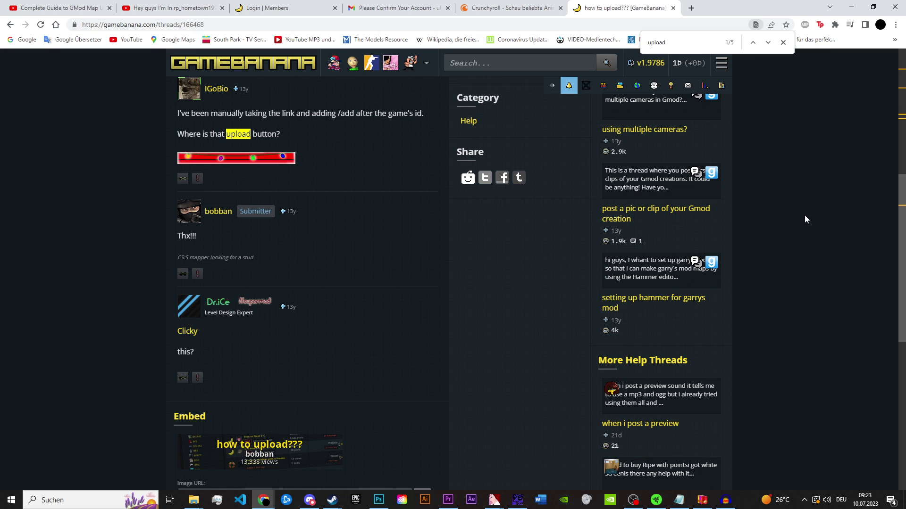
pyautogui.scroll(7, 805, 215)
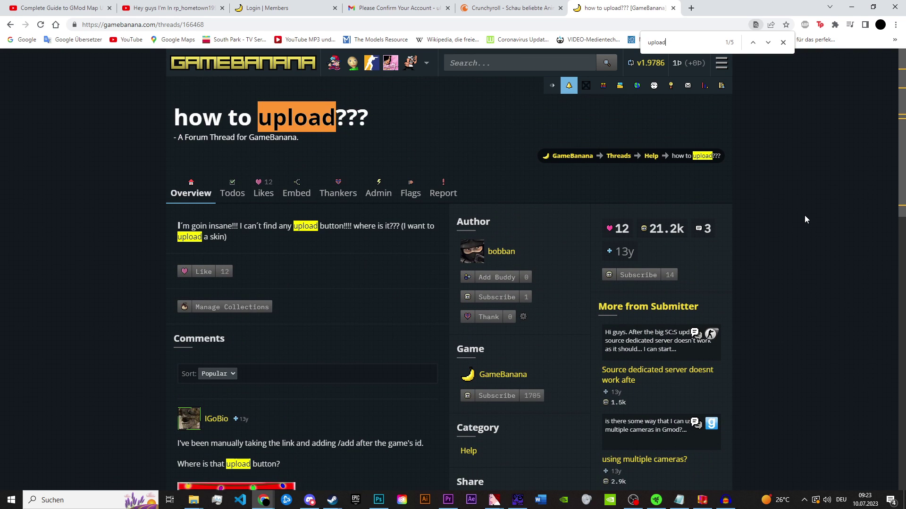
# Step: Browse the submitter's other threads, expand the buddies, site update, stats and installer panels, then go to Login
pyautogui.moveTo(711, 334)
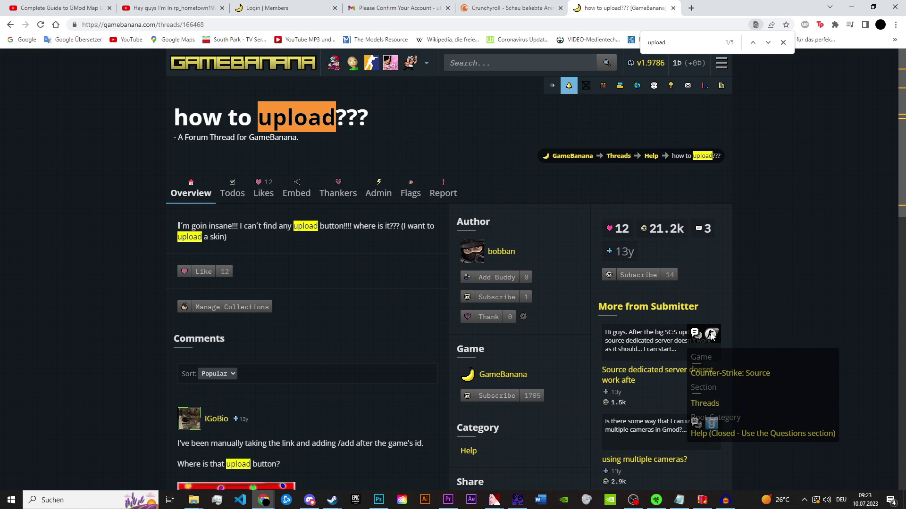
pyautogui.click(673, 308)
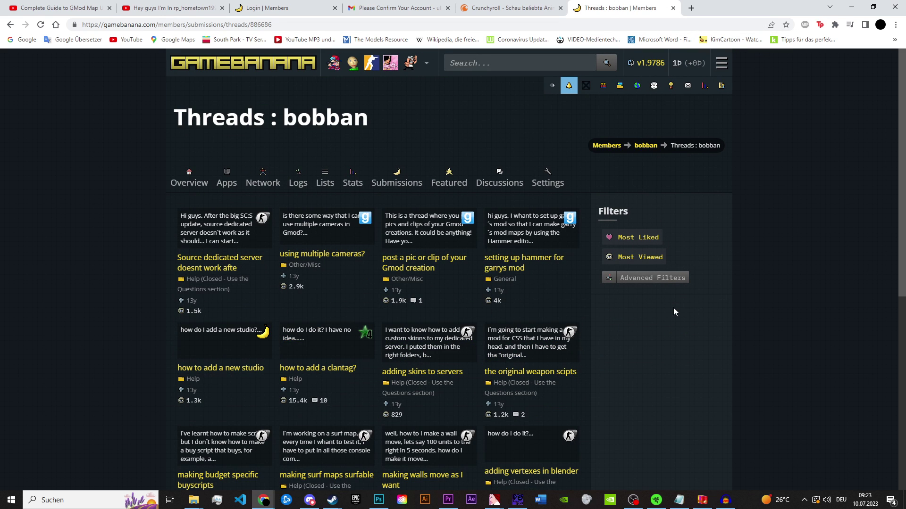
pyautogui.click(552, 86)
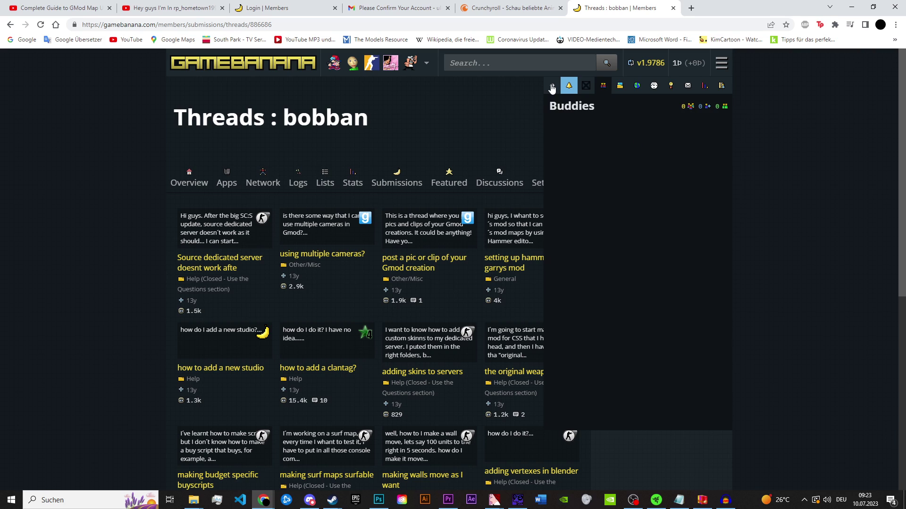
pyautogui.click(552, 87)
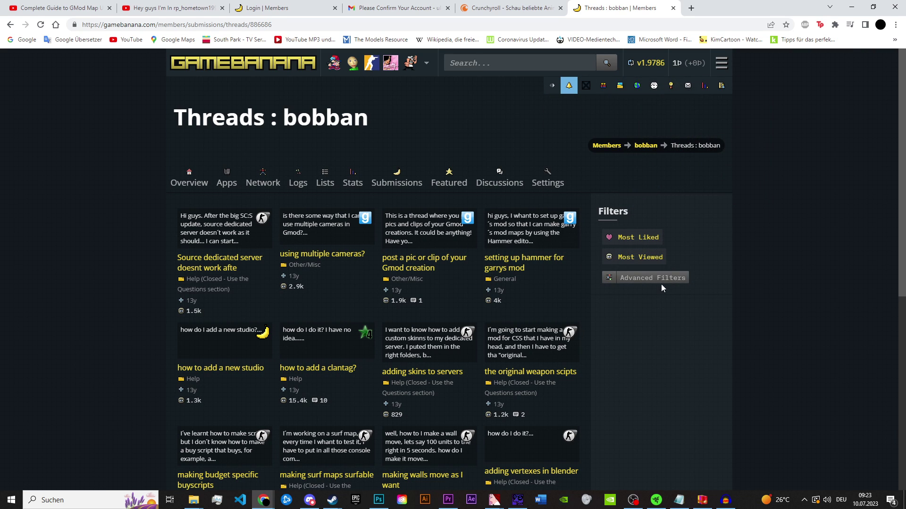
pyautogui.click(705, 86)
pyautogui.click(721, 86)
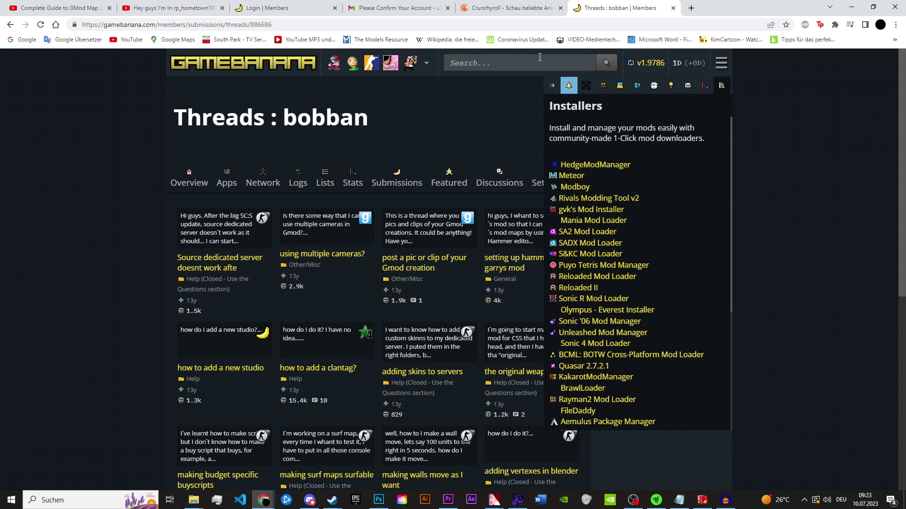
pyautogui.click(279, 4)
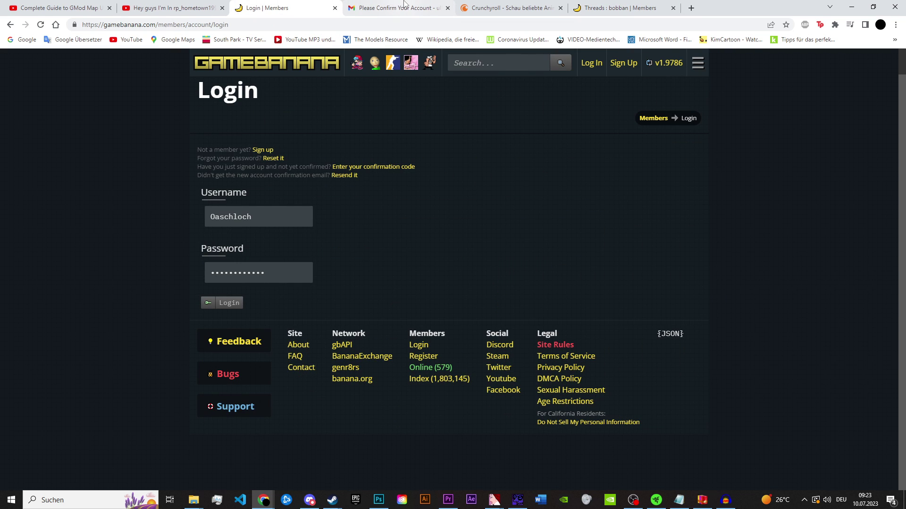
# Step: Cycle through browser tabs to the rp_hometown1999 YouTube video, play it and like it
pyautogui.click(399, 8)
pyautogui.click(510, 4)
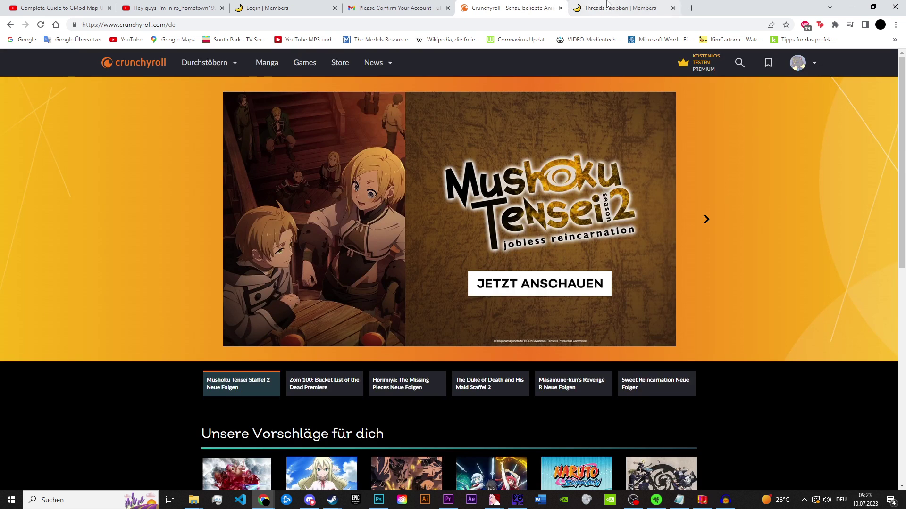
pyautogui.click(609, 6)
pyautogui.click(540, 4)
pyautogui.click(595, 5)
pyautogui.click(94, 7)
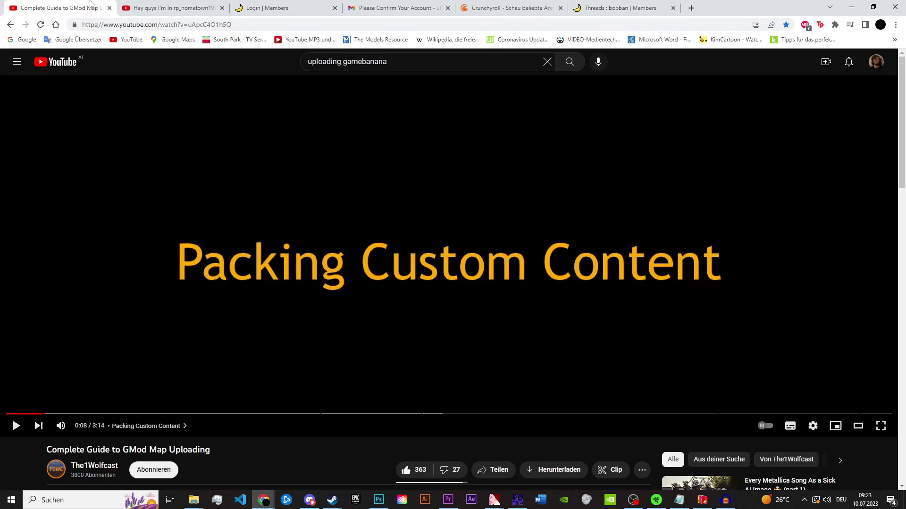
pyautogui.click(161, 7)
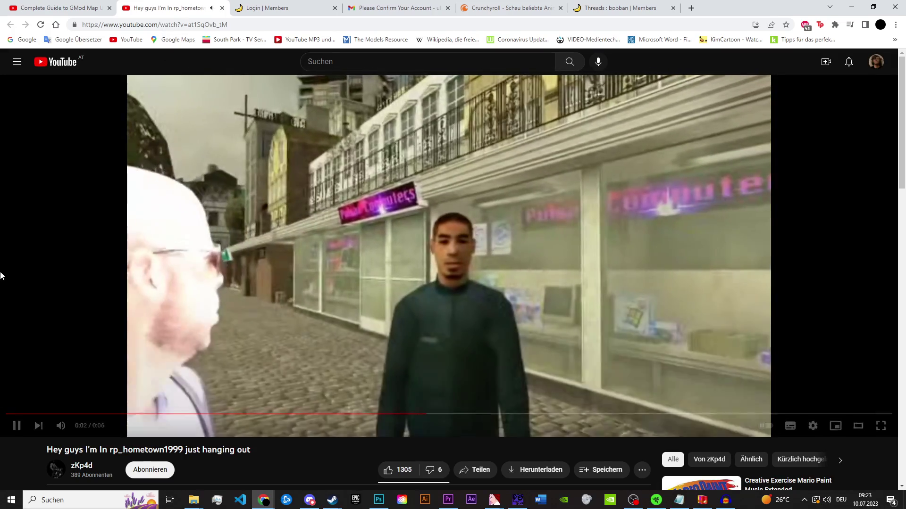
pyautogui.click(387, 470)
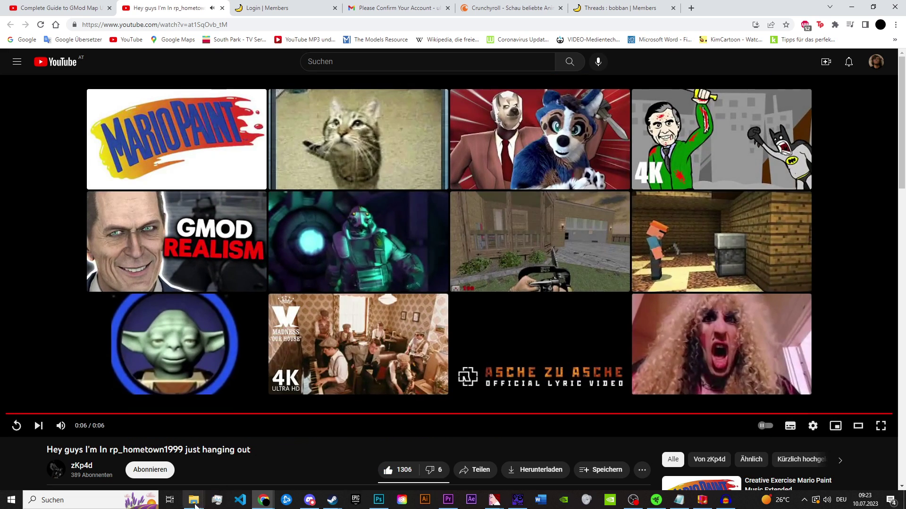
# Step: Bring the Desktop folder window and then the radio sounds folder to the front
pyautogui.moveTo(255, 488)
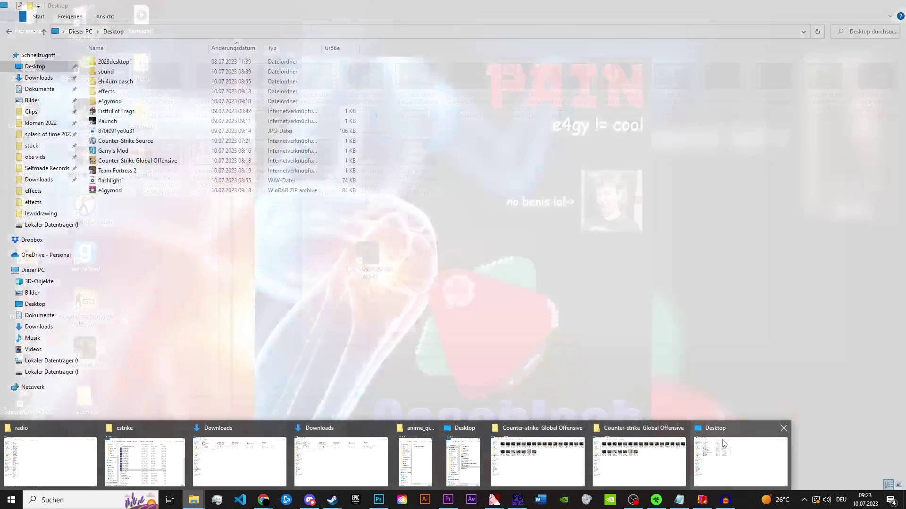
pyautogui.click(722, 446)
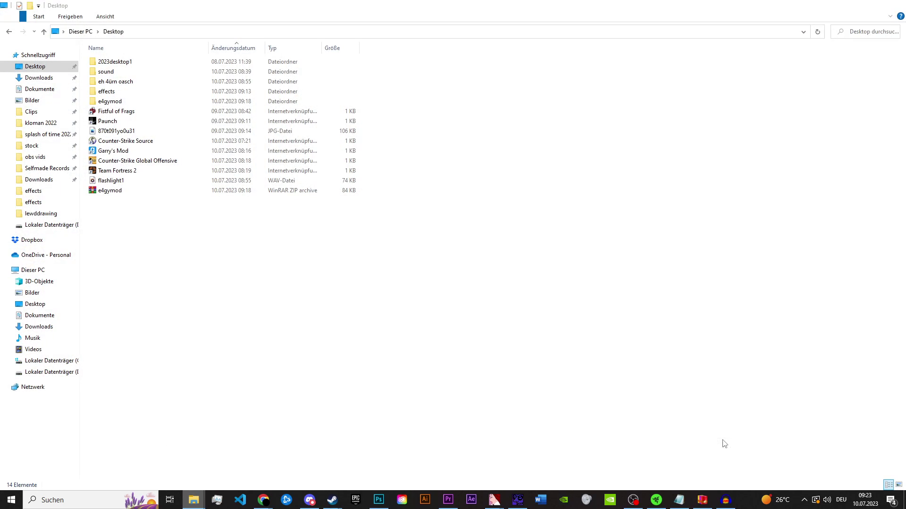
pyautogui.moveTo(193, 499)
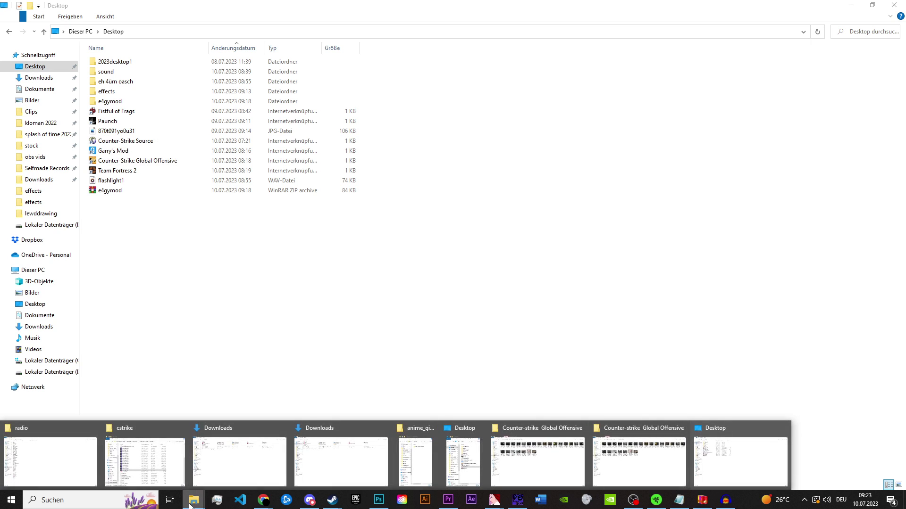
pyautogui.click(47, 447)
# Step: Play the blow and ct_coverme radio sounds, closing the player after each
pyautogui.click(121, 66)
pyautogui.doubleClick(122, 66)
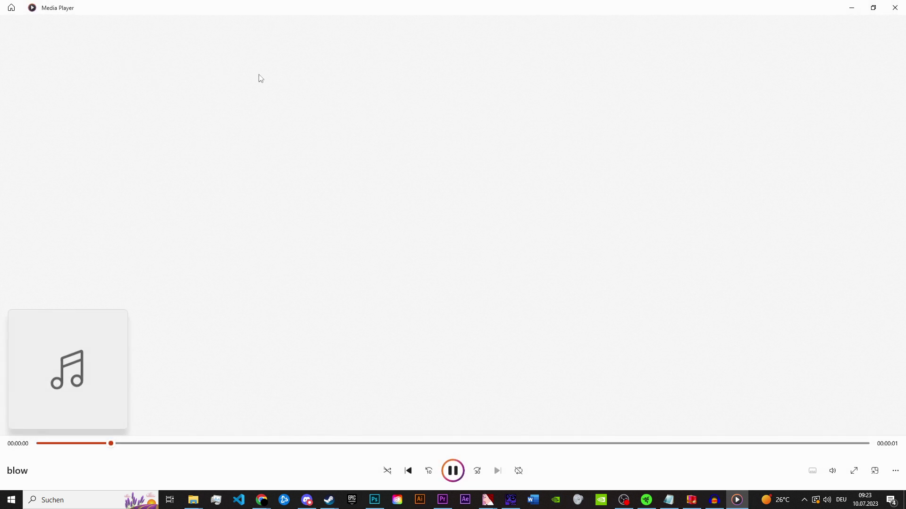
pyautogui.click(895, 7)
pyautogui.click(146, 151)
pyautogui.doubleClick(146, 150)
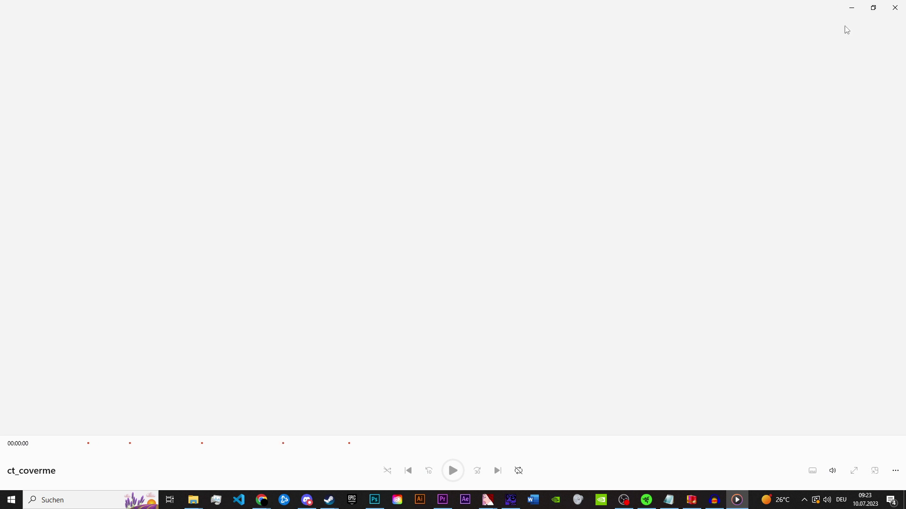
pyautogui.click(895, 8)
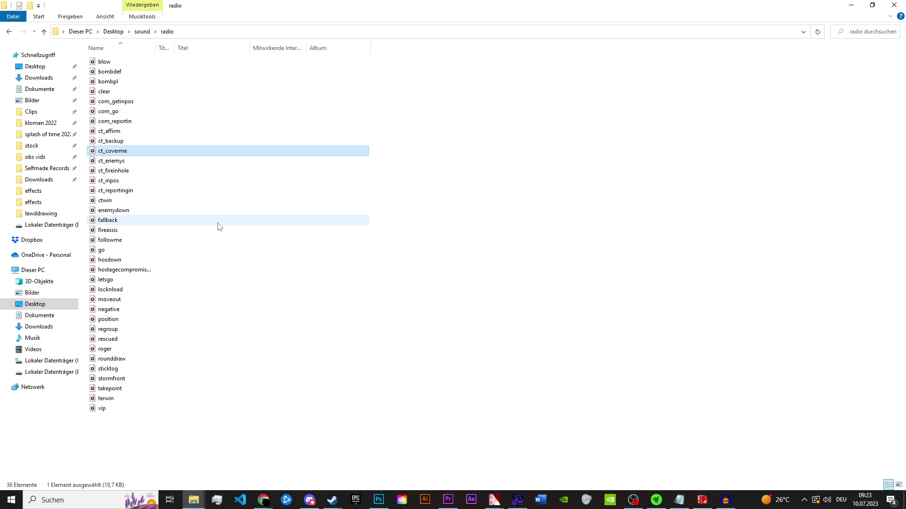
# Step: Play the roger and terwin sounds, close the player, and go back up to the sound folder
pyautogui.doubleClick(106, 349)
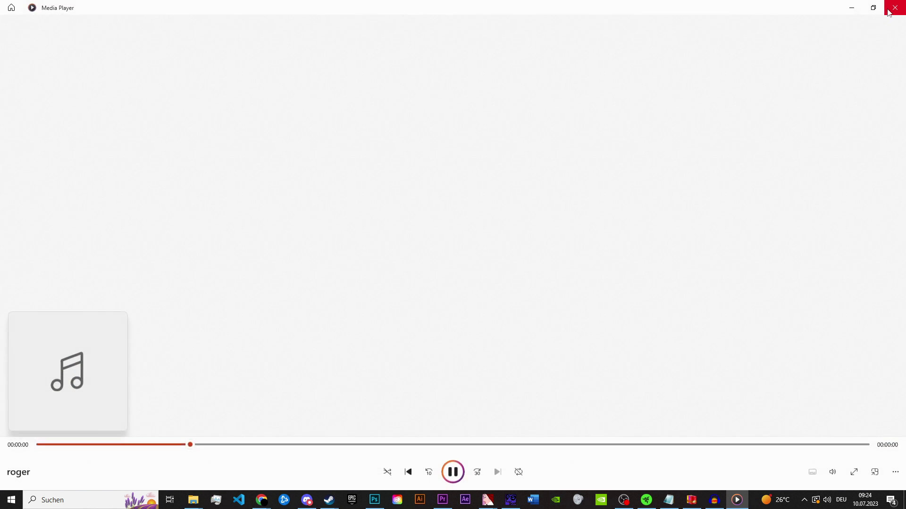
pyautogui.click(895, 7)
pyautogui.doubleClick(126, 398)
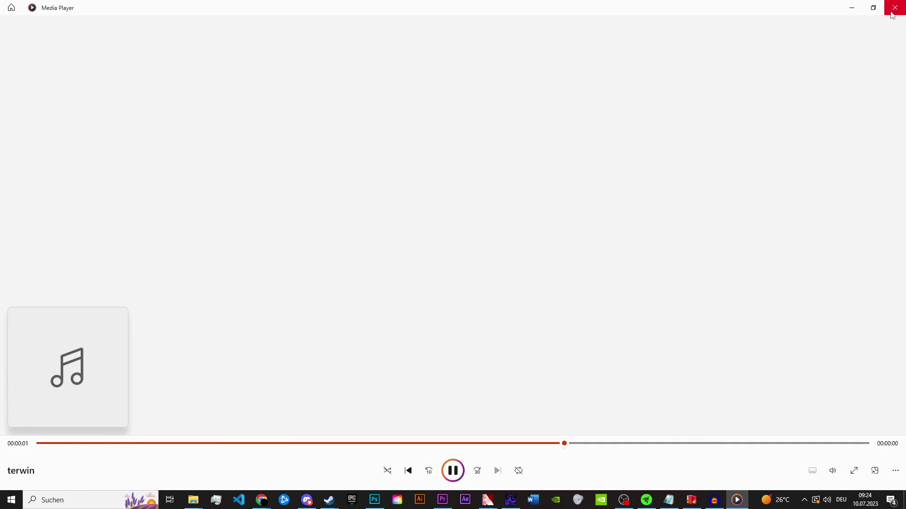
pyautogui.click(895, 8)
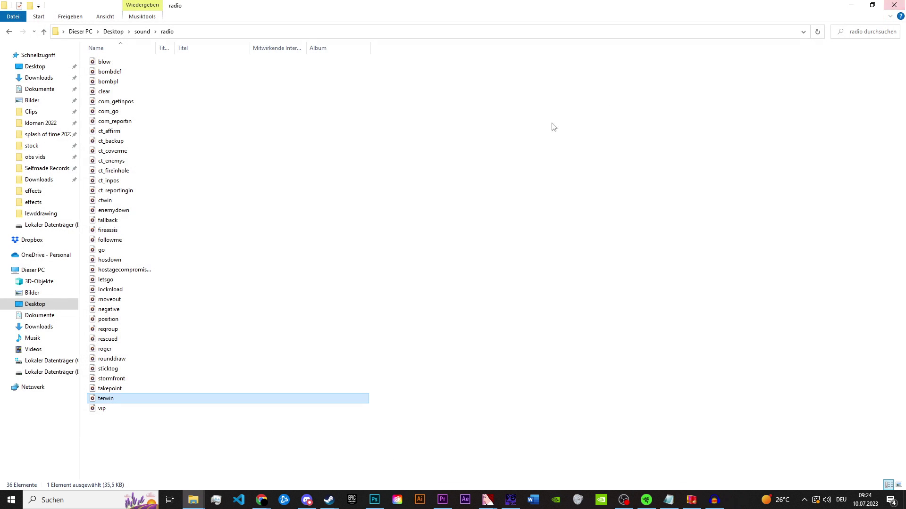
pyautogui.click(142, 31)
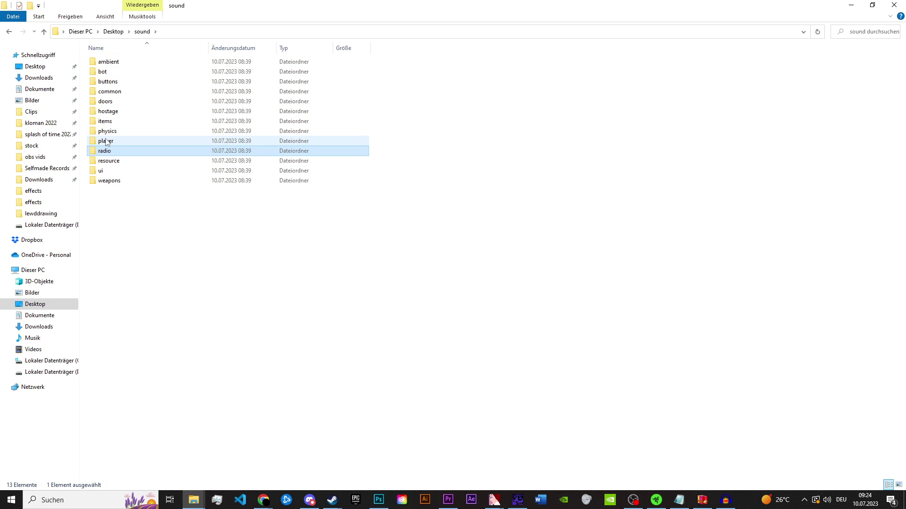
pyautogui.moveTo(106, 142)
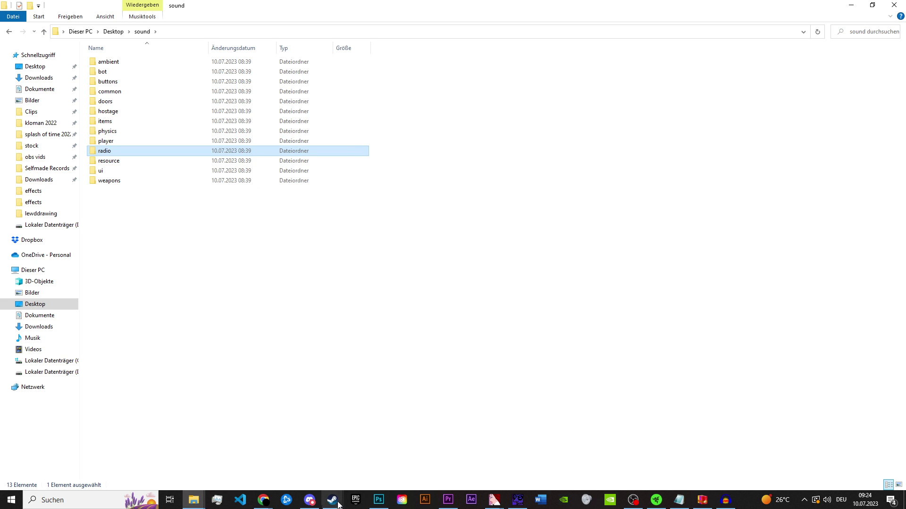
# Step: Bring the Steam window forward to show the Counter-Strike: Source library page
pyautogui.moveTo(334, 502)
pyautogui.click(262, 458)
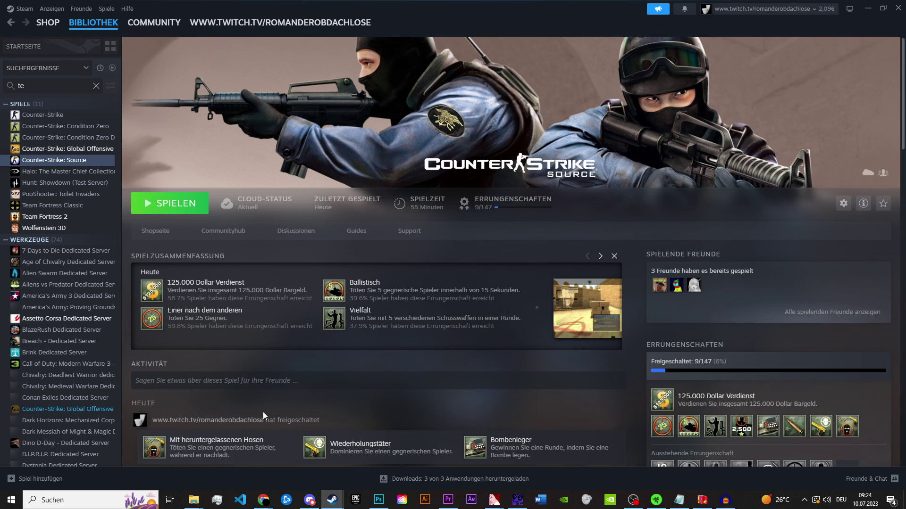